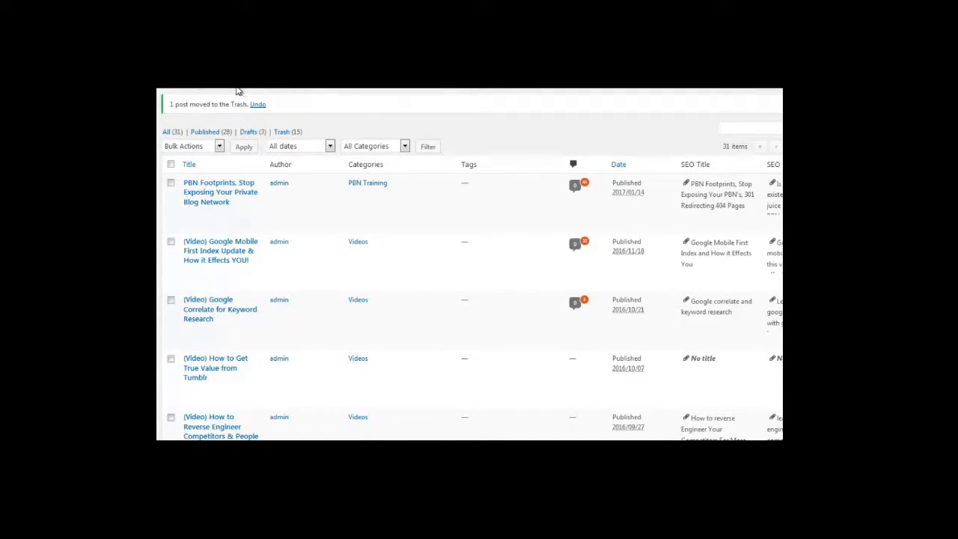
Step: Start a new post and run a WpContentRanker analysis for the keyword "twitter marketing" using Google
{"action": "left_click", "coordinate": [220, 88]}
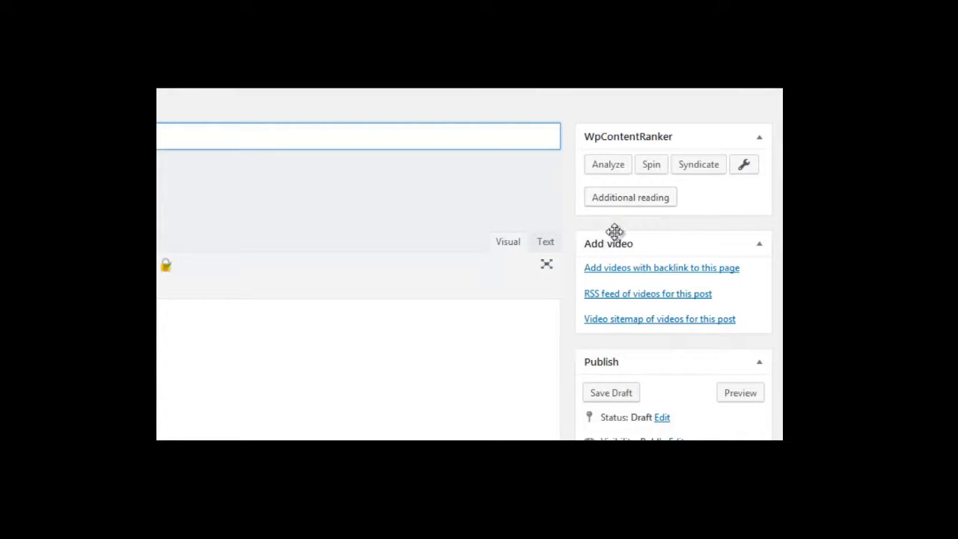
{"action": "left_click", "coordinate": [601, 166]}
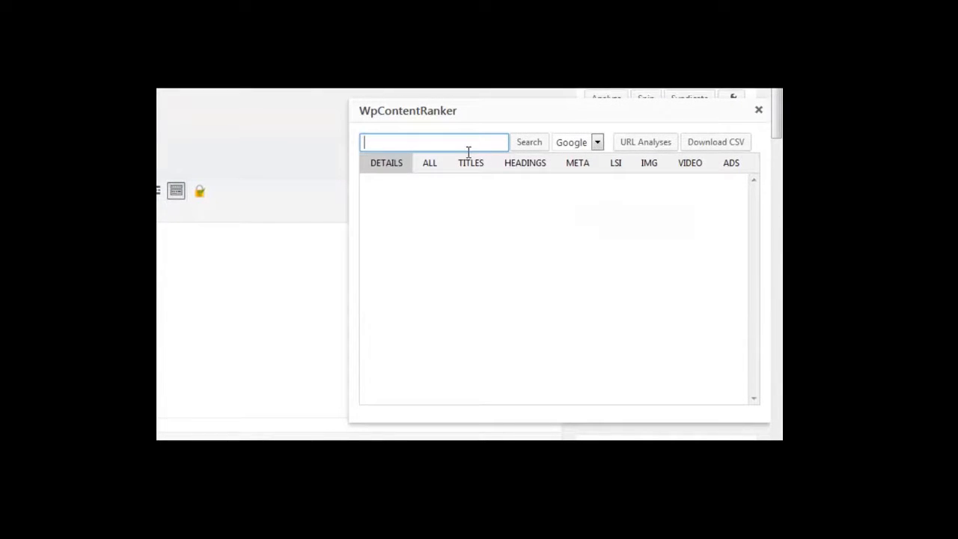
{"action": "type", "text": "twitter marketing"}
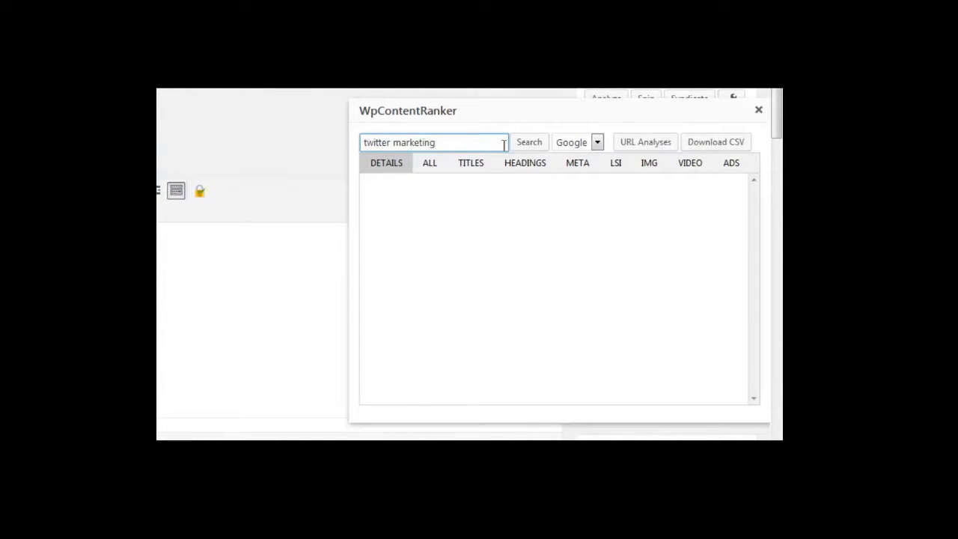
{"action": "left_click", "coordinate": [524, 146]}
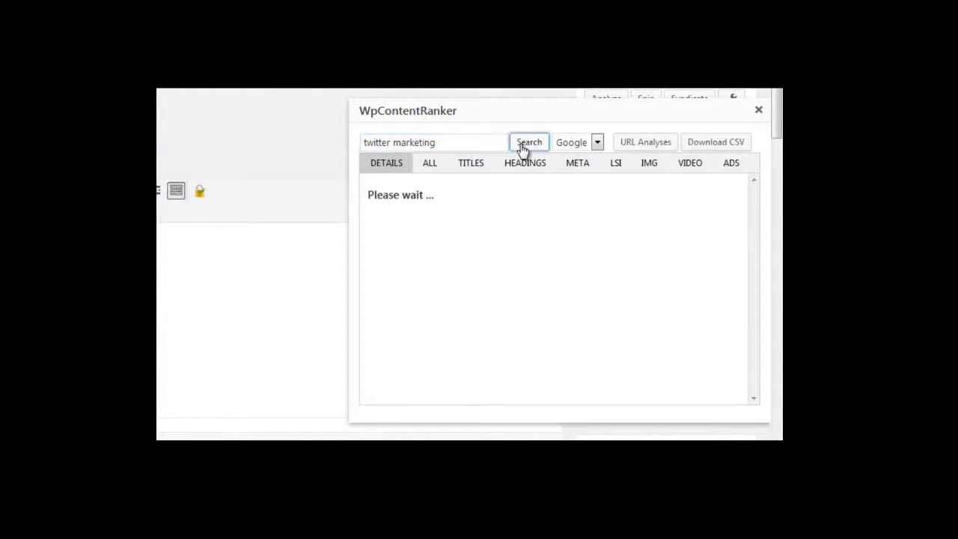
{"action": "left_click", "coordinate": [595, 143]}
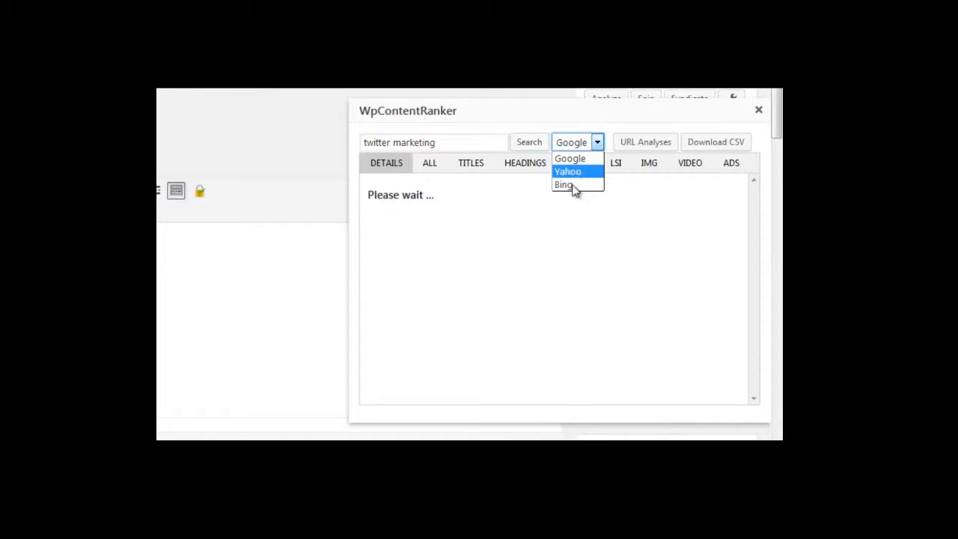
{"action": "left_click", "coordinate": [611, 198]}
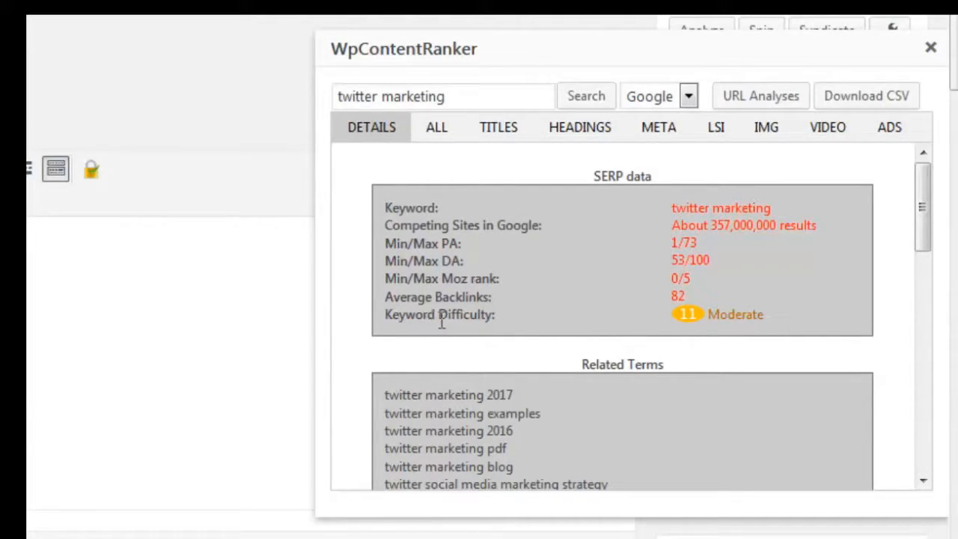
Step: Review the keyword's SERP data, related terms and the table of PA, DA, Moz rank and backlinks
{"action": "left_click_drag", "start_coordinate": [668, 313], "coordinate": [701, 314]}
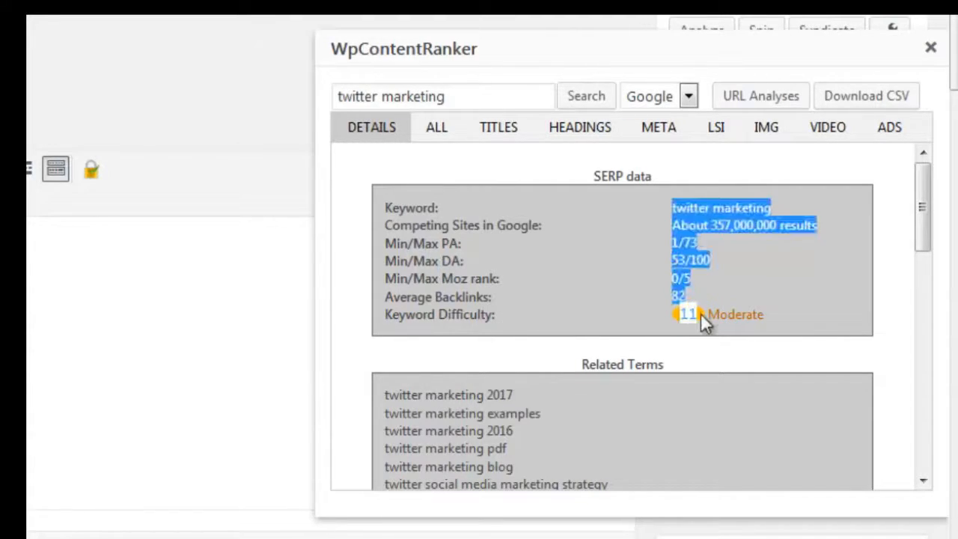
{"action": "left_click", "coordinate": [703, 313]}
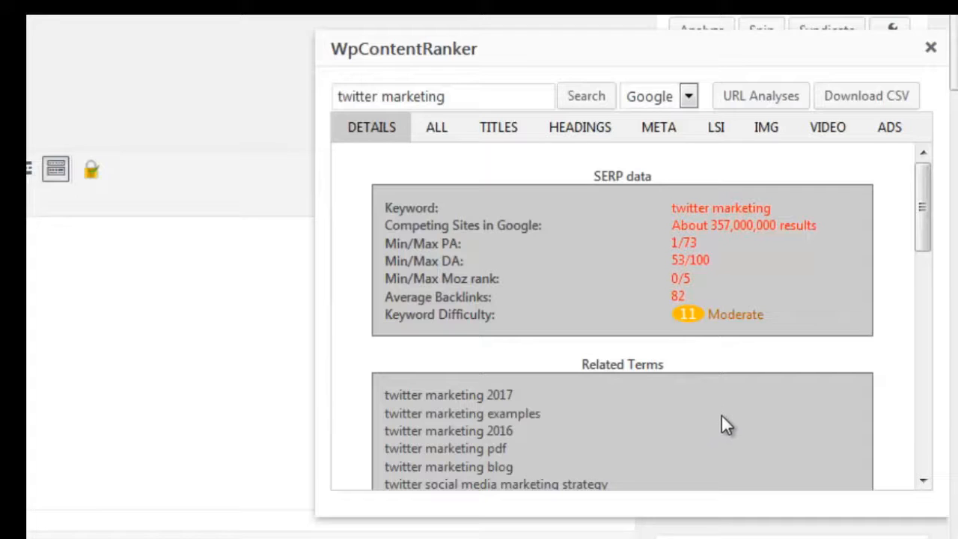
{"action": "scroll", "coordinate": [627, 367], "scroll_direction": "down", "scroll_amount": 3}
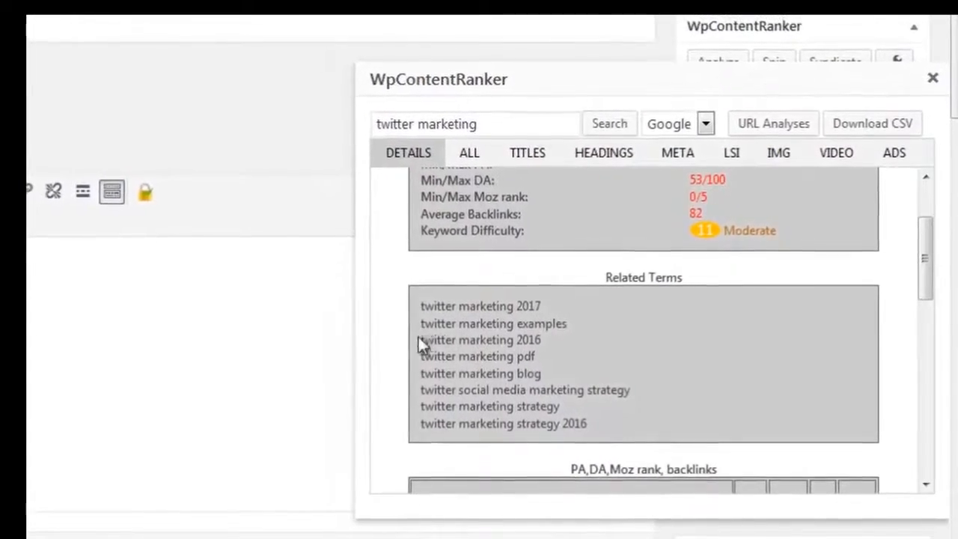
{"action": "scroll", "coordinate": [524, 329], "scroll_direction": "down", "scroll_amount": 5}
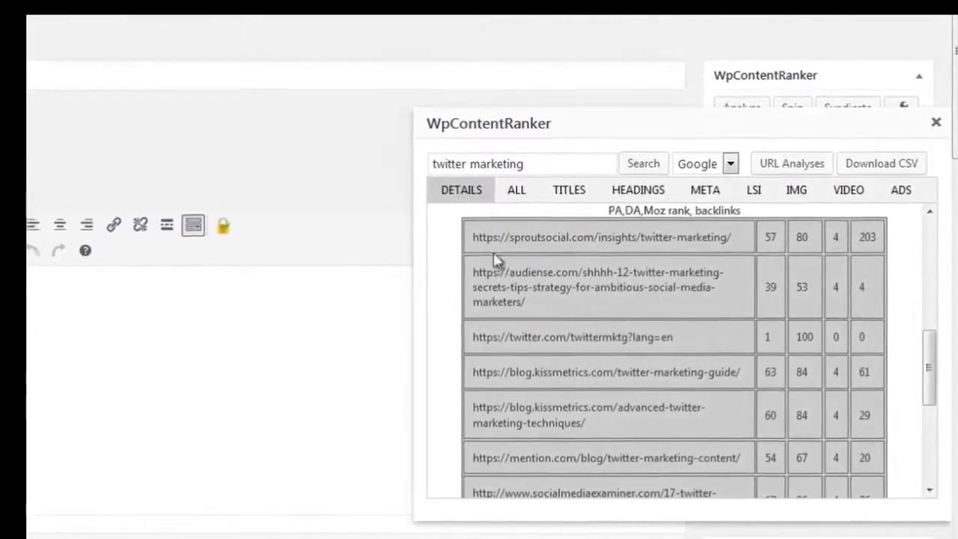
Step: Reposition and enlarge the WpContentRanker window, and look through the full table of competing pages and the SERP data
{"action": "left_click_drag", "start_coordinate": [467, 124], "coordinate": [122, 126]}
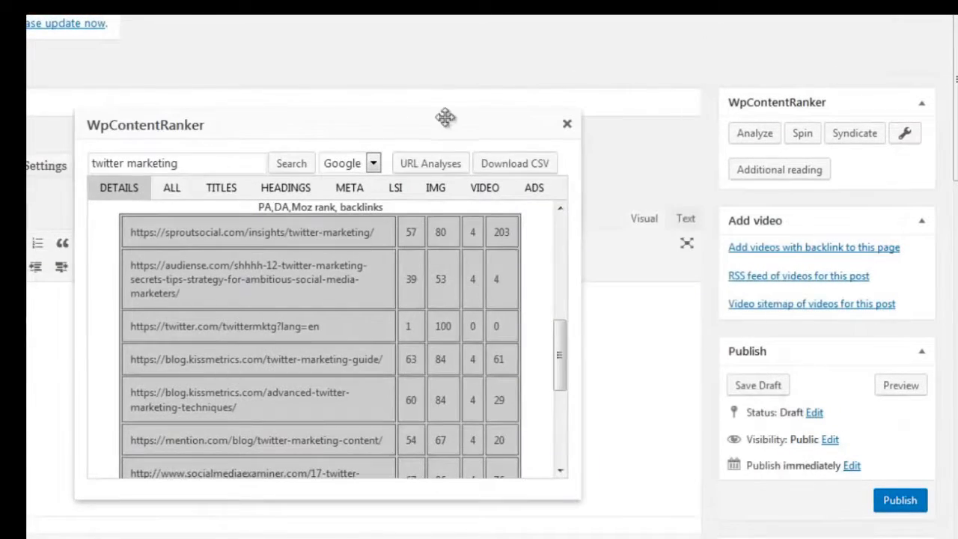
{"action": "left_click", "coordinate": [567, 124]}
{"action": "left_click", "coordinate": [732, 137]}
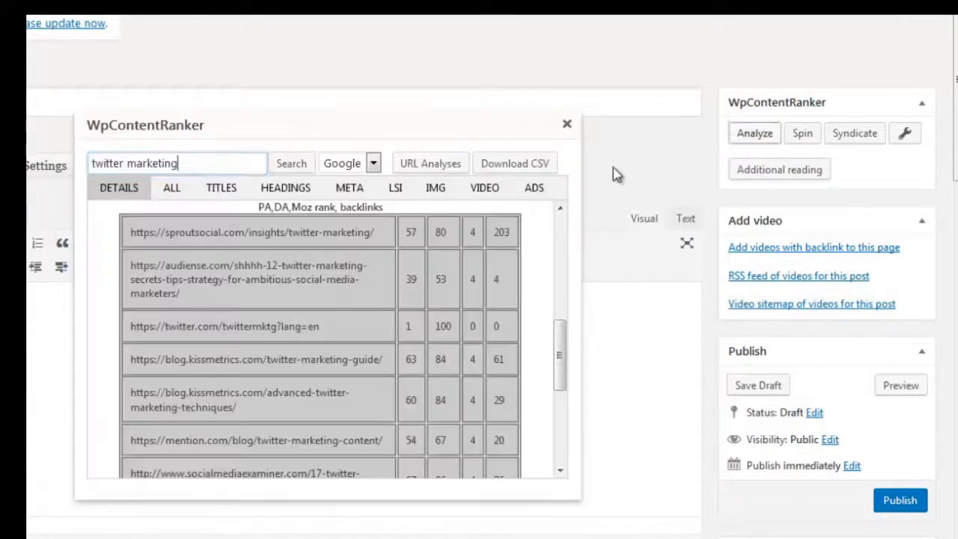
{"action": "left_click_drag", "start_coordinate": [75, 105], "coordinate": [320, 117]}
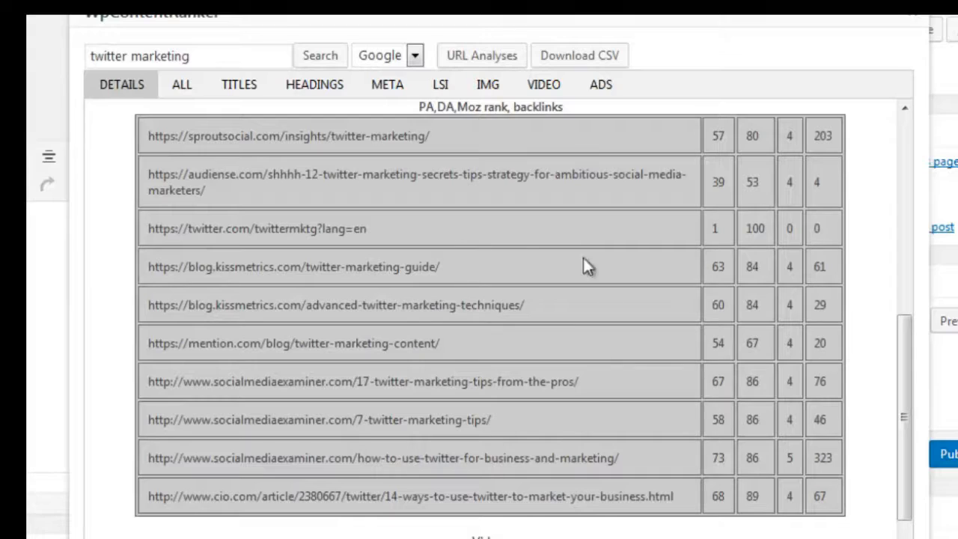
{"action": "scroll", "coordinate": [496, 411], "scroll_direction": "down", "scroll_amount": 1}
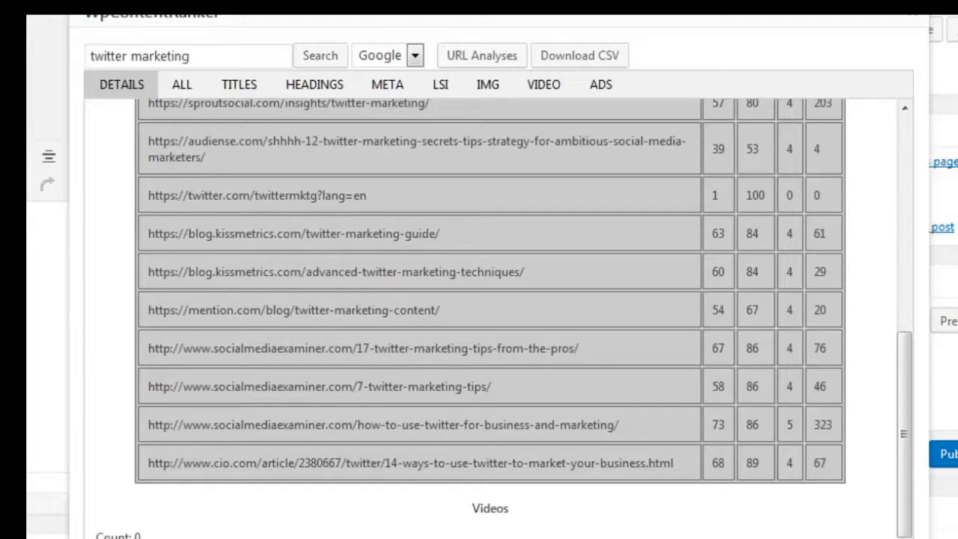
{"action": "scroll", "coordinate": [183, 454], "scroll_direction": "up", "scroll_amount": 6}
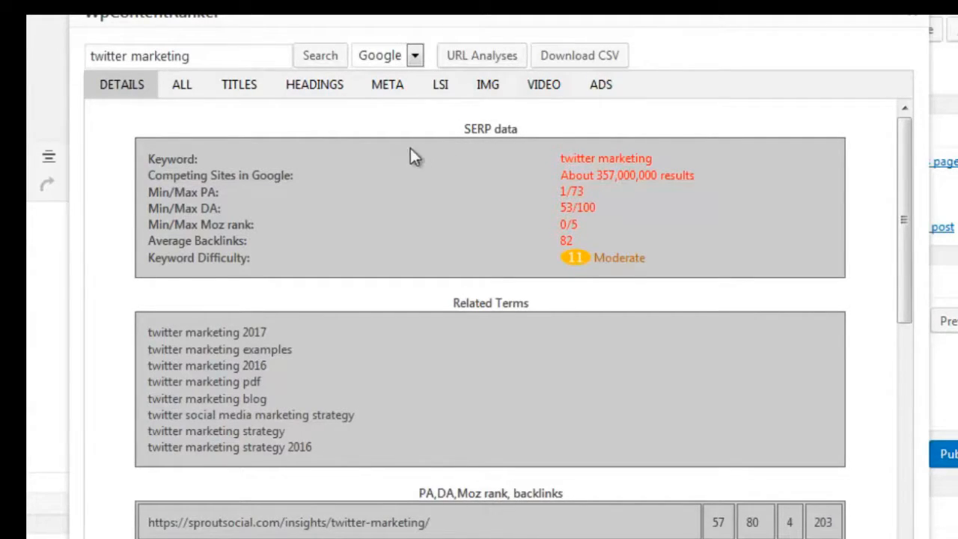
Step: Examine the full text, external links and anchor texts of the first ranking page, from sproutsocial.com
{"action": "left_click", "coordinate": [183, 90]}
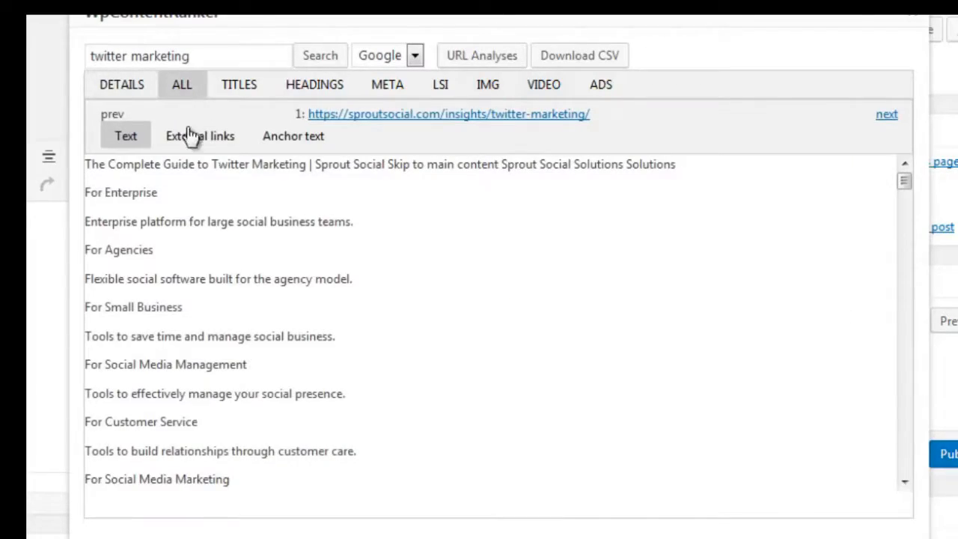
{"action": "scroll", "coordinate": [195, 206], "scroll_direction": "down", "scroll_amount": 15}
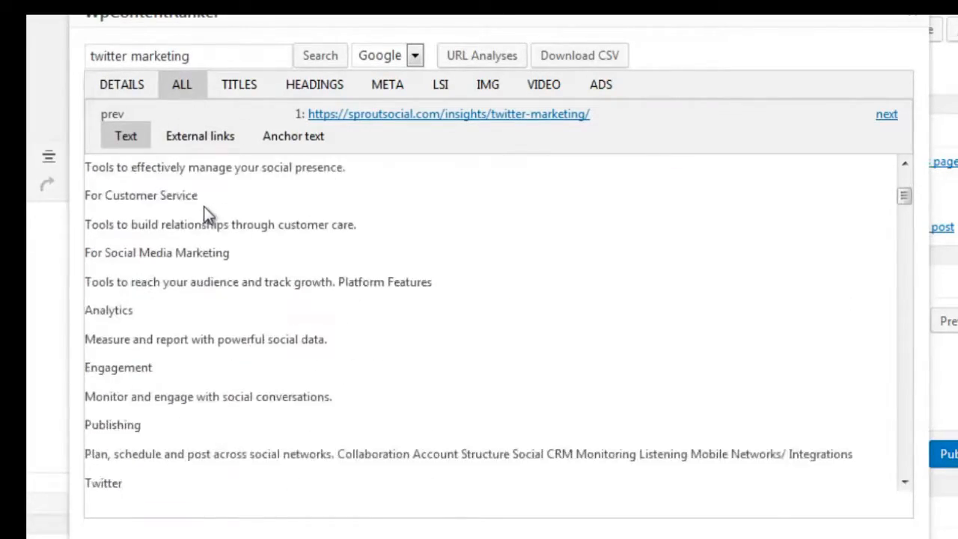
{"action": "scroll", "coordinate": [205, 206], "scroll_direction": "down", "scroll_amount": 15}
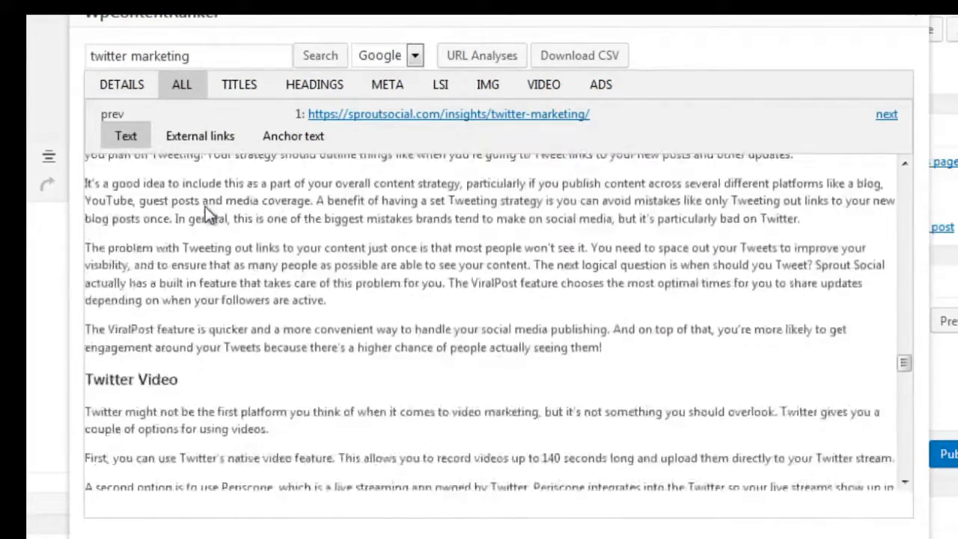
{"action": "scroll", "coordinate": [205, 207], "scroll_direction": "down", "scroll_amount": 3}
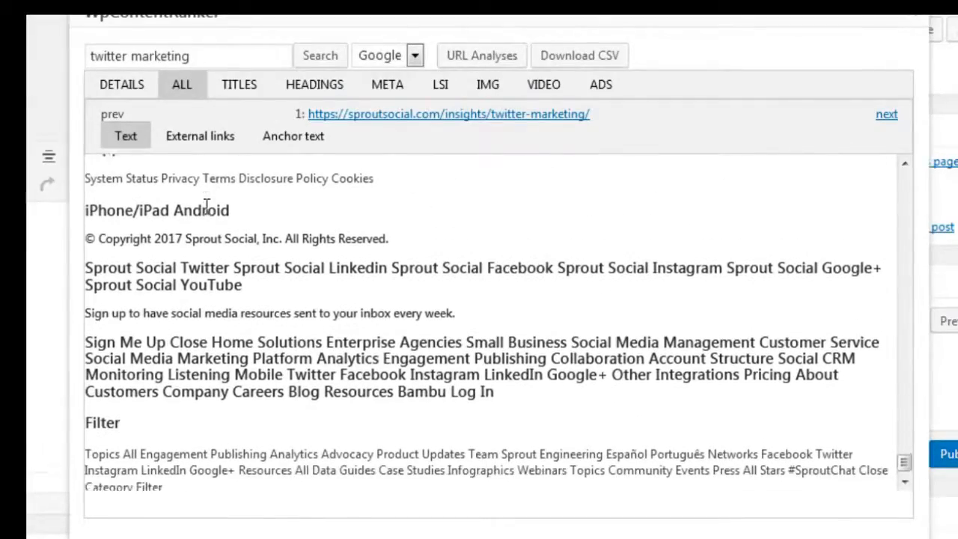
{"action": "scroll", "coordinate": [223, 325], "scroll_direction": "up", "scroll_amount": 10}
{"action": "scroll", "coordinate": [222, 325], "scroll_direction": "up", "scroll_amount": 8}
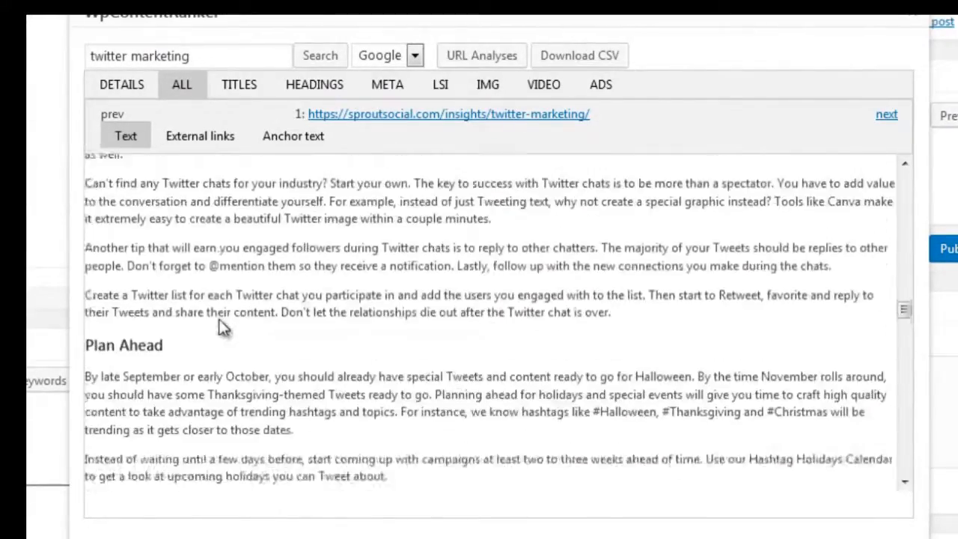
{"action": "left_click", "coordinate": [201, 137]}
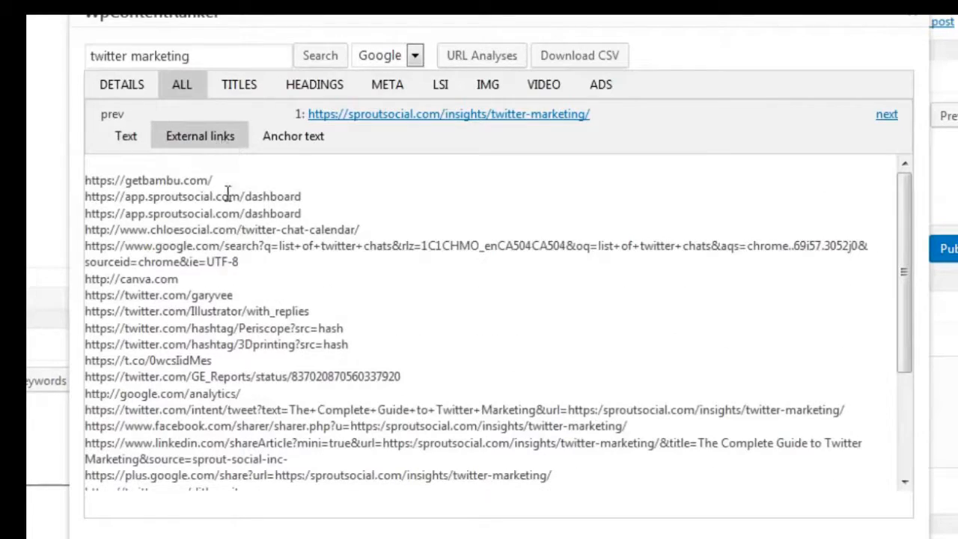
{"action": "left_click", "coordinate": [273, 142]}
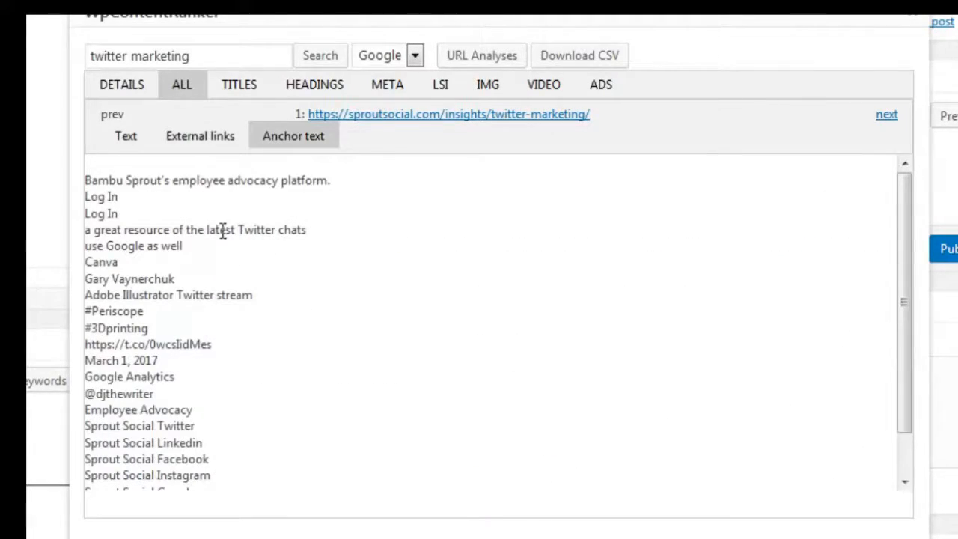
{"action": "left_click", "coordinate": [201, 137]}
{"action": "left_click", "coordinate": [125, 136]}
Step: Go on to the fourth ranking page, the Kissmetrics Twitter marketing guide, and examine its text, external links and anchor texts
{"action": "left_click", "coordinate": [888, 116]}
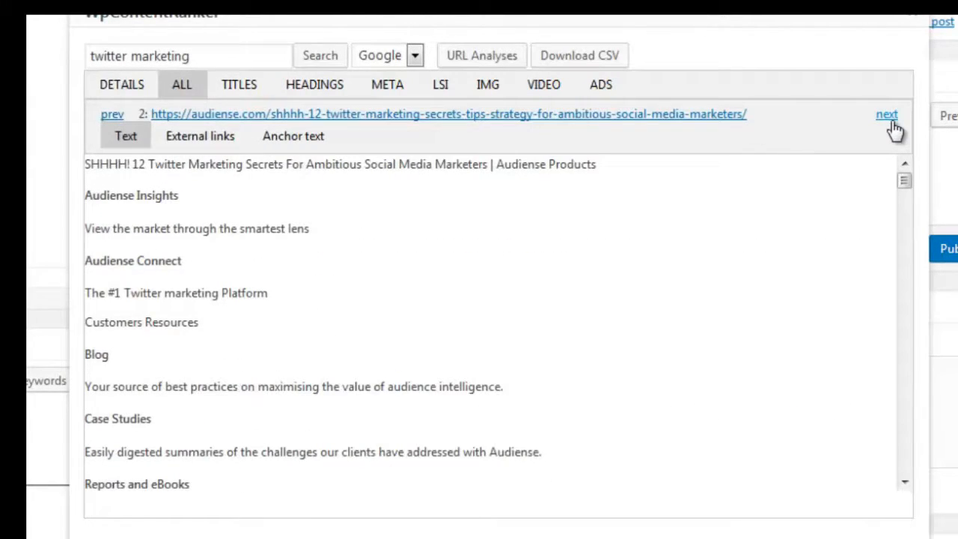
{"action": "left_click", "coordinate": [888, 116]}
{"action": "left_click", "coordinate": [889, 118]}
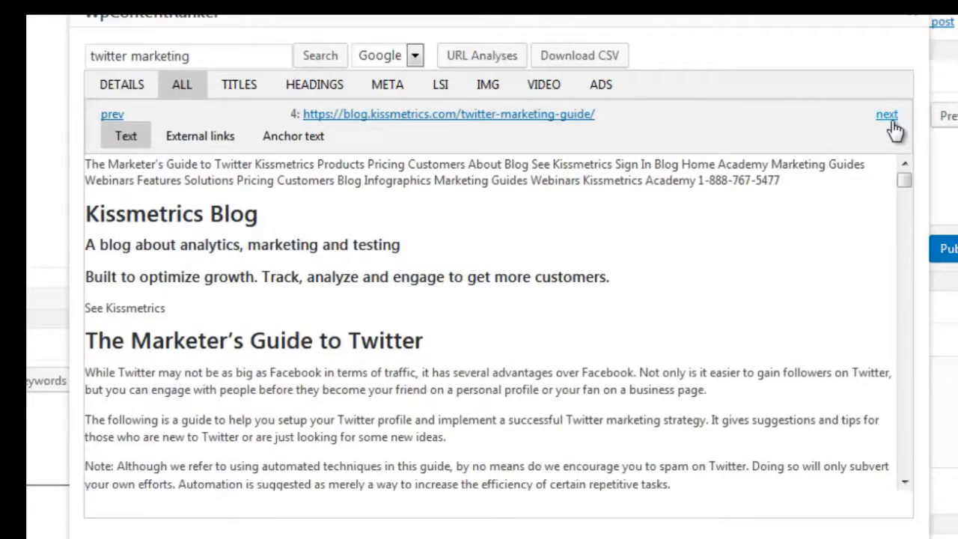
{"action": "left_click", "coordinate": [211, 142]}
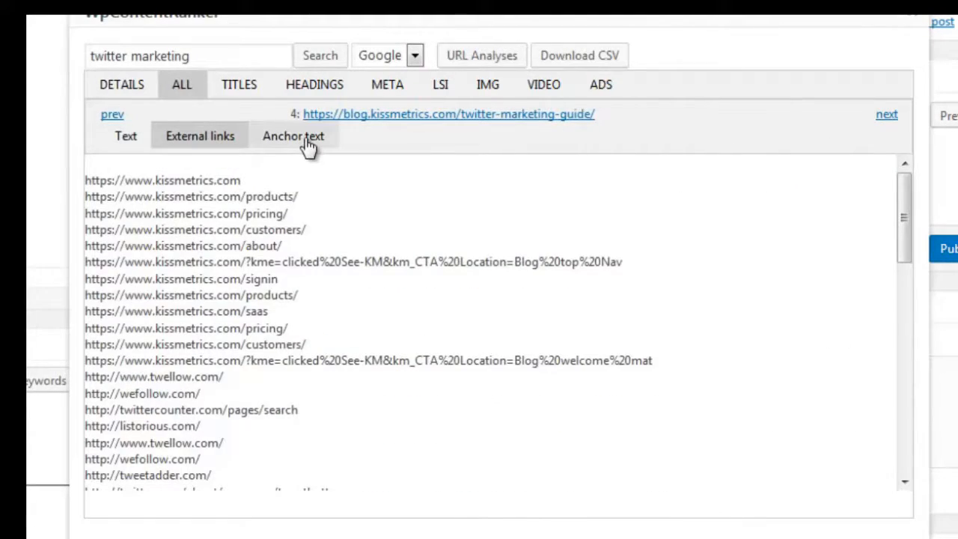
{"action": "left_click", "coordinate": [308, 142]}
{"action": "left_click", "coordinate": [193, 150]}
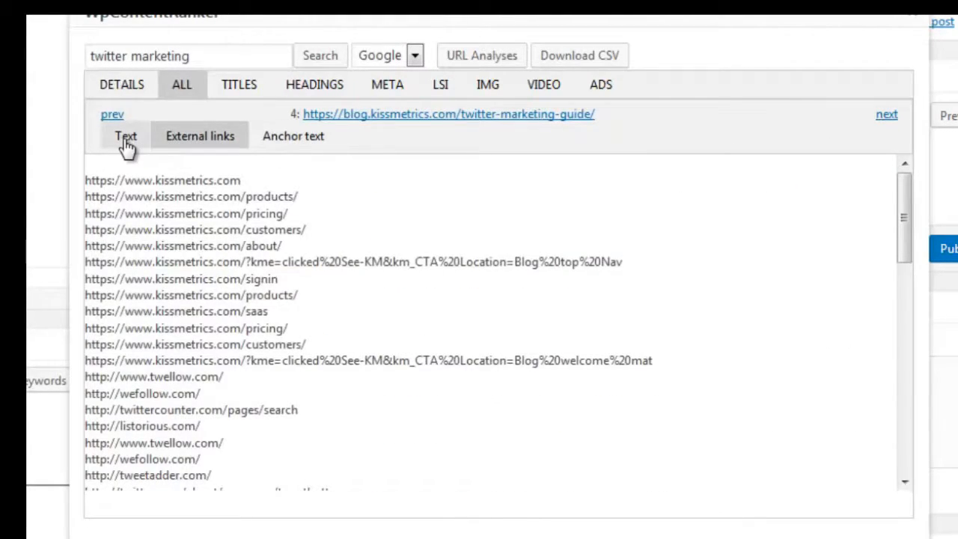
{"action": "left_click", "coordinate": [126, 142]}
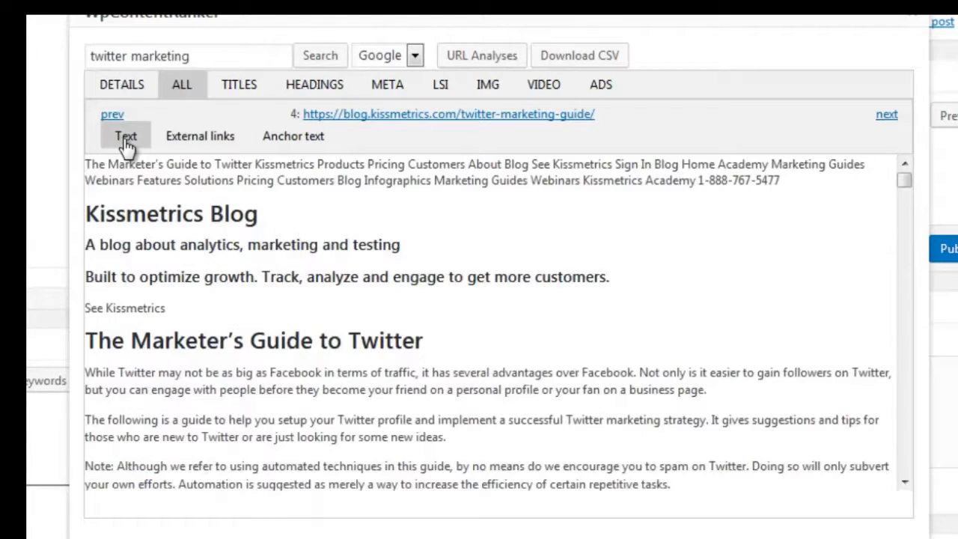
Step: List the competitors' titles and place "7 Twitter Marketing Tips From the Pros : Social Media Examiner" in the post title
{"action": "left_click", "coordinate": [237, 96]}
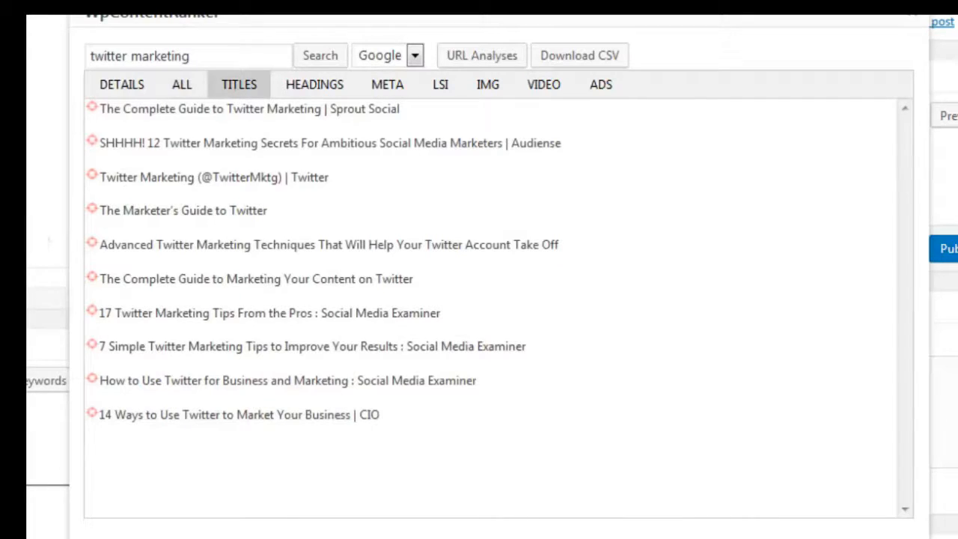
{"action": "scroll", "coordinate": [479, 299], "scroll_direction": "up", "scroll_amount": 3}
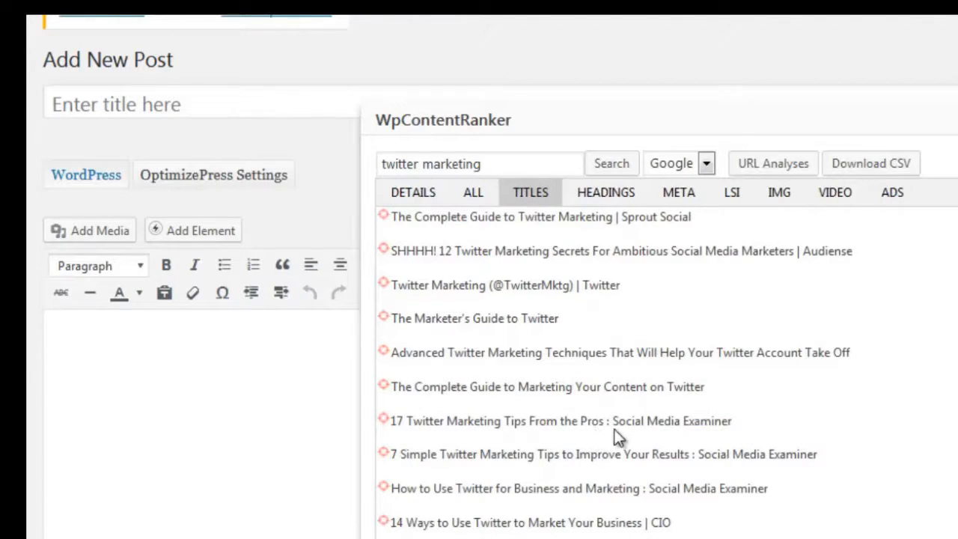
{"action": "left_click_drag", "start_coordinate": [397, 421], "coordinate": [732, 420]}
{"action": "left_click_drag", "start_coordinate": [569, 420], "coordinate": [228, 103]}
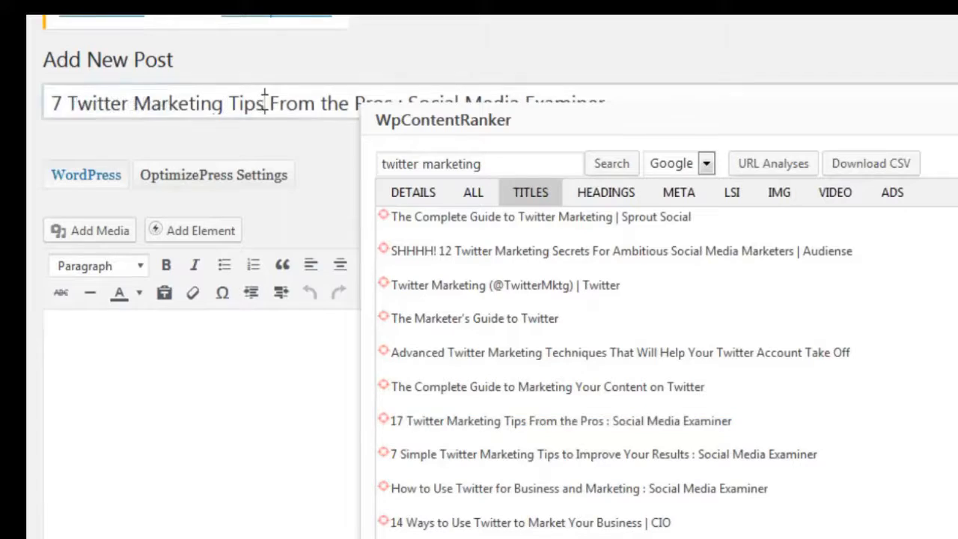
Step: Move the WpContentRanker window clear of the post title and delete " : Social Media Examiner" from the title
{"action": "left_click_drag", "start_coordinate": [507, 116], "coordinate": [557, 196]}
{"action": "left_click", "coordinate": [483, 100]}
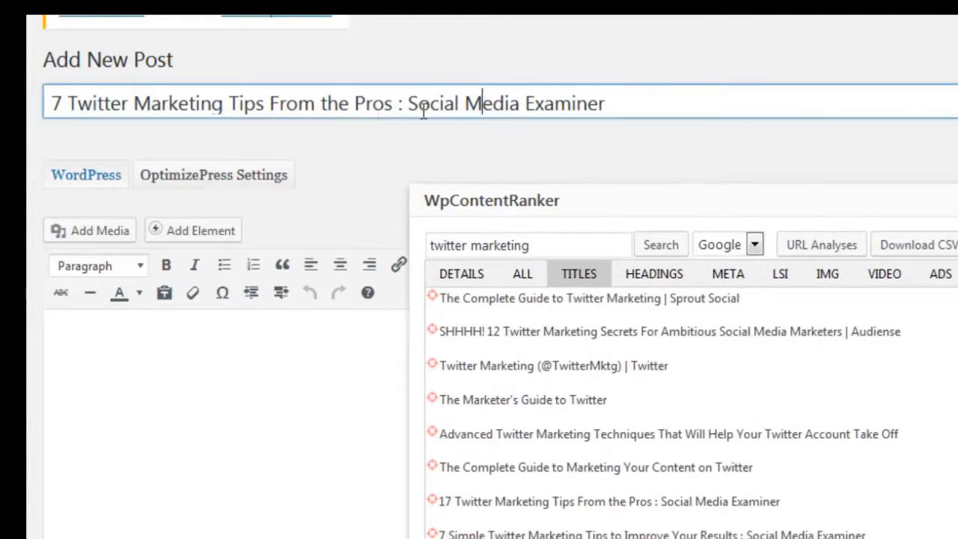
{"action": "left_click_drag", "start_coordinate": [393, 103], "coordinate": [767, 103]}
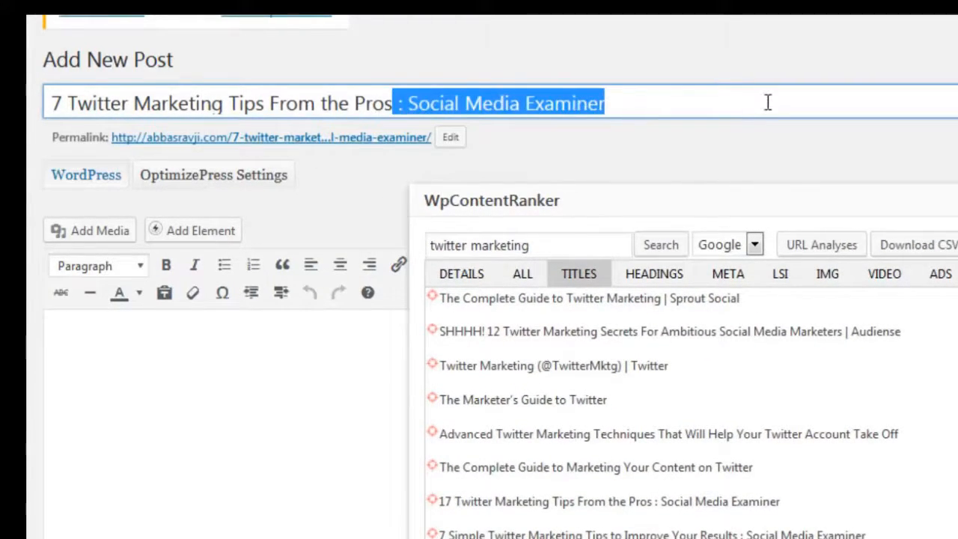
{"action": "key", "text": "BackSpace"}
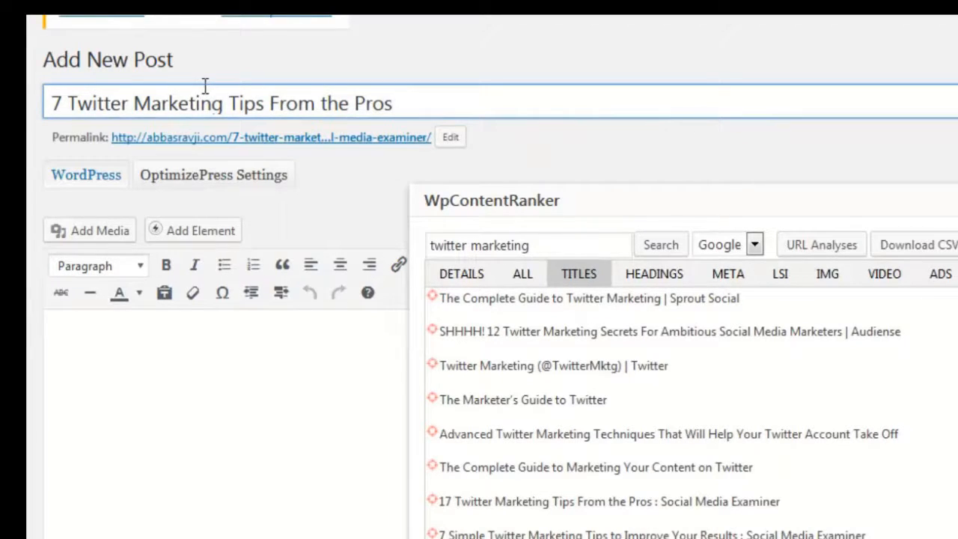
Step: Review the competitors' headings at levels h1, h2, h3 and h4
{"action": "left_click", "coordinate": [649, 277]}
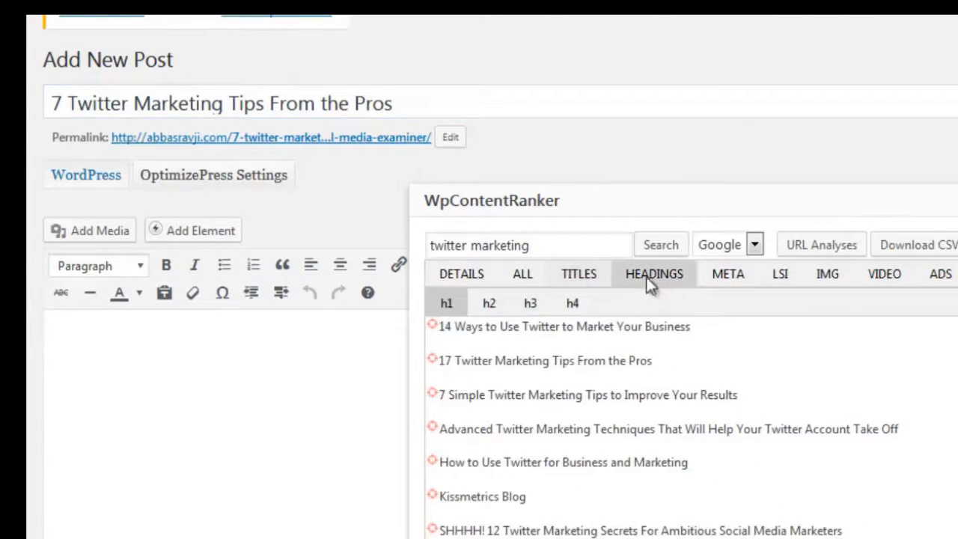
{"action": "scroll", "coordinate": [449, 299], "scroll_direction": "down", "scroll_amount": 3}
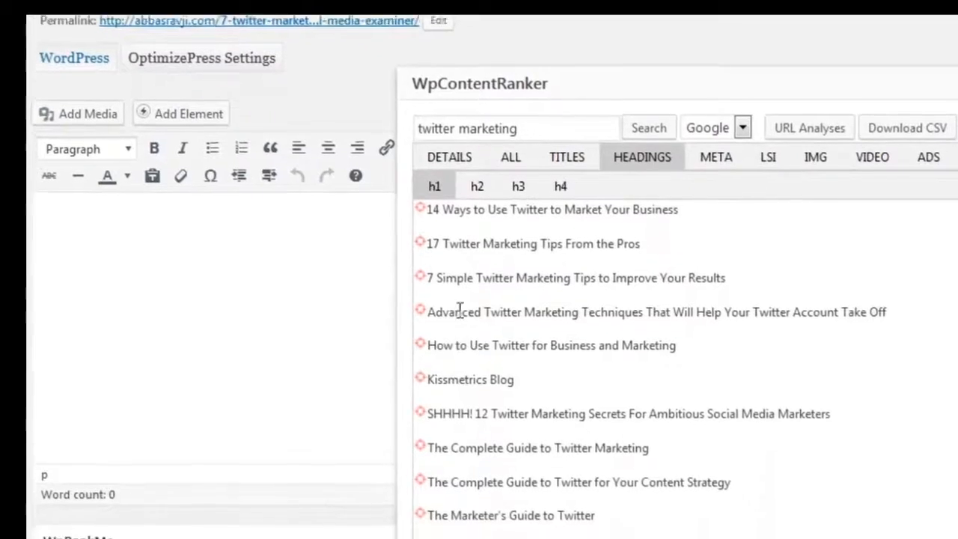
{"action": "left_click", "coordinate": [475, 162]}
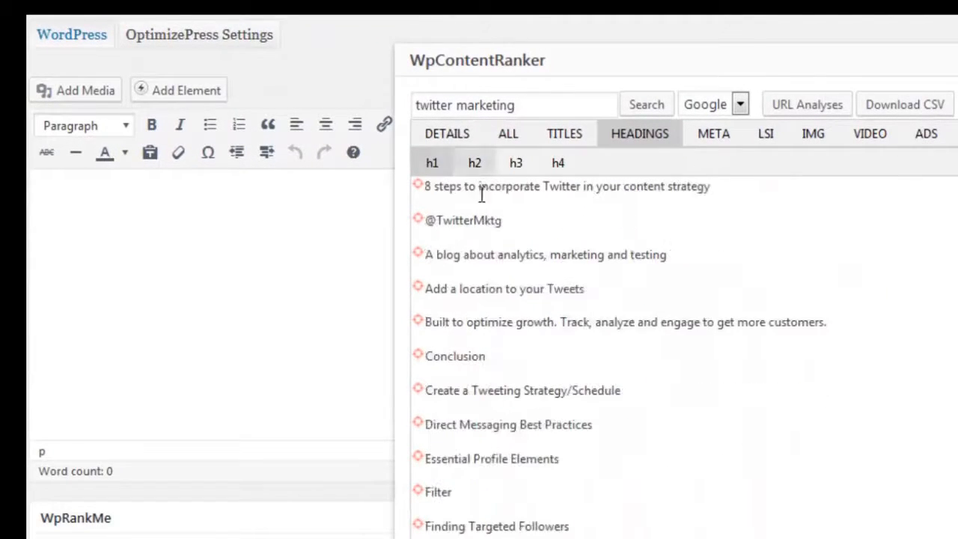
{"action": "left_click", "coordinate": [516, 162]}
{"action": "left_click", "coordinate": [558, 163]}
{"action": "scroll", "coordinate": [537, 370], "scroll_direction": "down", "scroll_amount": 3}
{"action": "scroll", "coordinate": [524, 337], "scroll_direction": "up", "scroll_amount": 6}
Step: Insert the competitor h1 heading "14 Ways to Use Twitter to Market Your Business" at the start of the post body
{"action": "left_click", "coordinate": [432, 162]}
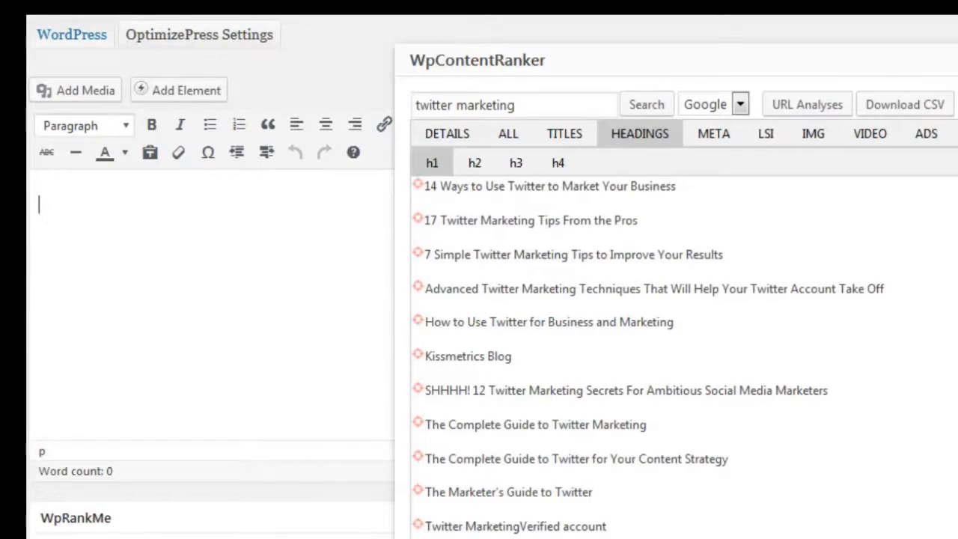
{"action": "type", "text": "14 Ways to Use Twitter to Market Your Business"}
{"action": "key", "text": "Return"}
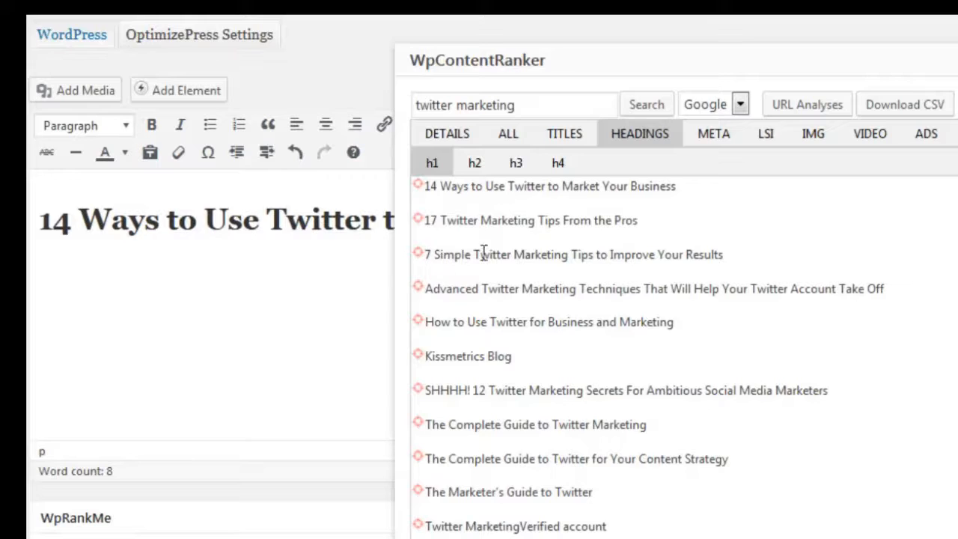
Step: Add the competitor h2 heading "8 steps to incorporate Twitter in your content strategy" below the h1, with blank lines around it
{"action": "left_click", "coordinate": [475, 163]}
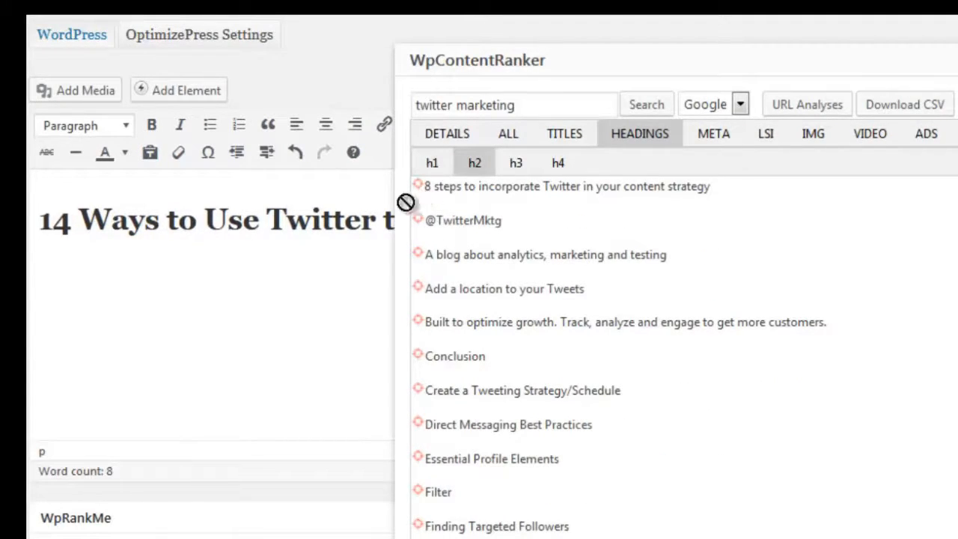
{"action": "key", "text": "Return"}
{"action": "left_click_drag", "start_coordinate": [418, 184], "coordinate": [112, 340]}
{"action": "key", "text": "Return"}
{"action": "key", "text": "Return"}
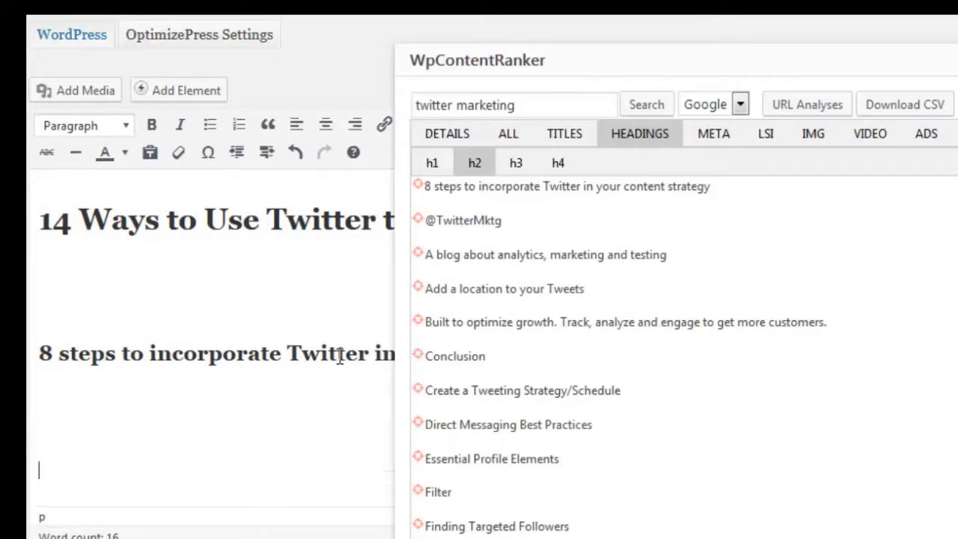
Step: Add the h3 headings "#17: Get a Twitter tutorial from your teenager" and "#2: Use keywords in your tweets" below the h2
{"action": "left_click", "coordinate": [516, 163]}
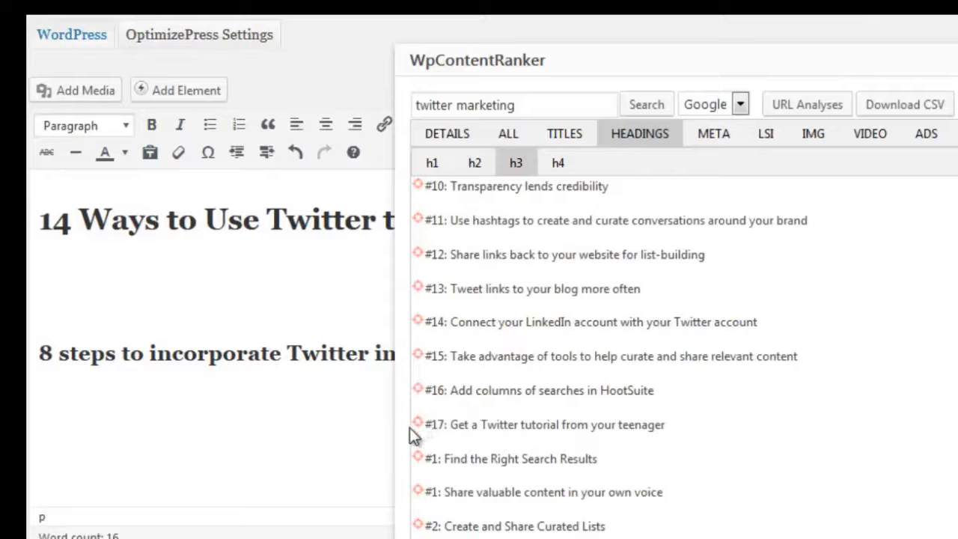
{"action": "left_click_drag", "start_coordinate": [417, 426], "coordinate": [85, 458]}
{"action": "key", "text": "Return"}
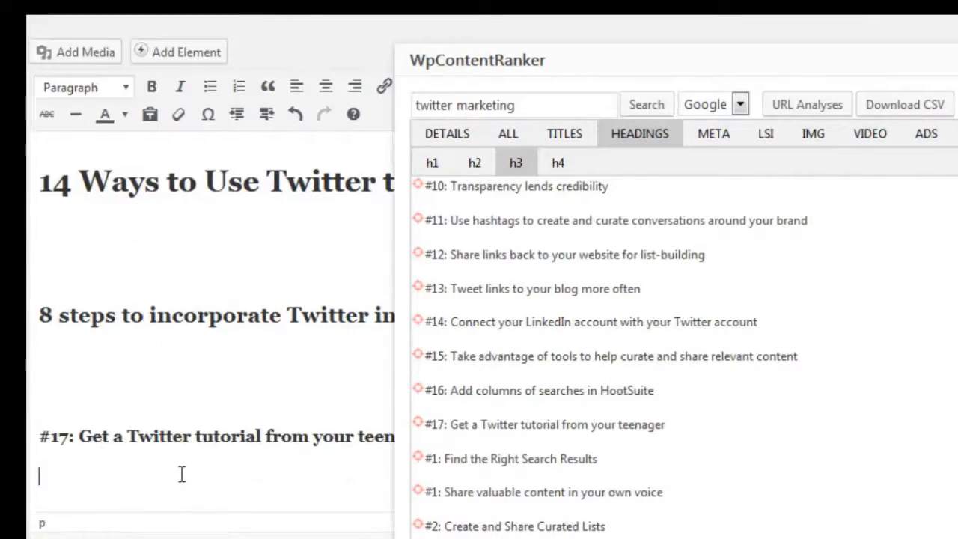
{"action": "scroll", "coordinate": [483, 408], "scroll_direction": "down", "scroll_amount": 4}
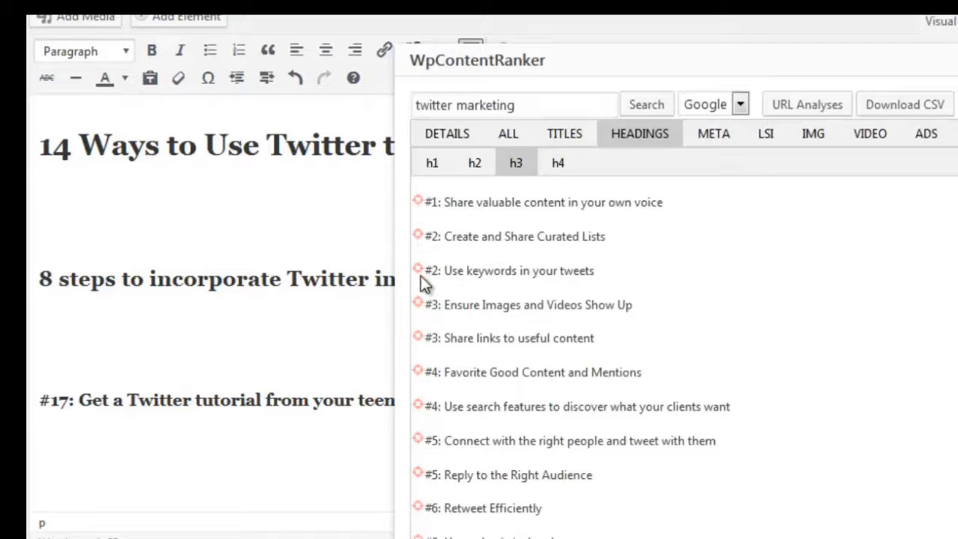
{"action": "left_click_drag", "start_coordinate": [421, 274], "coordinate": [119, 503]}
Step: Remove the "#2:" and "#17:" prefixes from the two h3 headings, keeping their wording intact
{"action": "left_click_drag", "start_coordinate": [72, 480], "coordinate": [39, 480]}
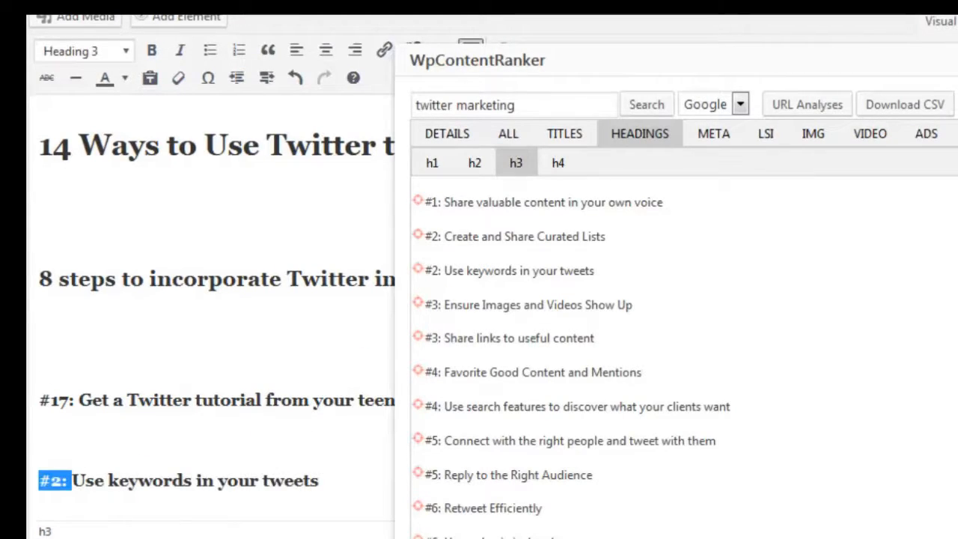
{"action": "key", "text": "BackSpace"}
{"action": "left_click_drag", "start_coordinate": [79, 398], "coordinate": [38, 398]}
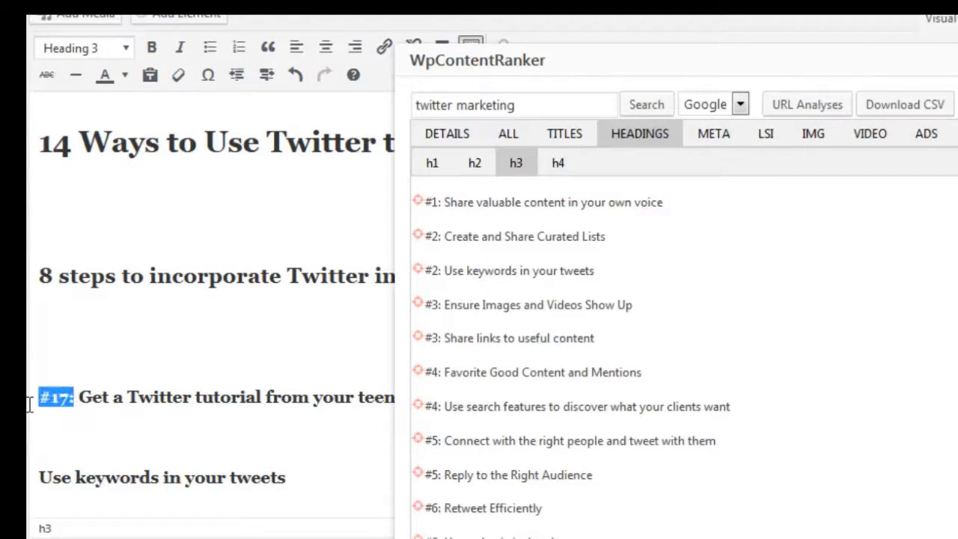
{"action": "key", "text": "BackSpace"}
{"action": "key", "text": "Delete"}
{"action": "left_click", "coordinate": [38, 479]}
{"action": "key", "text": "Delete"}
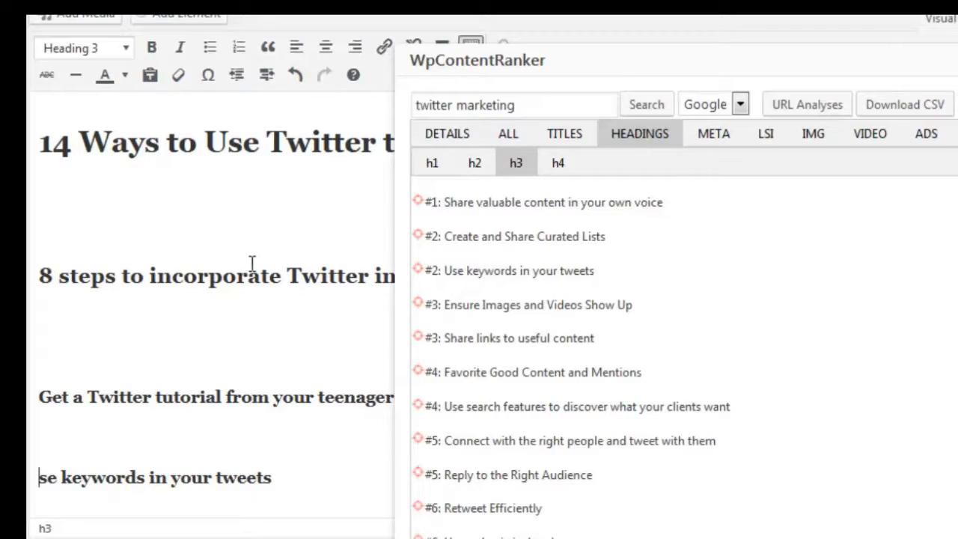
{"action": "type", "text": "U"}
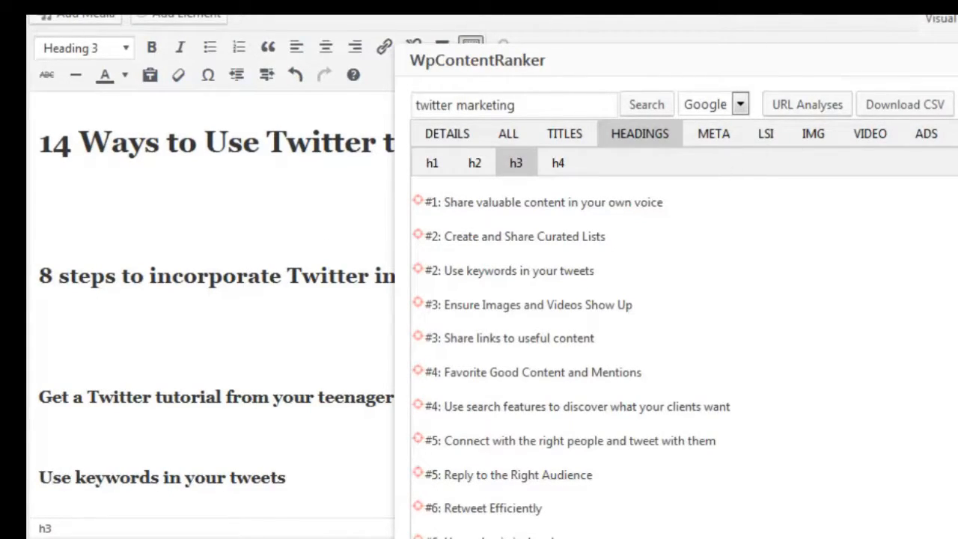
Step: Inspect the h2 and h3 heading tags in the post's HTML source and return to the visual view
{"action": "left_click", "coordinate": [957, 19]}
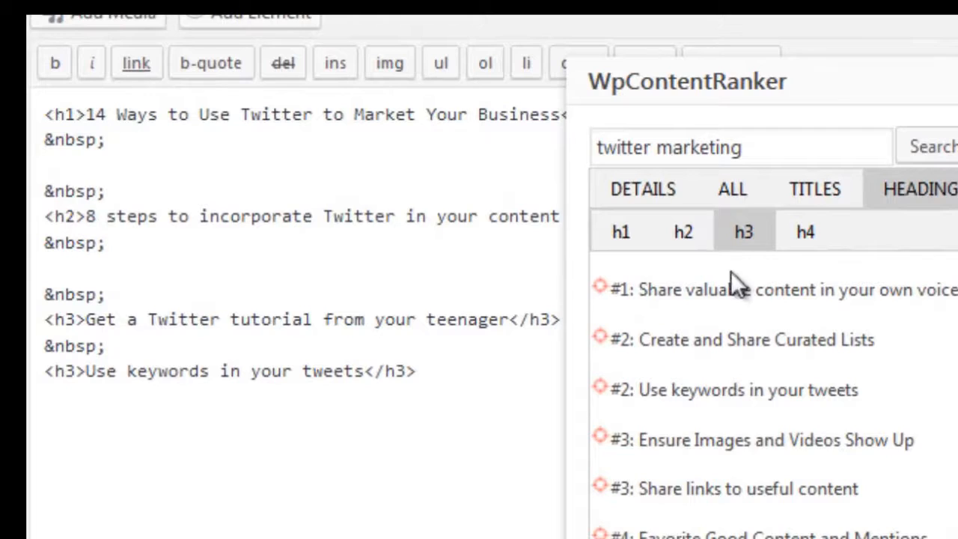
{"action": "left_click_drag", "start_coordinate": [116, 217], "coordinate": [36, 220]}
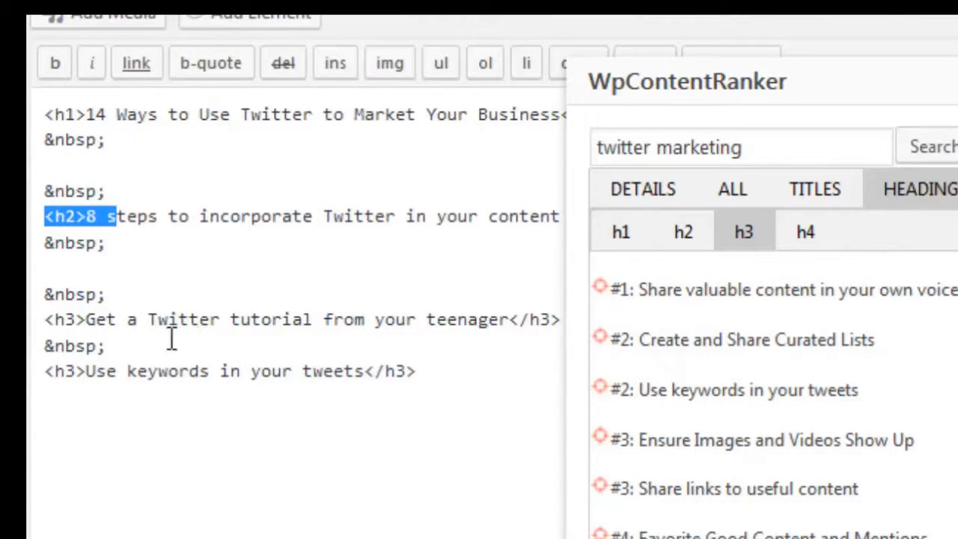
{"action": "left_click_drag", "start_coordinate": [158, 319], "coordinate": [30, 319]}
{"action": "left_click_drag", "start_coordinate": [150, 372], "coordinate": [44, 346]}
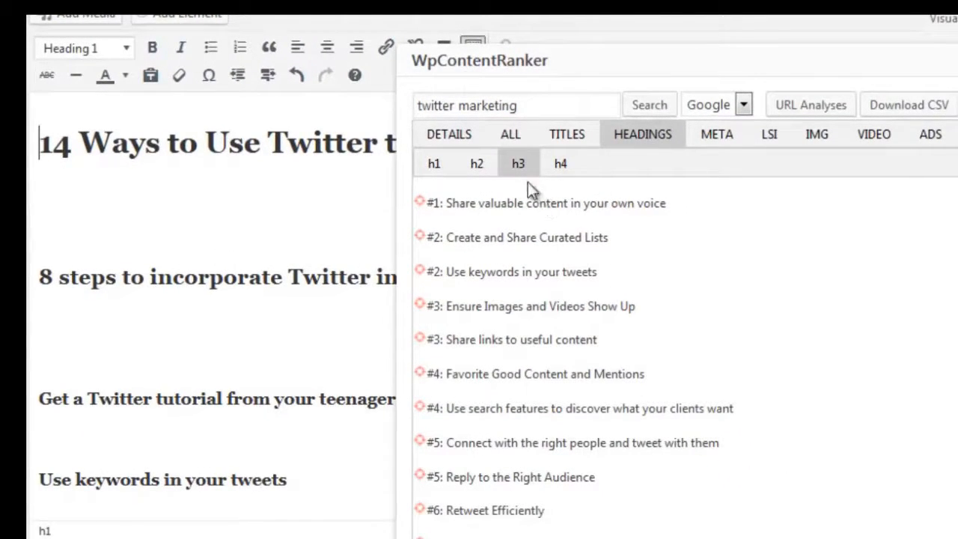
Step: Copy the "Growing a real following on Twitter" paragraph from the first ranking page, sproutsocial.com, to below the post's h1 heading
{"action": "left_click", "coordinate": [512, 136]}
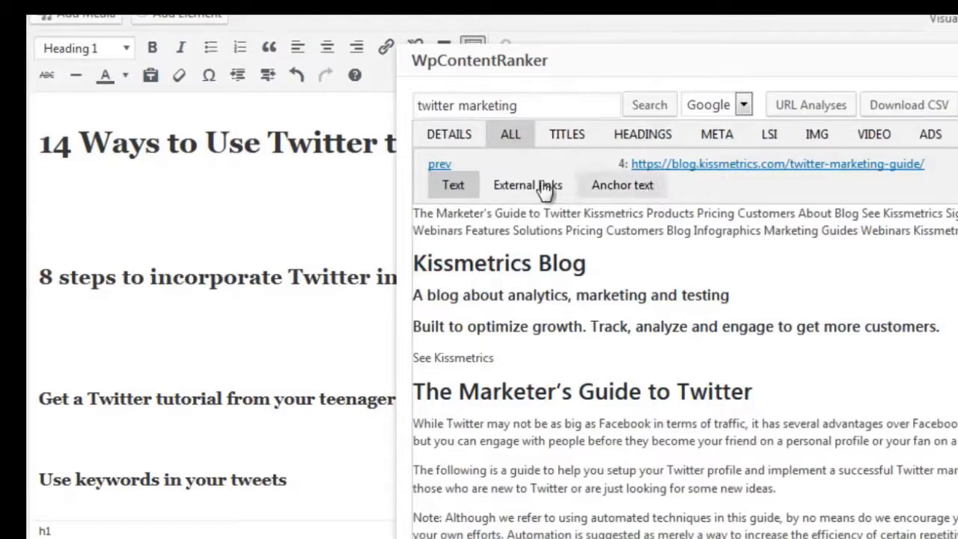
{"action": "left_click", "coordinate": [436, 165]}
{"action": "left_click", "coordinate": [434, 164]}
{"action": "left_click", "coordinate": [433, 164]}
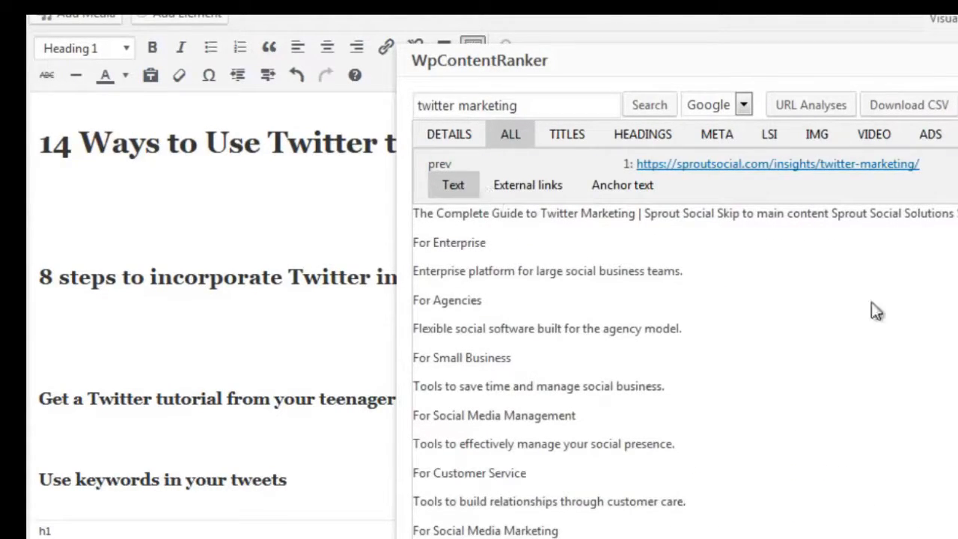
{"action": "scroll", "coordinate": [716, 413], "scroll_direction": "down", "scroll_amount": 15}
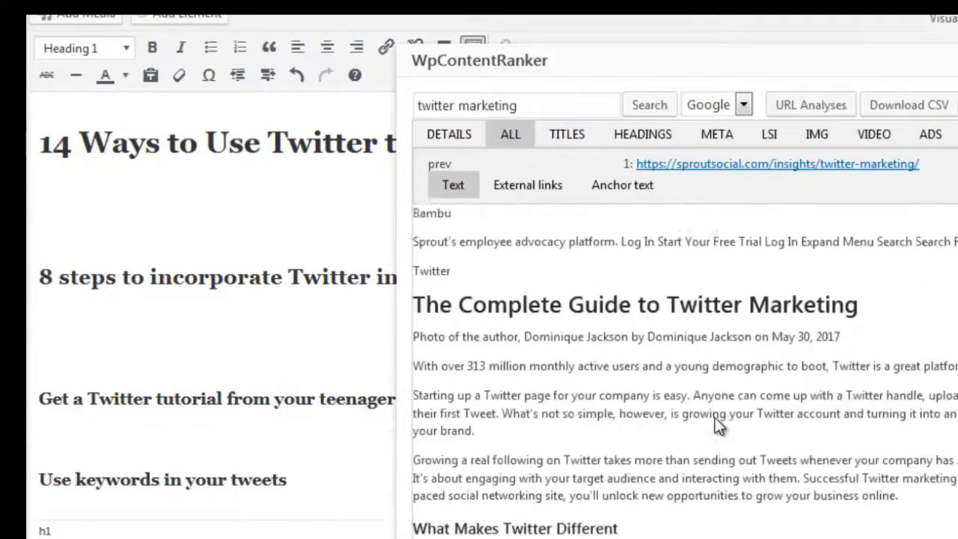
{"action": "scroll", "coordinate": [716, 425], "scroll_direction": "up", "scroll_amount": 3}
{"action": "left_click_drag", "start_coordinate": [899, 373], "coordinate": [157, 193]}
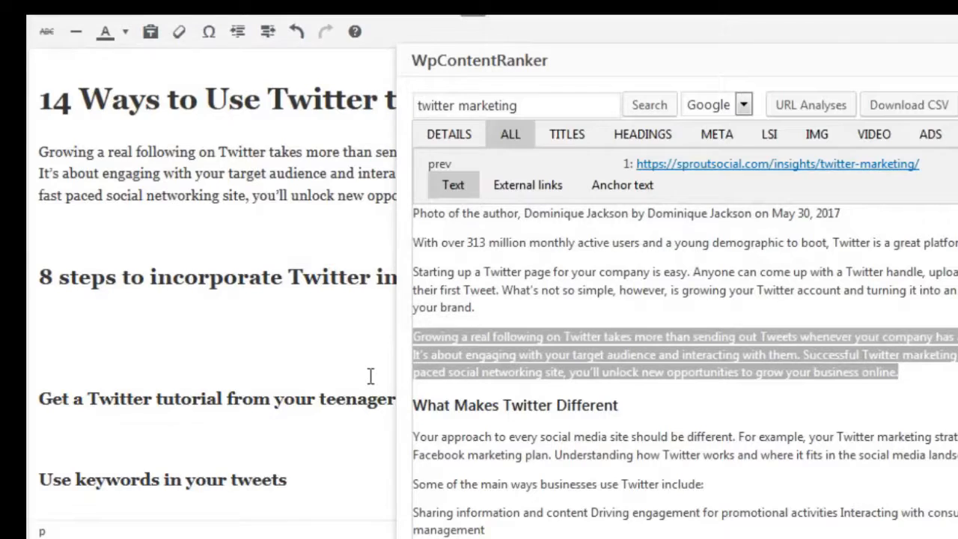
Step: Copy the "Every tool reducing the number of steps" paragraph from the second ranking page, audiense.com, to below the post's h2 heading
{"action": "left_click", "coordinate": [447, 417]}
{"action": "scroll", "coordinate": [448, 420], "scroll_direction": "down", "scroll_amount": 5}
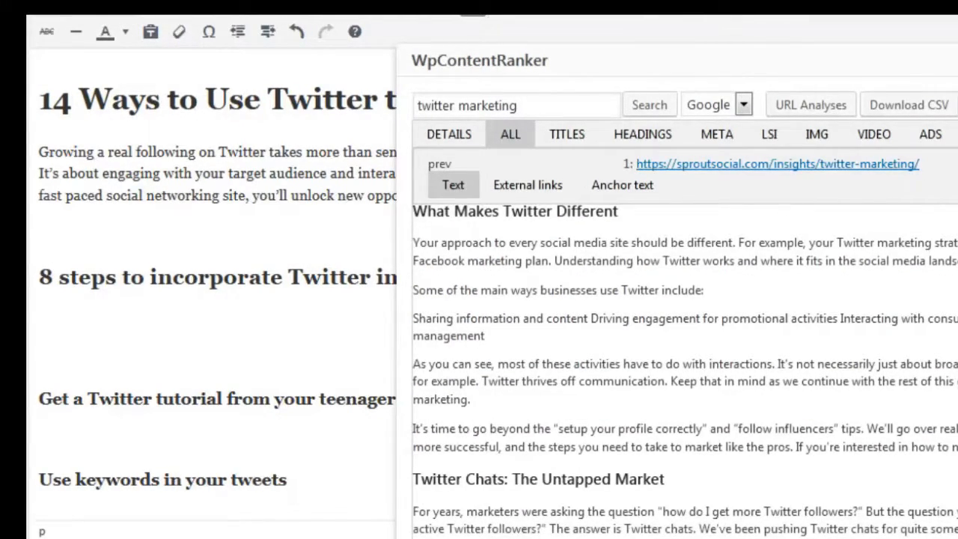
{"action": "left_click", "coordinate": [957, 164]}
{"action": "scroll", "coordinate": [889, 337], "scroll_direction": "down", "scroll_amount": 15}
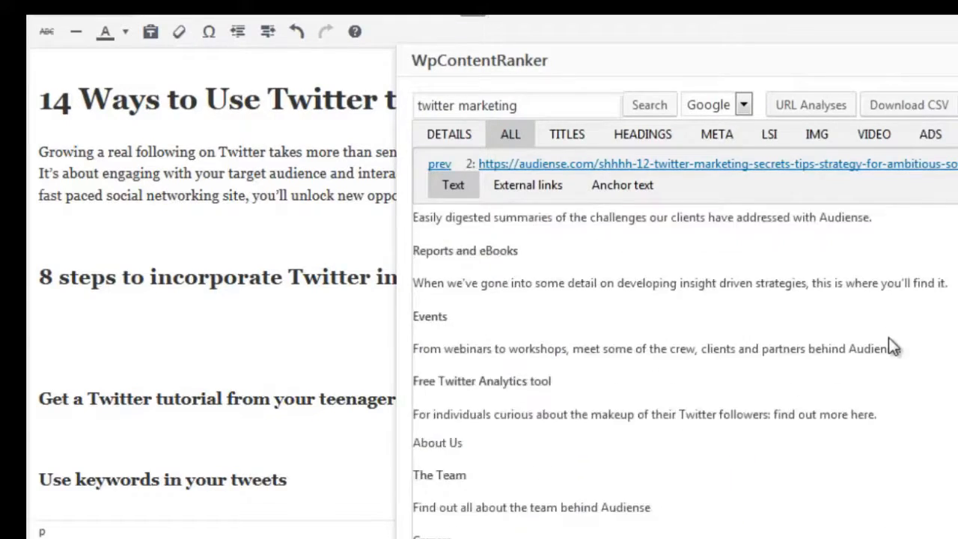
{"action": "left_click_drag", "start_coordinate": [616, 402], "coordinate": [234, 339]}
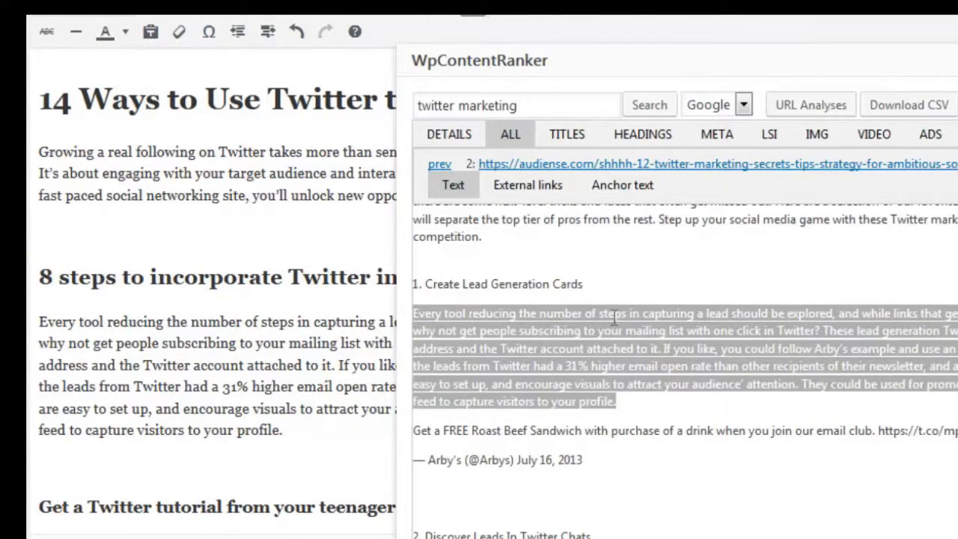
Step: List the competitors' images, reposition the WpContentRanker window and browse the images for one that suits the post
{"action": "left_click", "coordinate": [817, 134]}
{"action": "scroll", "coordinate": [783, 307], "scroll_direction": "down", "scroll_amount": 3}
{"action": "scroll", "coordinate": [789, 314], "scroll_direction": "down", "scroll_amount": 8}
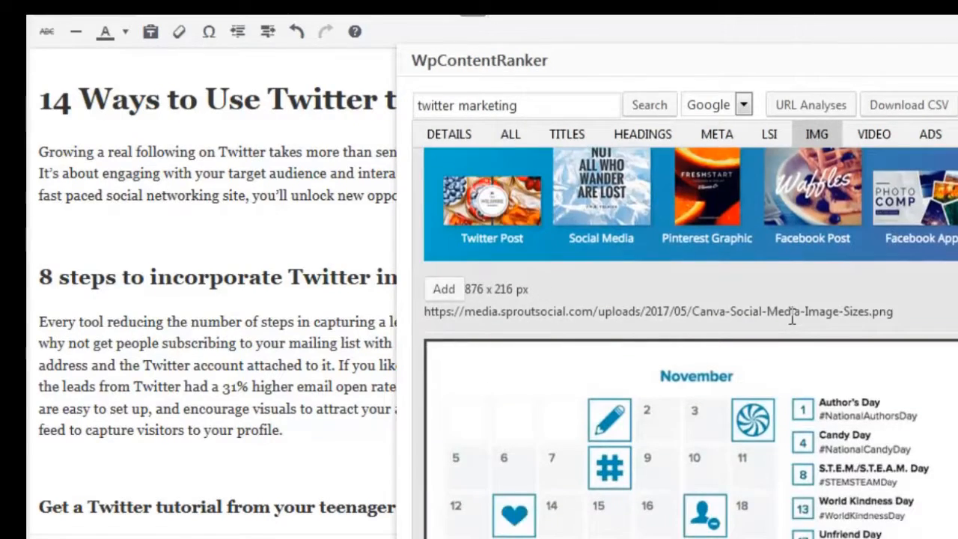
{"action": "left_click_drag", "start_coordinate": [771, 58], "coordinate": [716, 0]}
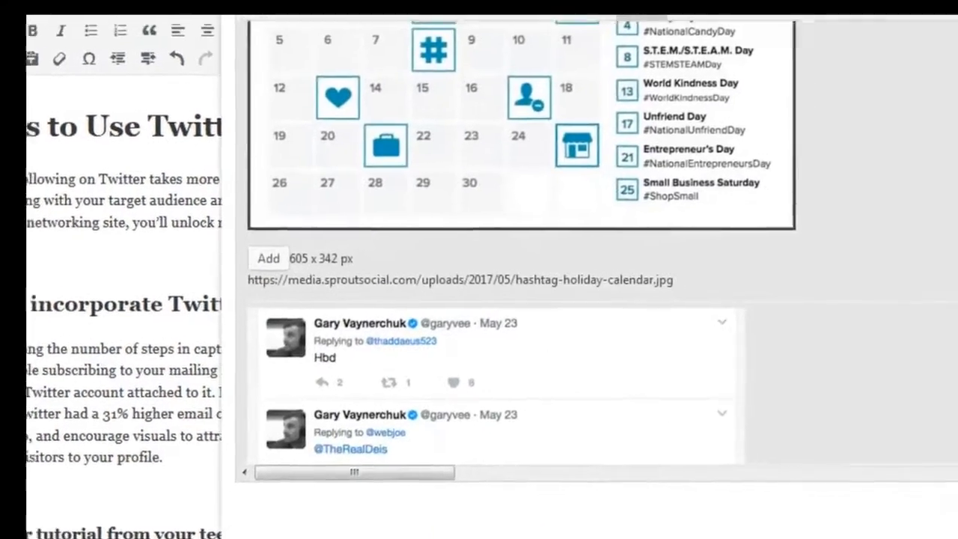
{"action": "scroll", "coordinate": [495, 299], "scroll_direction": "down", "scroll_amount": 7}
{"action": "scroll", "coordinate": [494, 324], "scroll_direction": "down", "scroll_amount": 15}
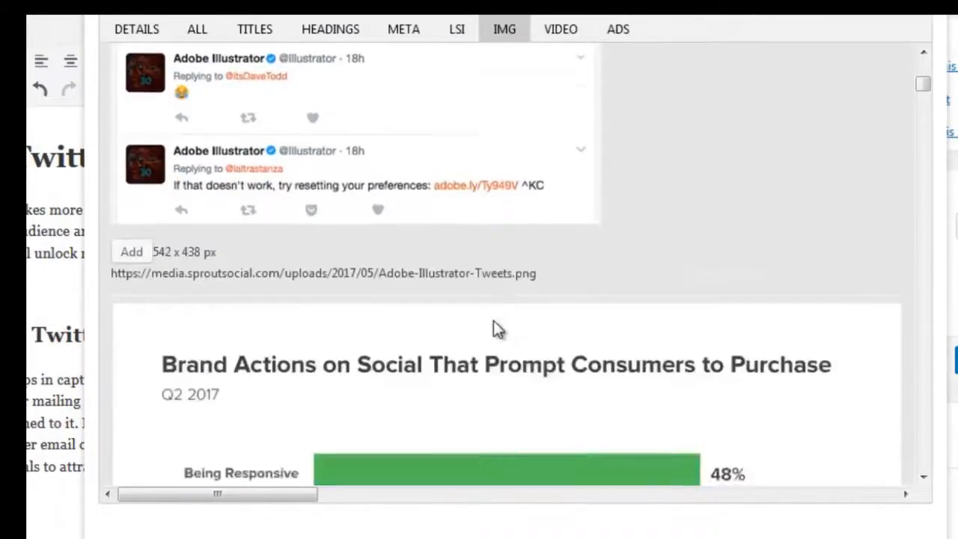
{"action": "scroll", "coordinate": [500, 338], "scroll_direction": "down", "scroll_amount": 15}
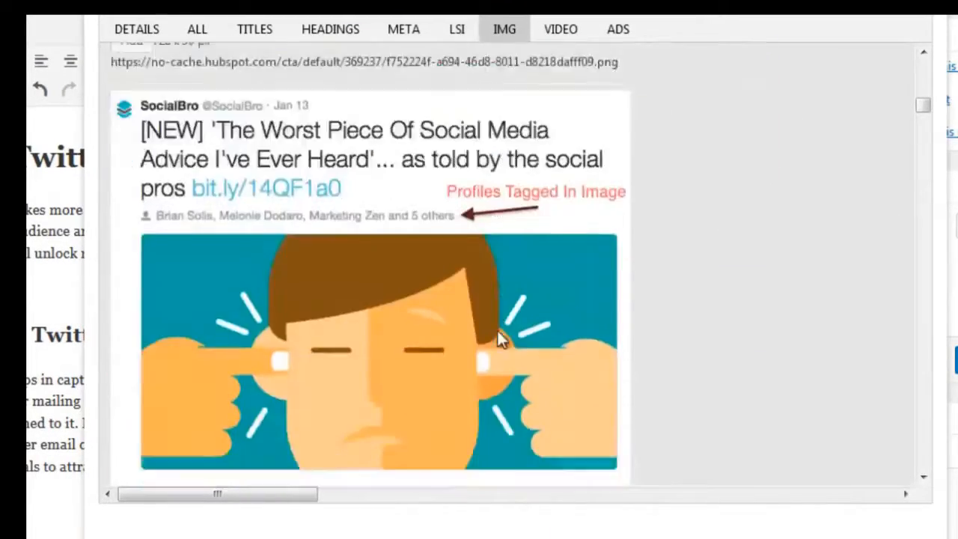
{"action": "scroll", "coordinate": [501, 339], "scroll_direction": "down", "scroll_amount": 15}
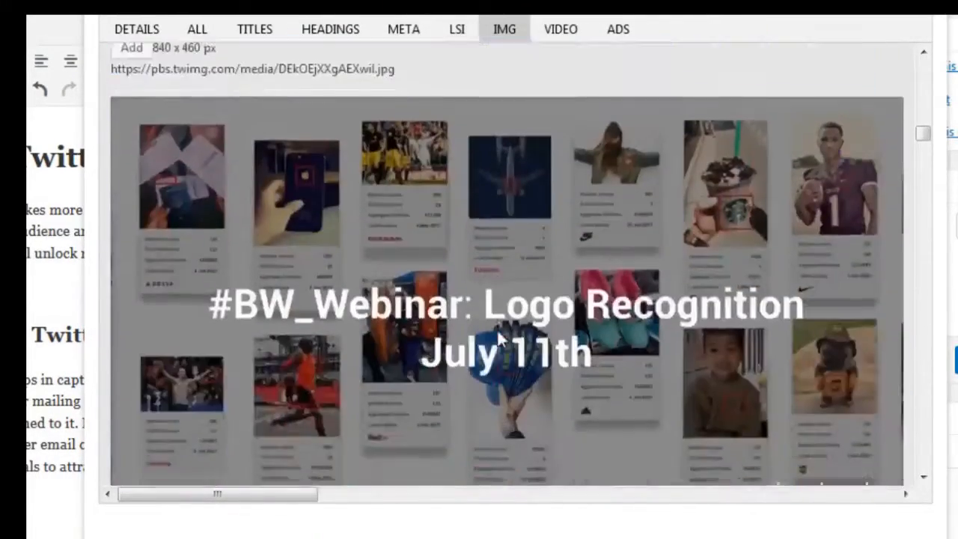
{"action": "scroll", "coordinate": [502, 340], "scroll_direction": "down", "scroll_amount": 15}
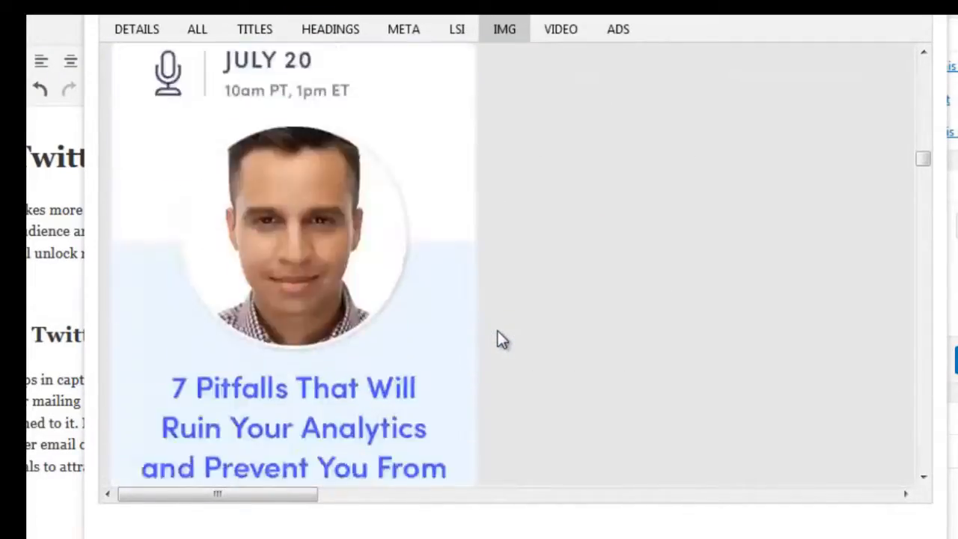
{"action": "scroll", "coordinate": [502, 340], "scroll_direction": "down", "scroll_amount": 15}
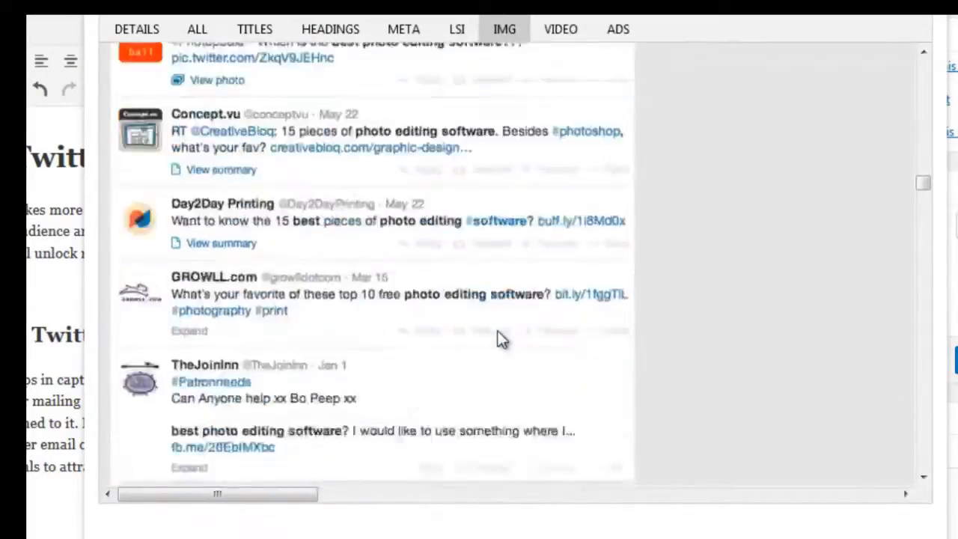
{"action": "scroll", "coordinate": [502, 344], "scroll_direction": "down", "scroll_amount": 15}
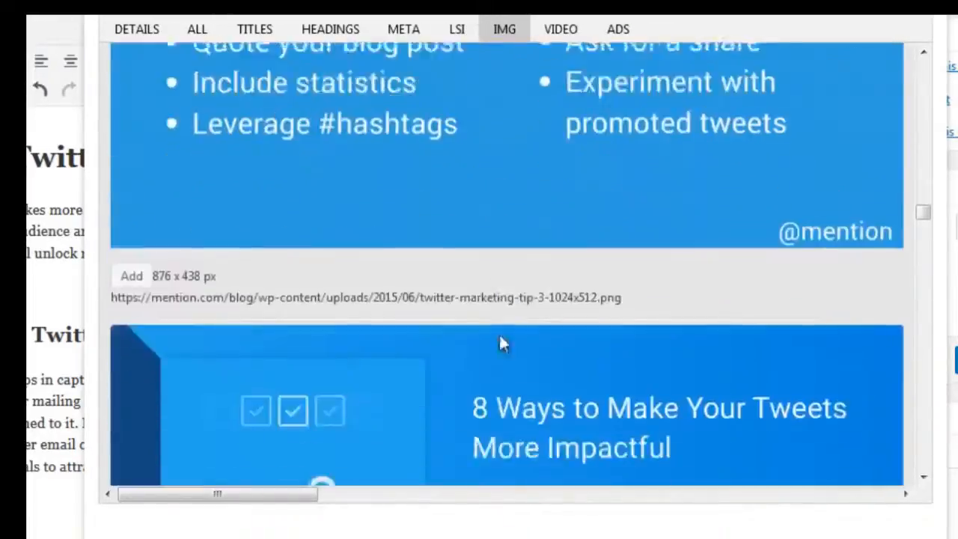
Step: Insert the 360 x 288 px tweet image from socialmediaexaminer.com below the first paragraph and select it in the post
{"action": "scroll", "coordinate": [498, 336], "scroll_direction": "up", "scroll_amount": 4}
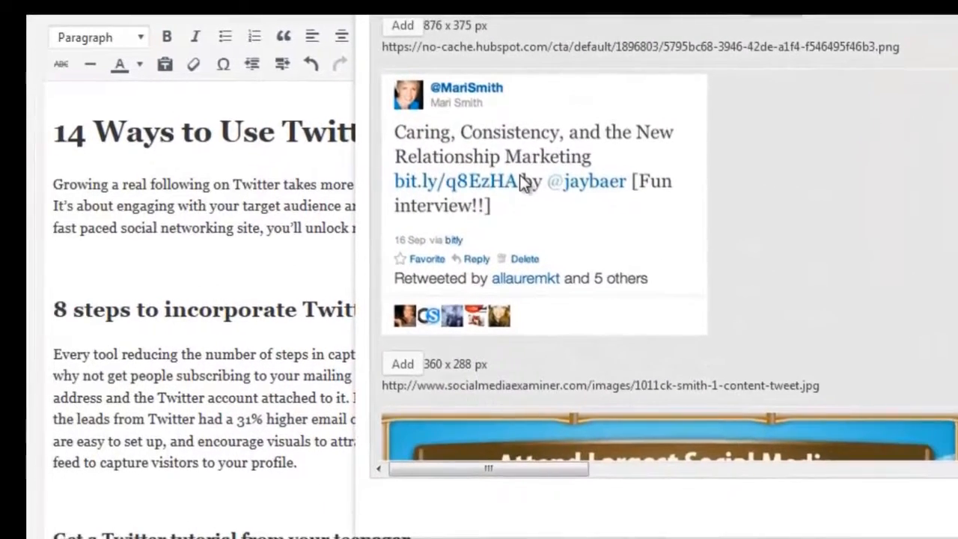
{"action": "left_click", "coordinate": [65, 283]}
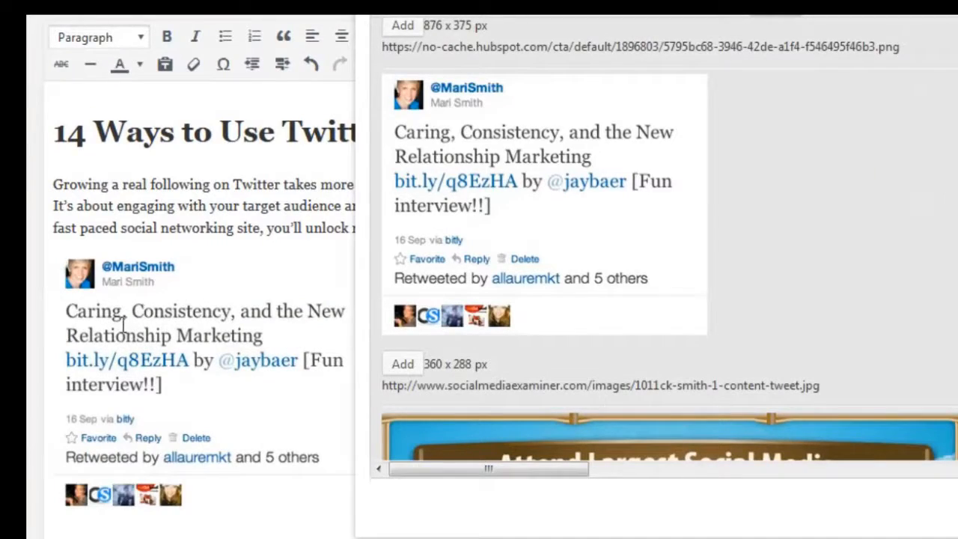
{"action": "left_click", "coordinate": [202, 324]}
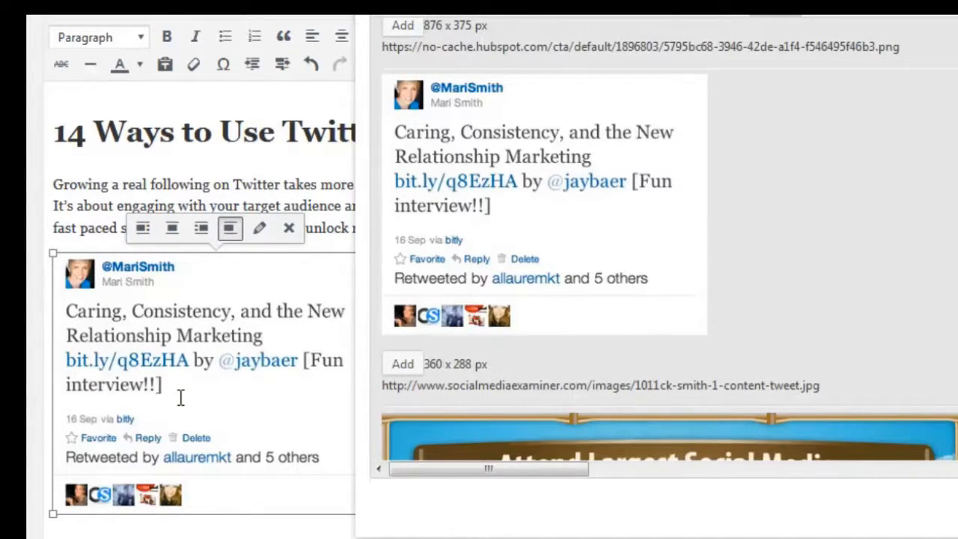
Step: Replace the tweet image below the first paragraph with a fresh copy from WpContentRanker, align it left and review the post's layout
{"action": "key", "text": "Delete"}
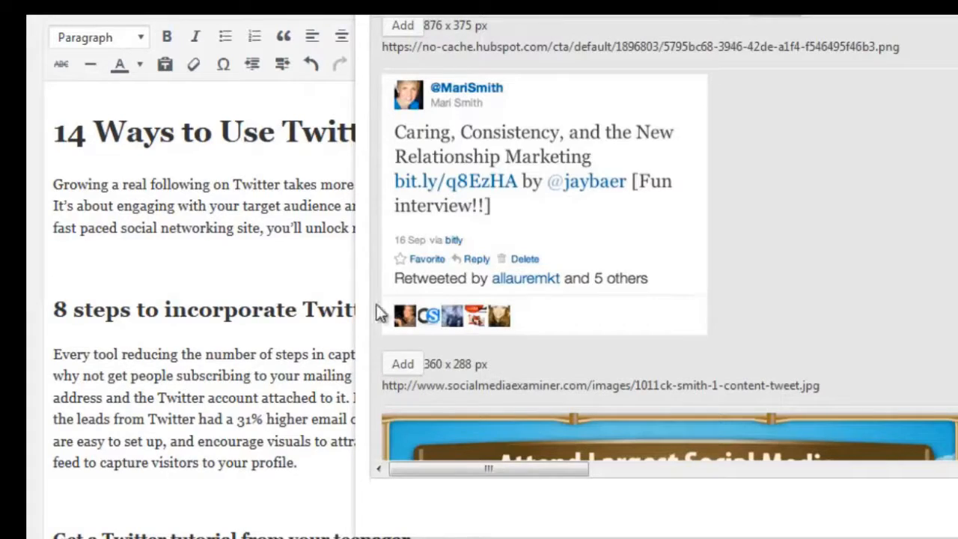
{"action": "left_click", "coordinate": [403, 364]}
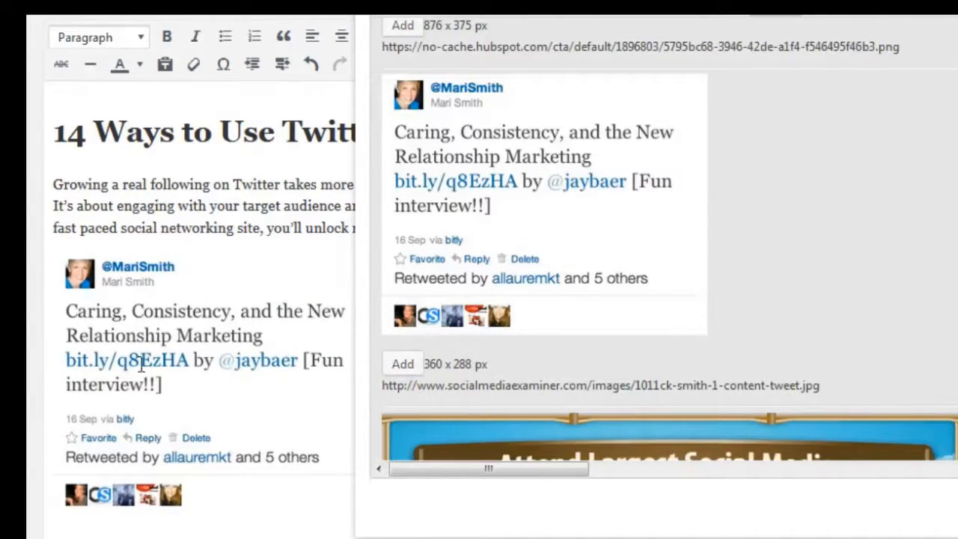
{"action": "left_click", "coordinate": [142, 366]}
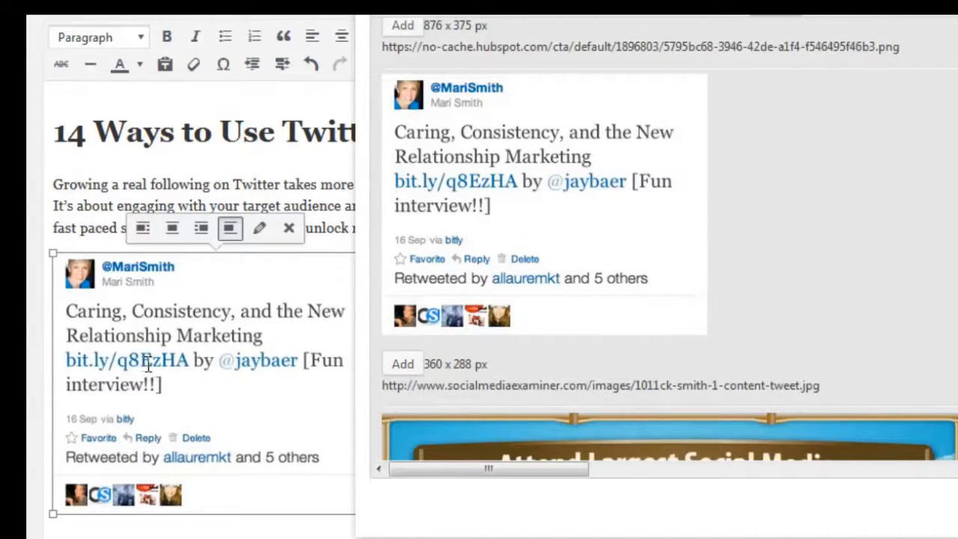
{"action": "left_click", "coordinate": [259, 229]}
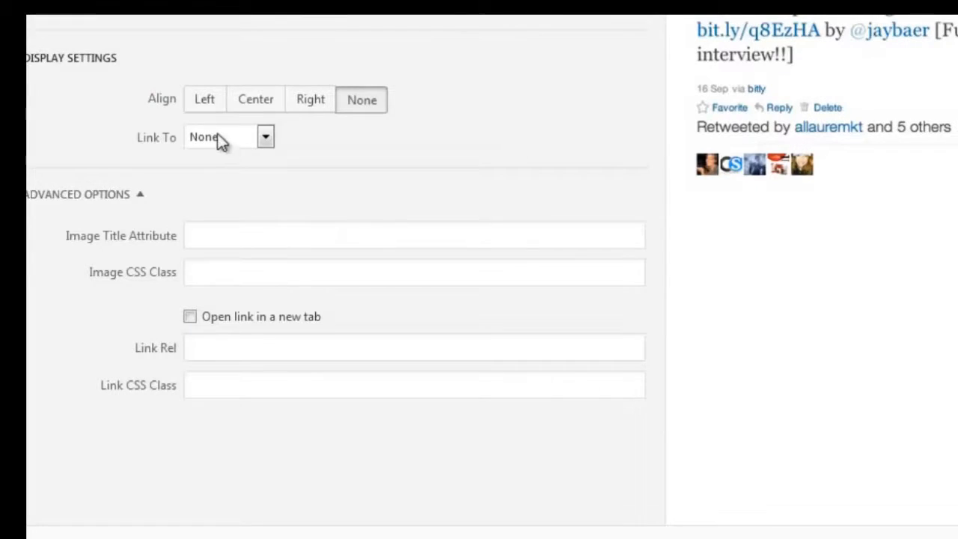
{"action": "left_click", "coordinate": [204, 99]}
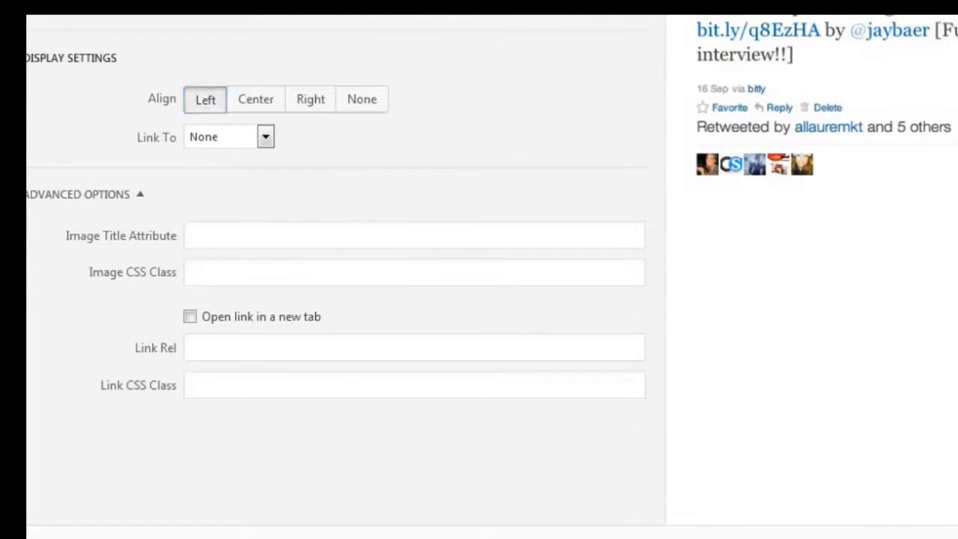
{"action": "left_click", "coordinate": [940, 528]}
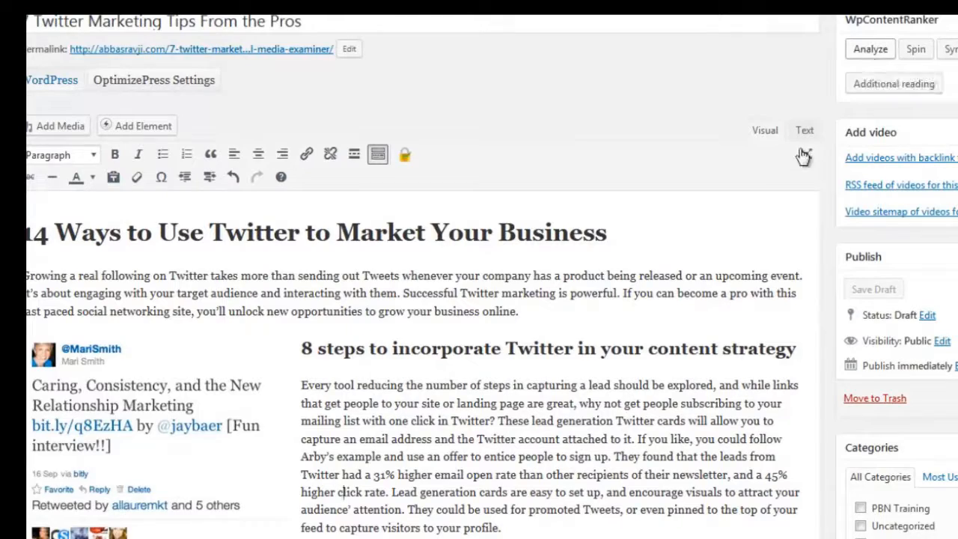
{"action": "scroll", "coordinate": [732, 229], "scroll_direction": "down", "scroll_amount": 5}
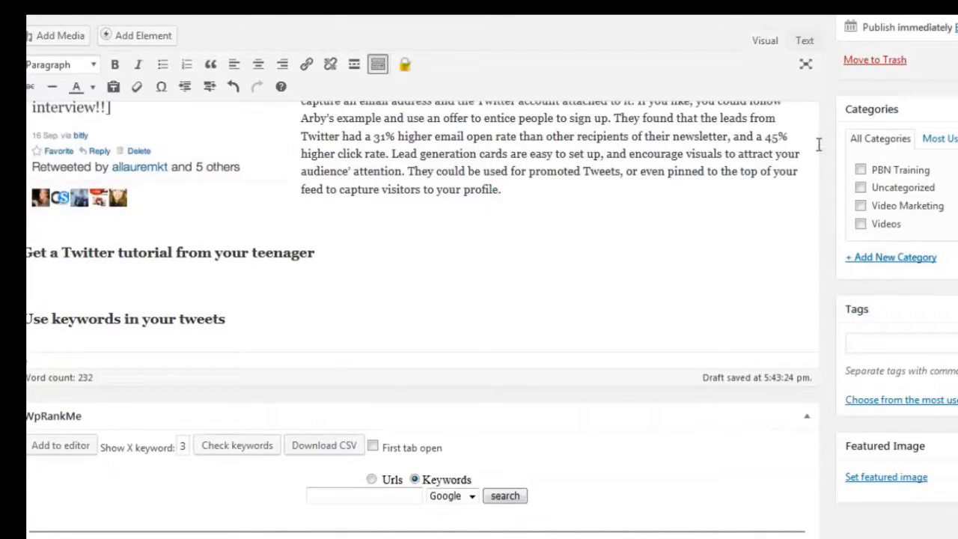
{"action": "scroll", "coordinate": [928, 133], "scroll_direction": "up", "scroll_amount": 1}
{"action": "scroll", "coordinate": [877, 79], "scroll_direction": "up", "scroll_amount": 4}
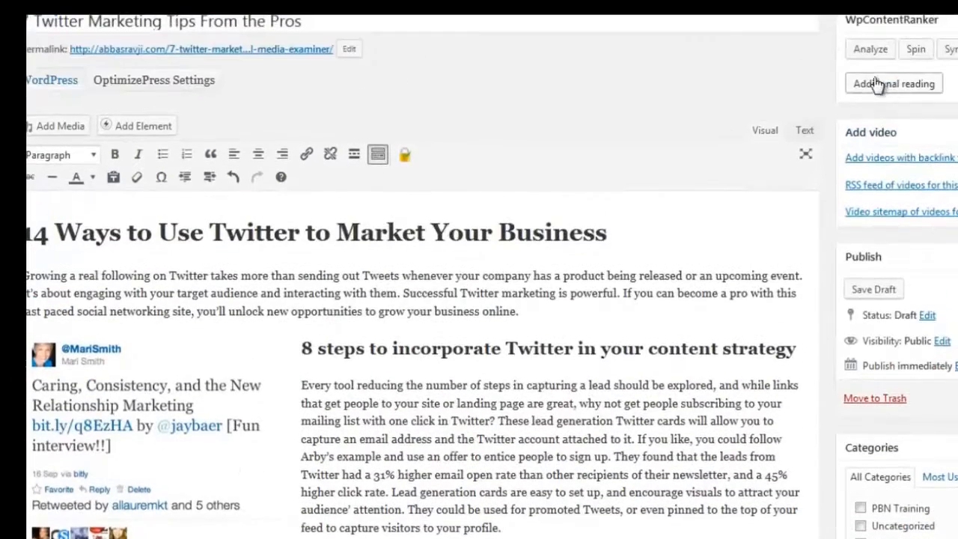
Step: Copy the three intro paragraphs of "The Marketer's Guide to Twitter" from the fourth ranking page, blog.kissmetrics.com, to below the "Get a Twitter tutorial from your teenager" heading
{"action": "left_click", "coordinate": [870, 48]}
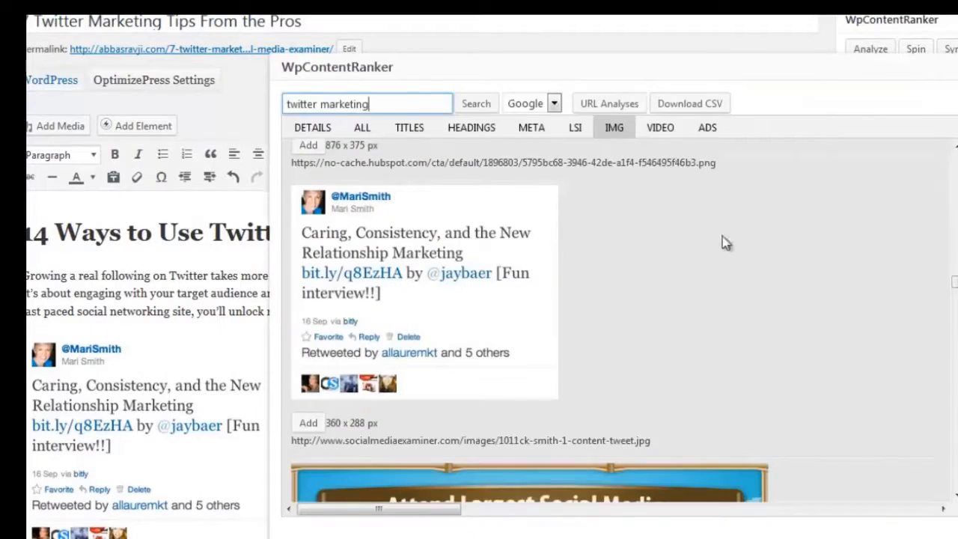
{"action": "left_click", "coordinate": [361, 128]}
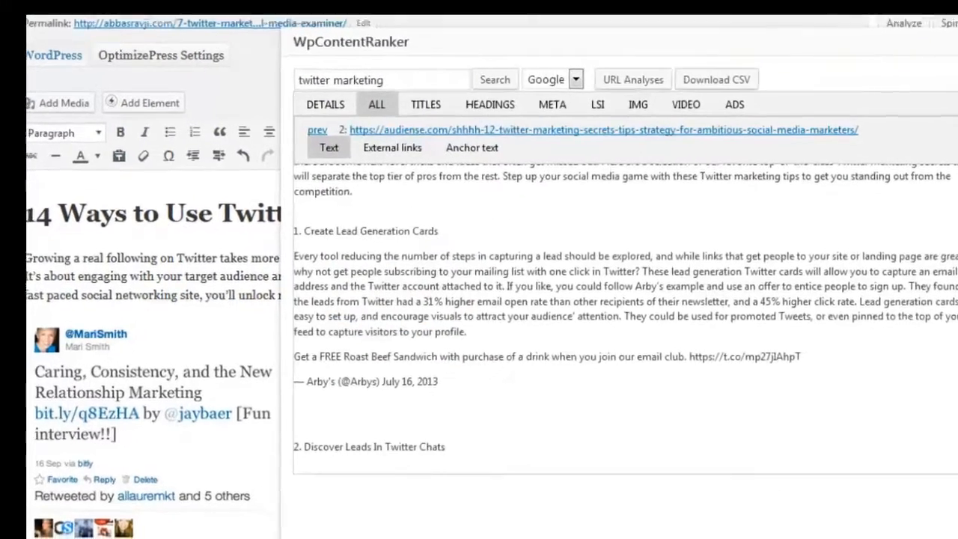
{"action": "left_click", "coordinate": [942, 154]}
{"action": "left_click", "coordinate": [942, 153]}
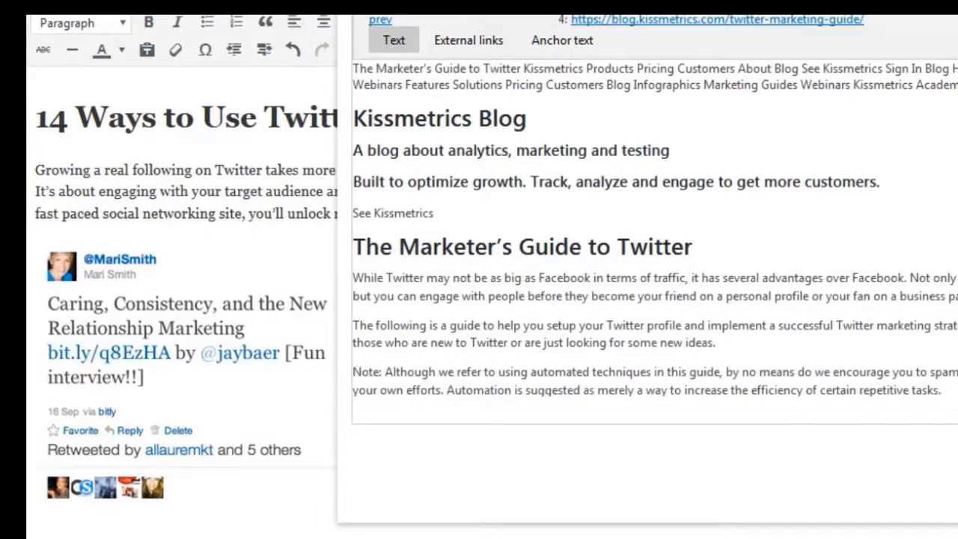
{"action": "scroll", "coordinate": [911, 240], "scroll_direction": "down", "scroll_amount": 3}
{"action": "left_click_drag", "start_coordinate": [942, 294], "coordinate": [349, 178]}
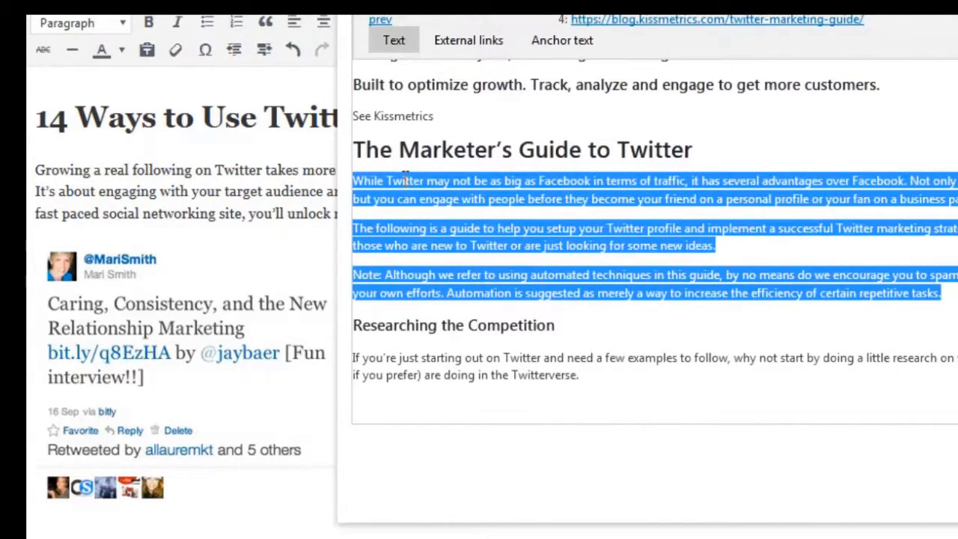
{"action": "left_click", "coordinate": [215, 281]}
{"action": "scroll", "coordinate": [214, 284], "scroll_direction": "down", "scroll_amount": 5}
{"action": "left_click", "coordinate": [162, 177]}
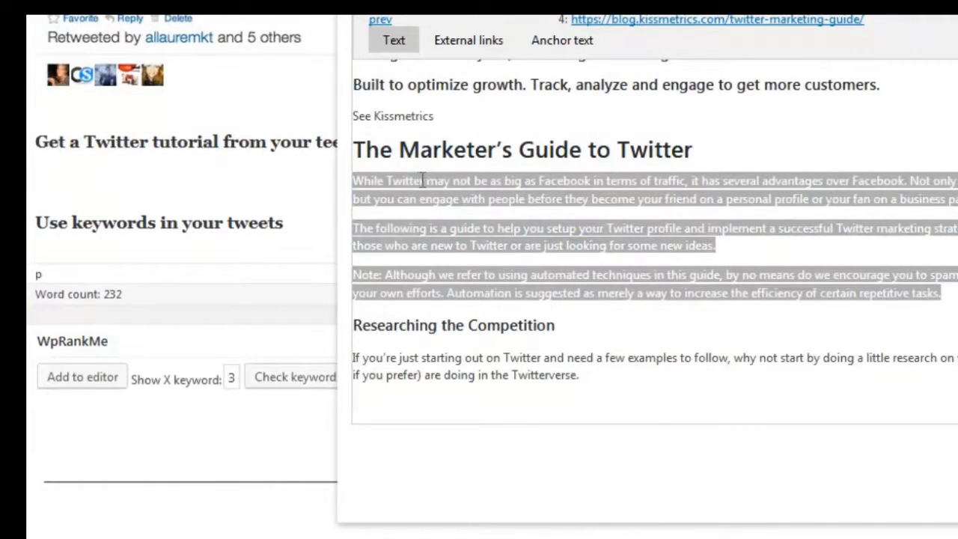
{"action": "left_click_drag", "start_coordinate": [462, 182], "coordinate": [146, 176]}
{"action": "scroll", "coordinate": [224, 176], "scroll_direction": "down", "scroll_amount": 1}
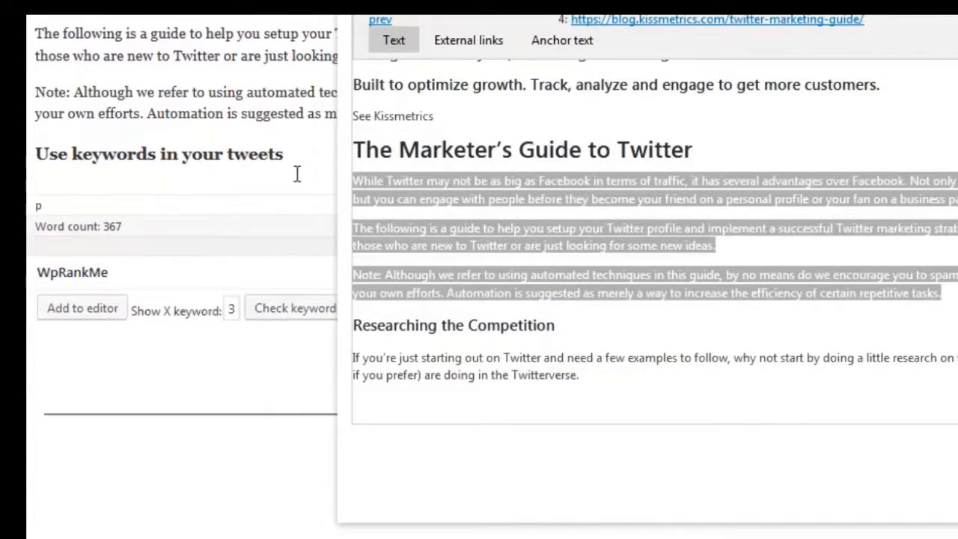
Step: Copy the two paragraphs of tip #4 from the seventh ranking page, socialmediaexaminer.com, to below the post's "Use keywords in your tweets" heading
{"action": "key", "text": "Return"}
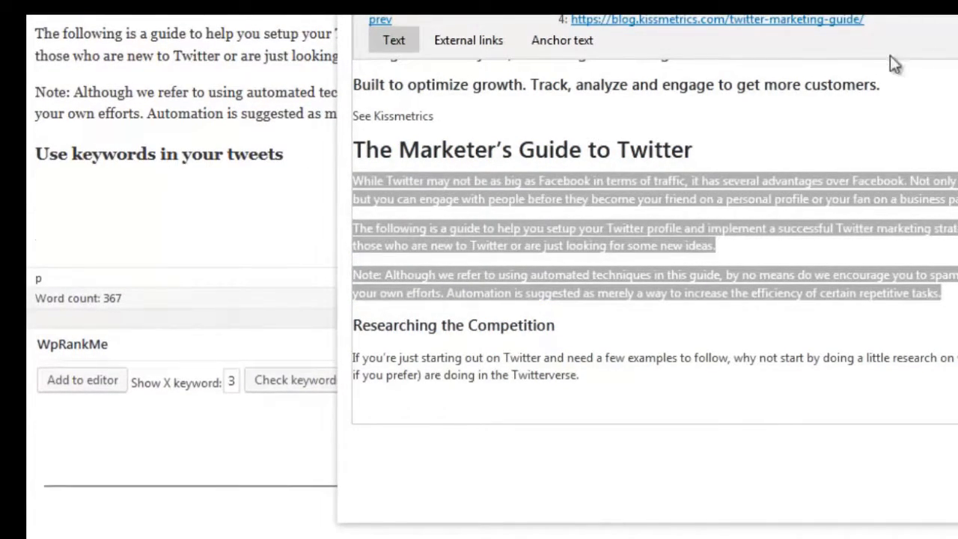
{"action": "key", "text": "BackSpace"}
{"action": "left_click", "coordinate": [936, 125]}
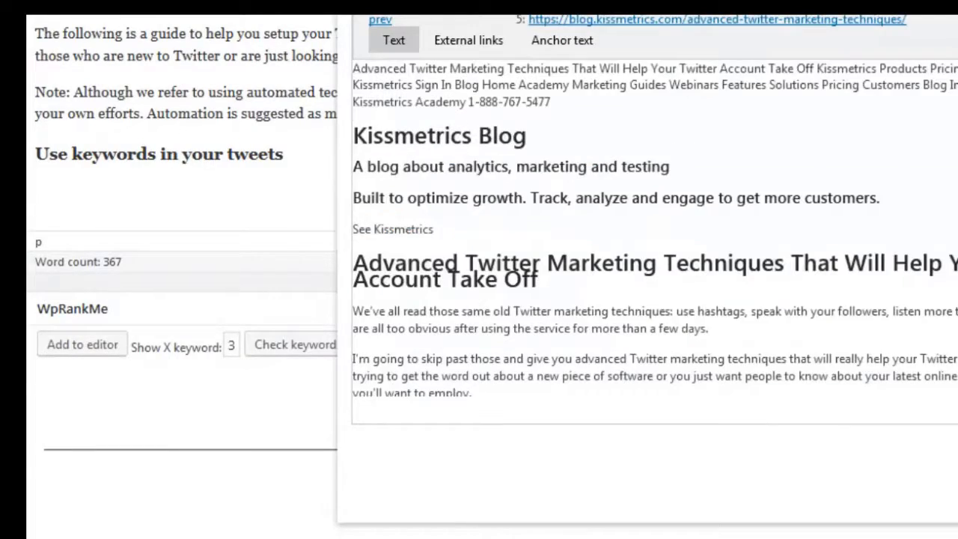
{"action": "left_click", "coordinate": [936, 125]}
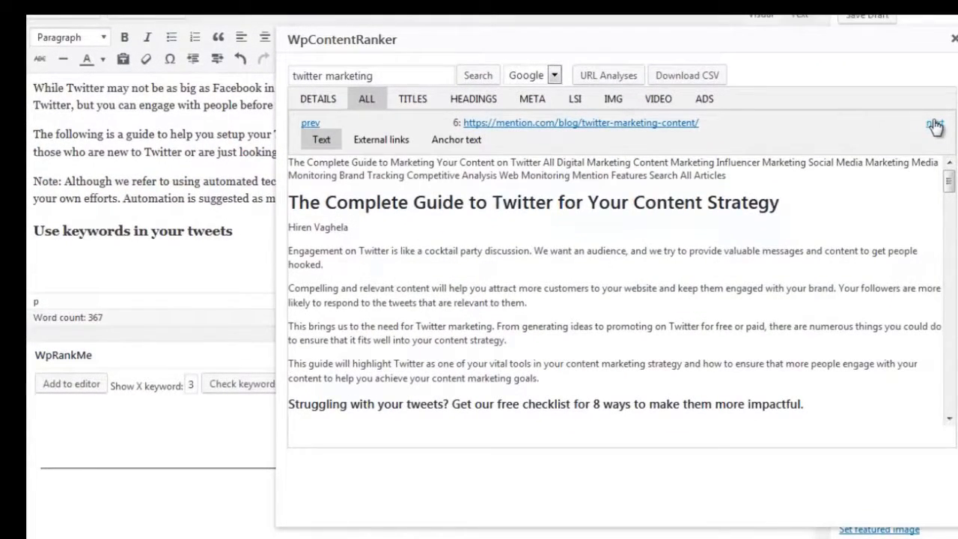
{"action": "left_click", "coordinate": [936, 125]}
{"action": "scroll", "coordinate": [601, 309], "scroll_direction": "down", "scroll_amount": 5}
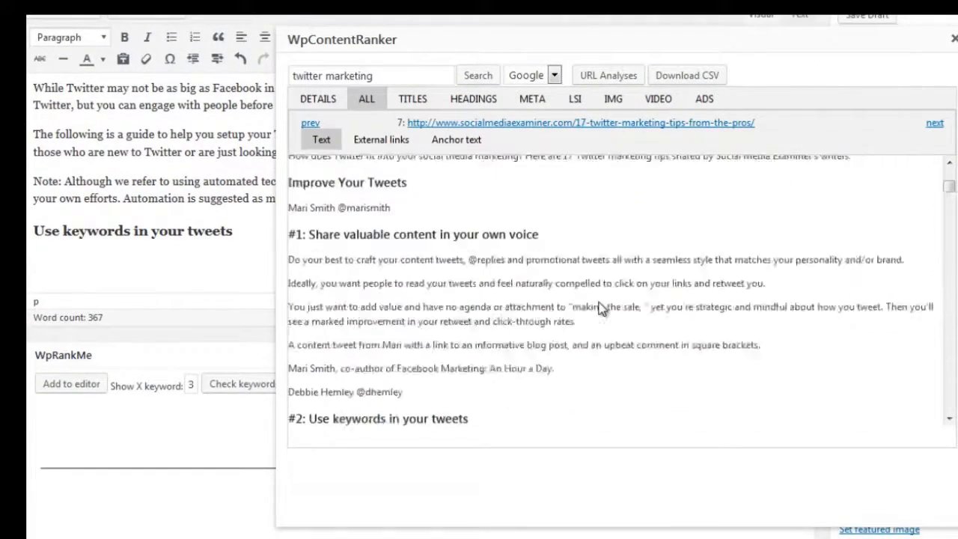
{"action": "scroll", "coordinate": [601, 309], "scroll_direction": "down", "scroll_amount": 5}
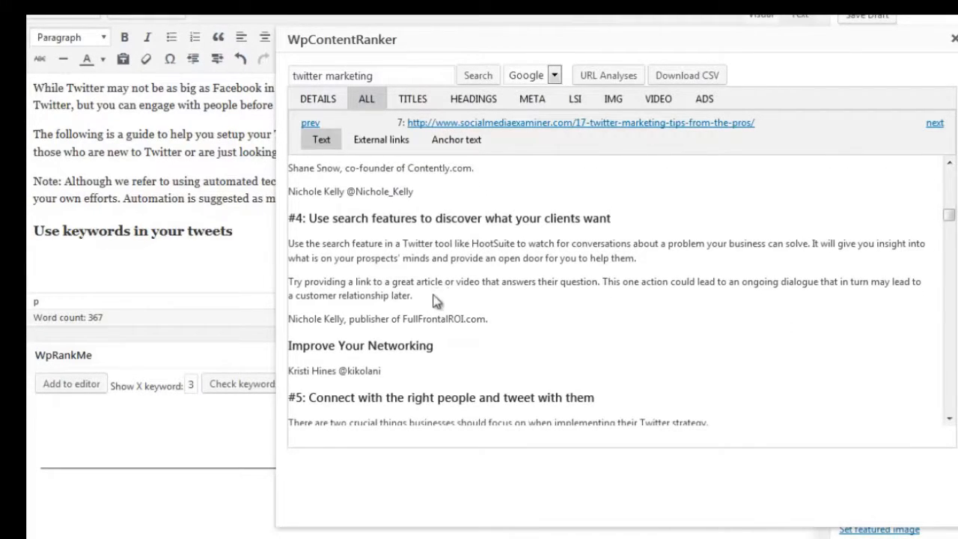
{"action": "left_click_drag", "start_coordinate": [419, 300], "coordinate": [292, 247]}
{"action": "left_click", "coordinate": [292, 247]}
{"action": "left_click_drag", "start_coordinate": [419, 298], "coordinate": [291, 244]}
{"action": "left_click_drag", "start_coordinate": [354, 240], "coordinate": [175, 261]}
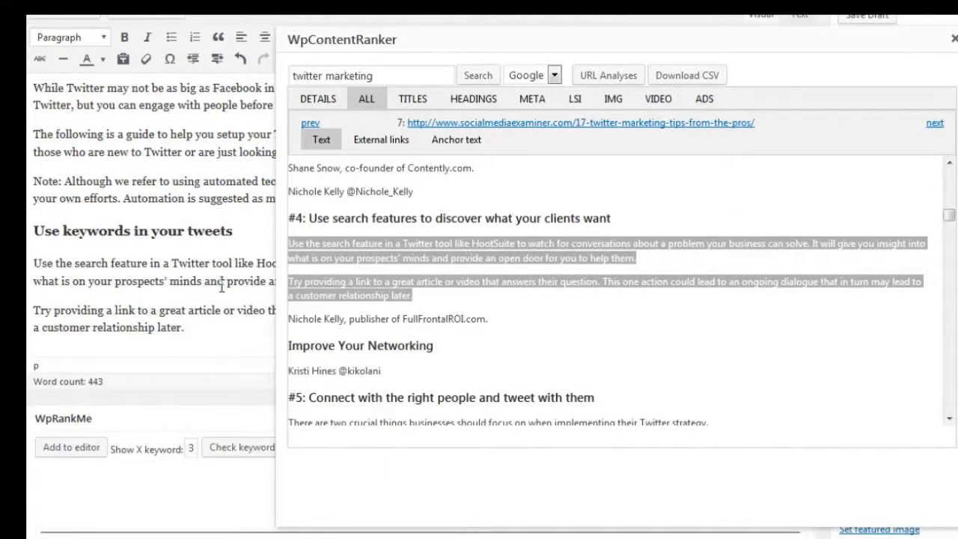
Step: Insert the "Advanced Twitter Marketing" video from WpContentRanker's videos between the "Use keywords in your tweets" heading and its text
{"action": "left_click", "coordinate": [262, 239]}
{"action": "key", "text": "Return"}
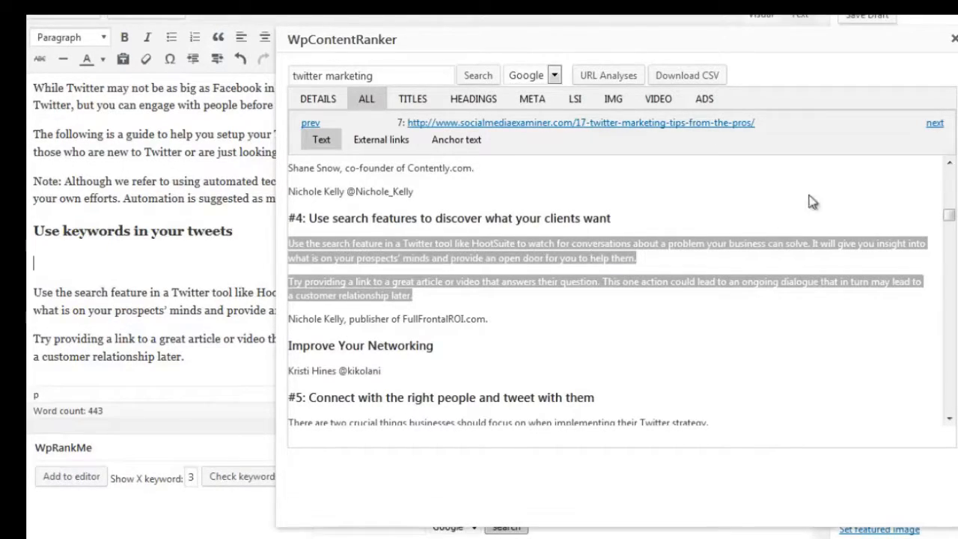
{"action": "left_click", "coordinate": [658, 101]}
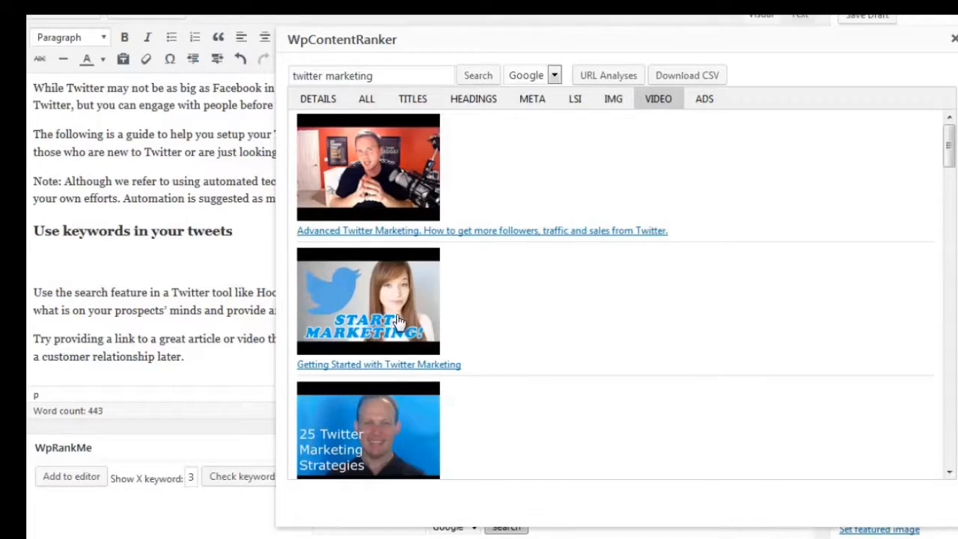
{"action": "left_click_drag", "start_coordinate": [408, 196], "coordinate": [120, 259]}
{"action": "scroll", "coordinate": [217, 397], "scroll_direction": "down", "scroll_amount": 1}
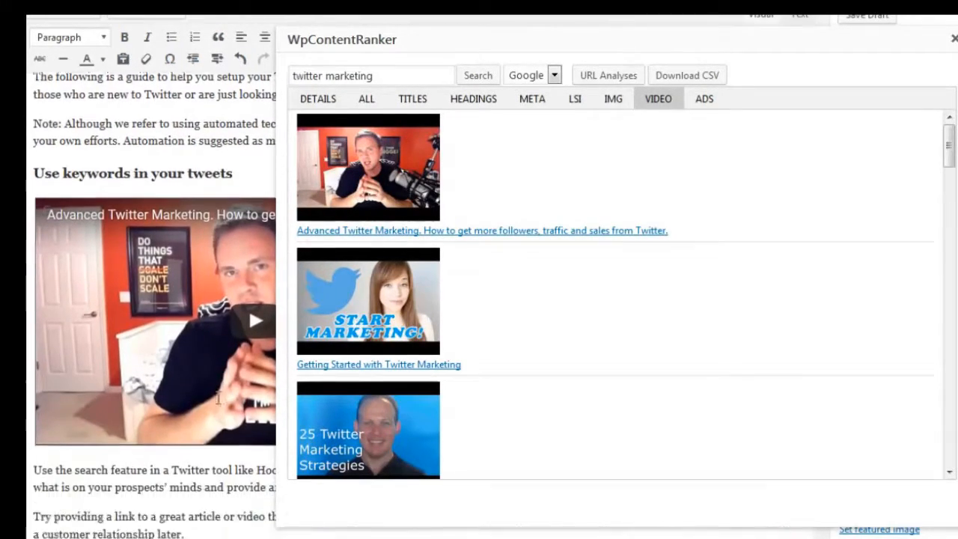
{"action": "scroll", "coordinate": [219, 404], "scroll_direction": "down", "scroll_amount": 3}
{"action": "scroll", "coordinate": [217, 404], "scroll_direction": "up", "scroll_amount": 3}
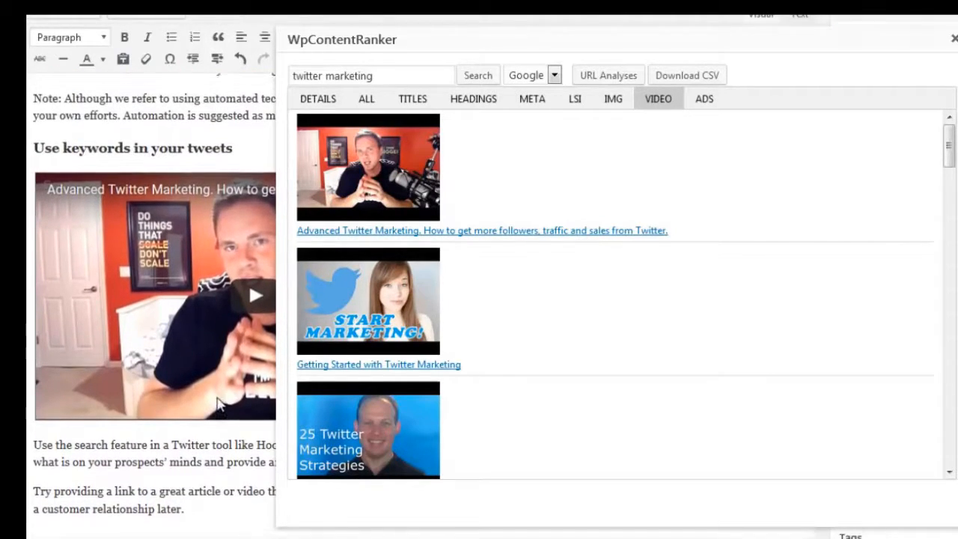
{"action": "scroll", "coordinate": [475, 302], "scroll_direction": "down", "scroll_amount": 2}
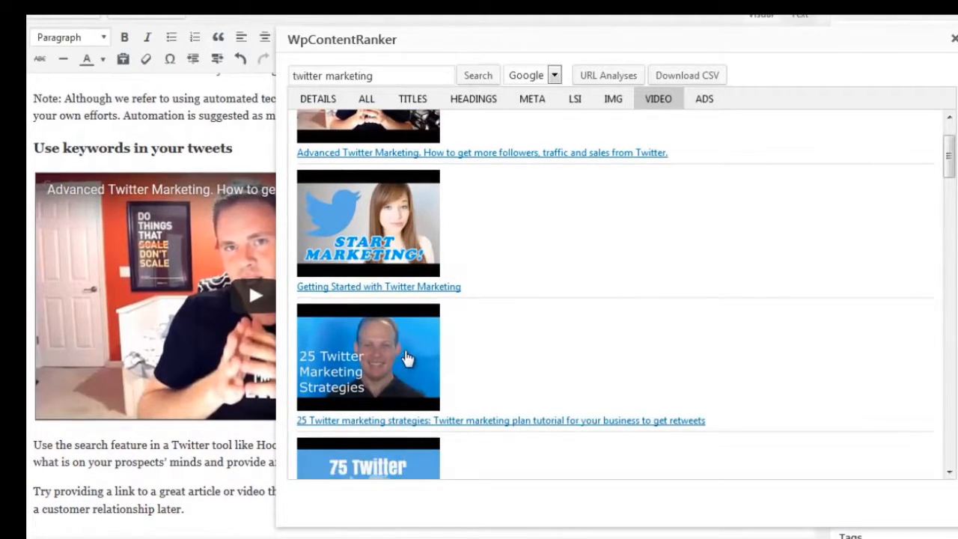
{"action": "scroll", "coordinate": [407, 362], "scroll_direction": "up", "scroll_amount": 2}
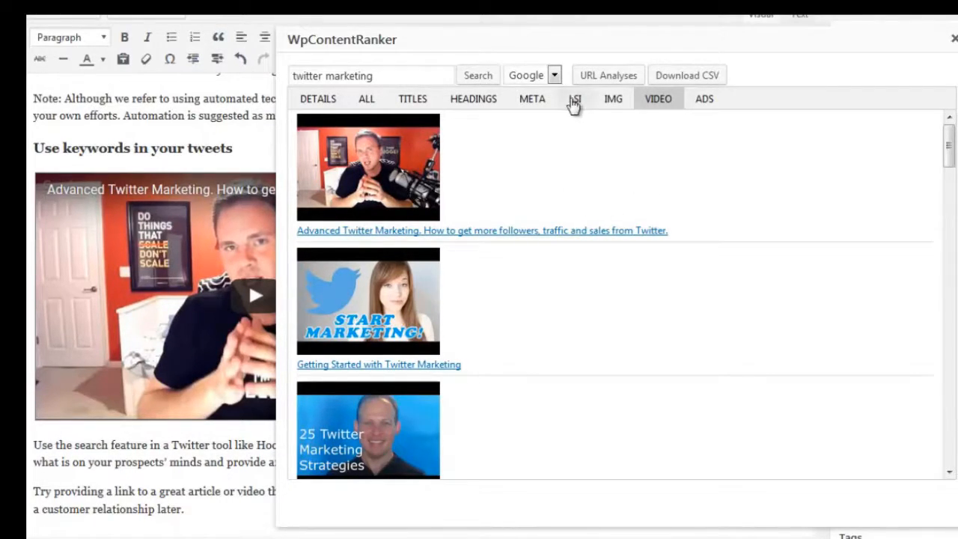
Step: Page back through the competitors' full texts, starting from the eighth ranking page, socialmediaexaminer.com/7-twitter-marketing-tips
{"action": "left_click", "coordinate": [574, 101]}
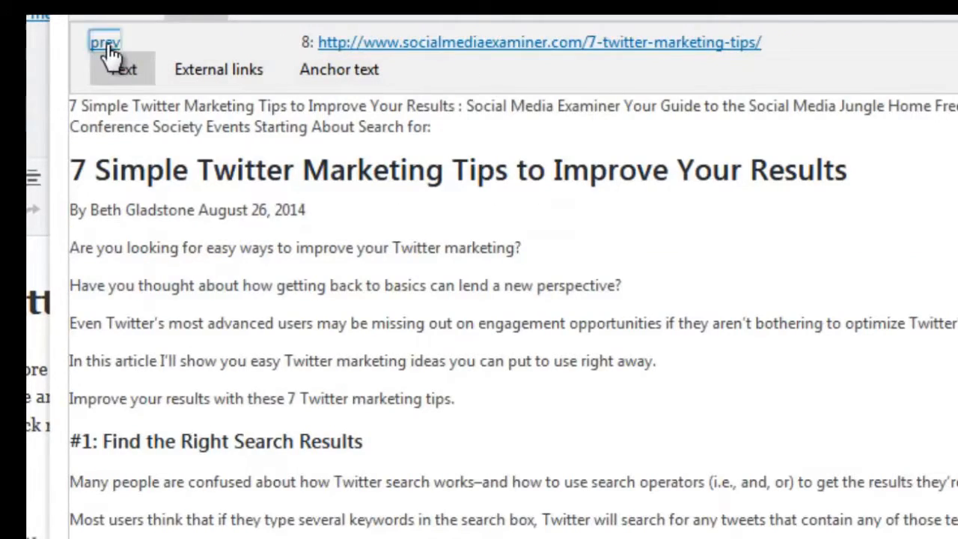
{"action": "left_click", "coordinate": [105, 44]}
{"action": "left_click", "coordinate": [108, 47]}
{"action": "left_click", "coordinate": [109, 46]}
Step: Examine the competitors' LSI terms as single keywords and as two-, three- and four-word phrases, returning to the single keywords
{"action": "left_click", "coordinate": [529, 16]}
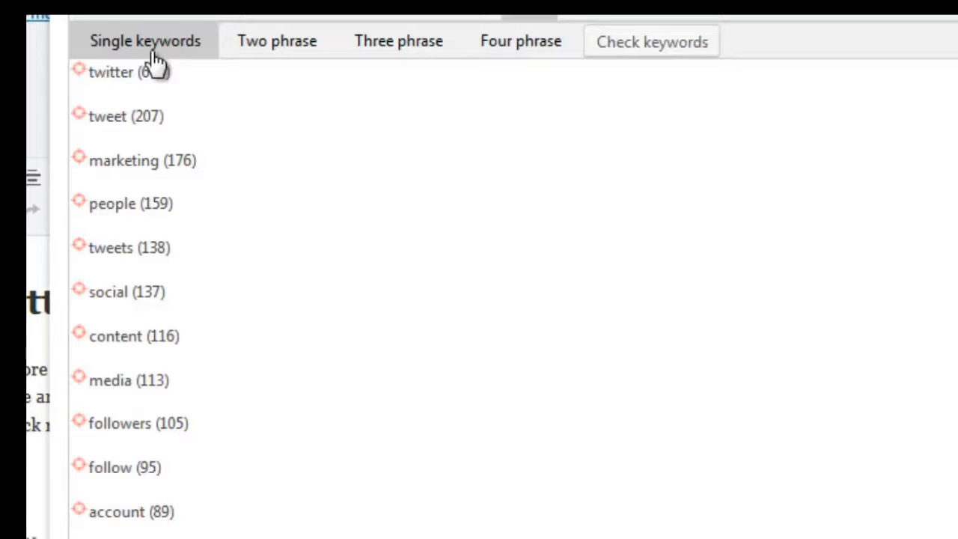
{"action": "left_click", "coordinate": [275, 62]}
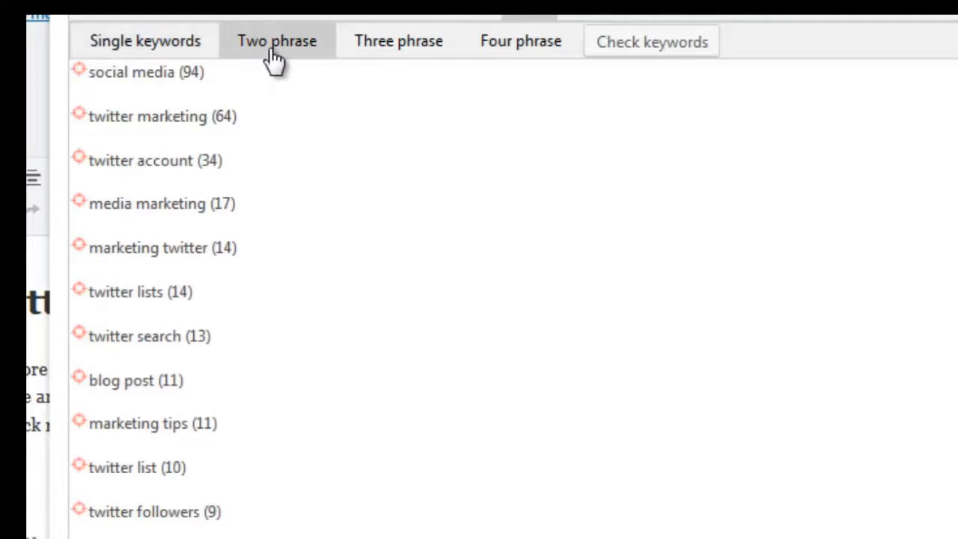
{"action": "left_click", "coordinate": [377, 57]}
{"action": "left_click", "coordinate": [523, 57]}
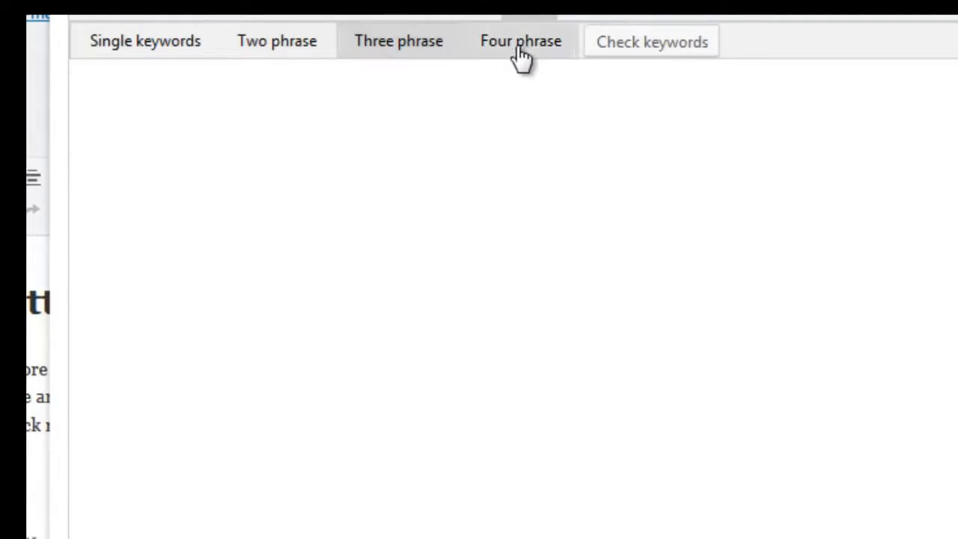
{"action": "left_click", "coordinate": [129, 46]}
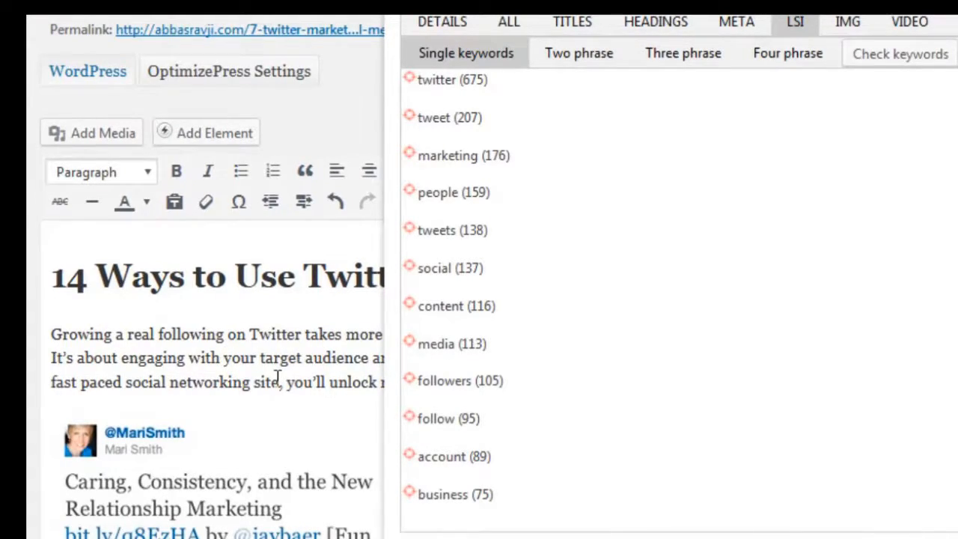
Step: Check which of the competitors' LSI keywords the post already uses, comparing the single keywords and two-word phrases with its content
{"action": "left_click", "coordinate": [947, 57]}
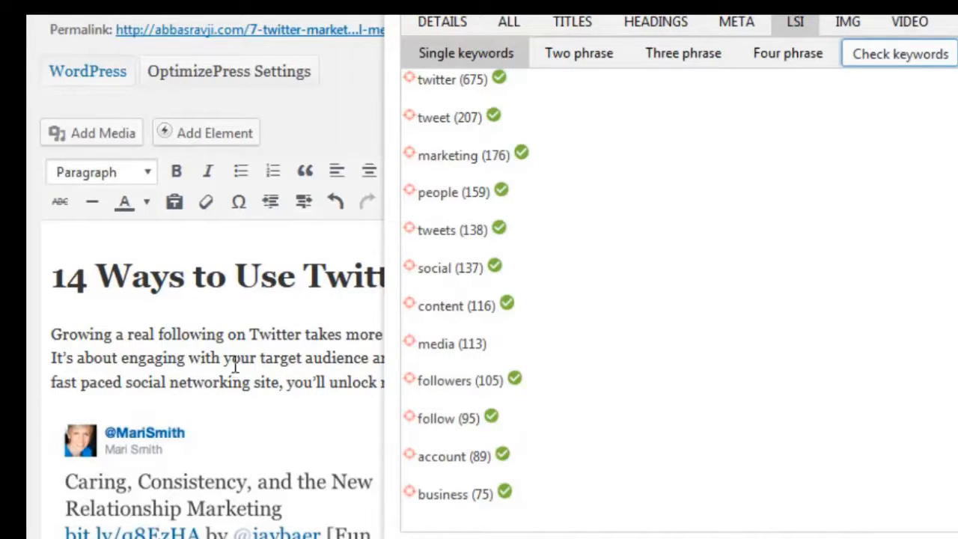
{"action": "scroll", "coordinate": [239, 370], "scroll_direction": "down", "scroll_amount": 9}
{"action": "scroll", "coordinate": [234, 373], "scroll_direction": "down", "scroll_amount": 5}
{"action": "scroll", "coordinate": [250, 417], "scroll_direction": "up", "scroll_amount": 9}
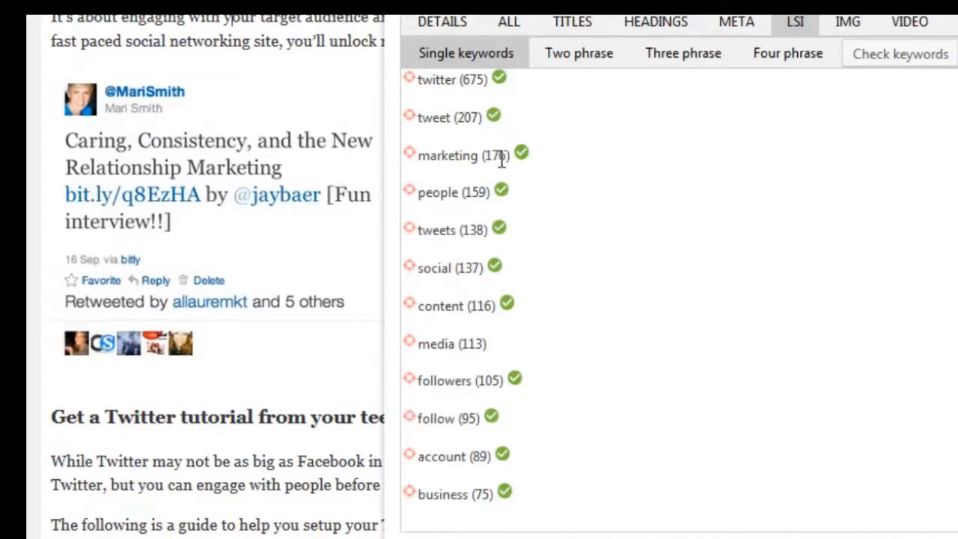
{"action": "left_click", "coordinate": [552, 57]}
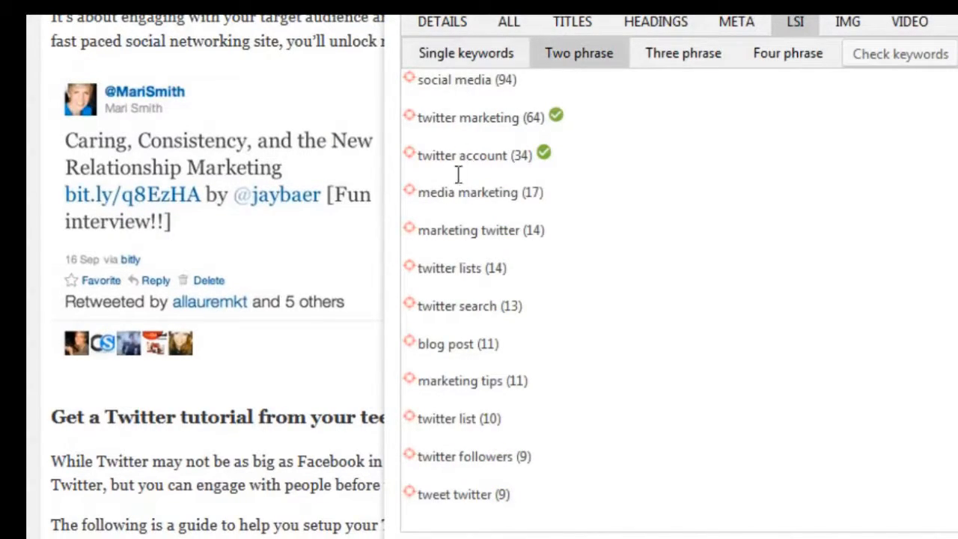
{"action": "scroll", "coordinate": [300, 349], "scroll_direction": "down", "scroll_amount": 10}
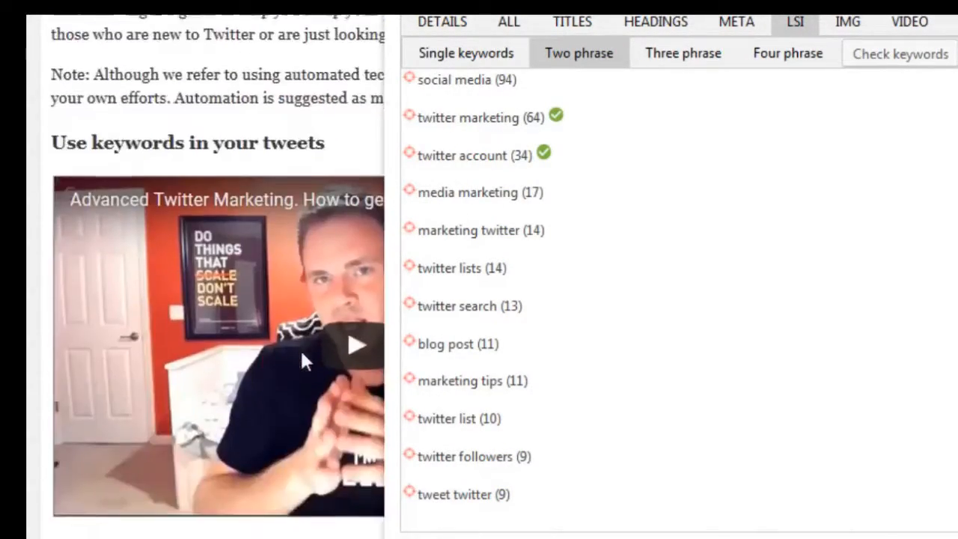
Step: Add "social media media marketing" to the end of the post's last paragraph and recheck the two-word LSI phrases against the content
{"action": "scroll", "coordinate": [301, 351], "scroll_direction": "up", "scroll_amount": 3}
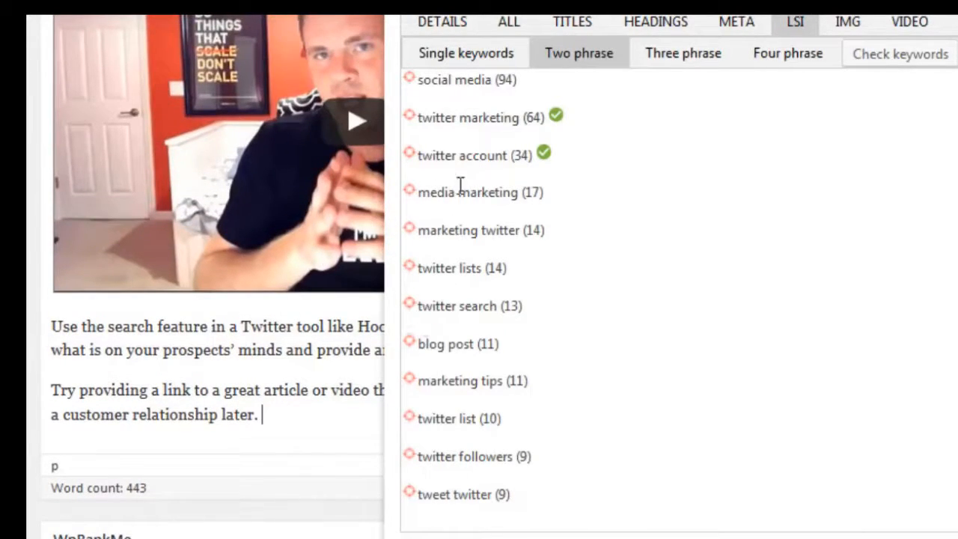
{"action": "left_click", "coordinate": [280, 416]}
{"action": "type", "text": "social media"}
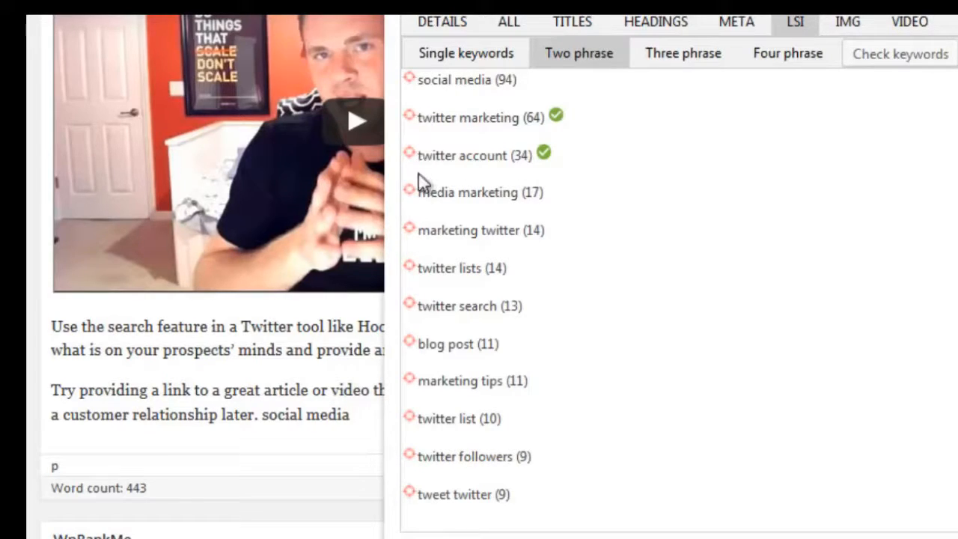
{"action": "left_click", "coordinate": [363, 417]}
{"action": "type", "text": "med"}
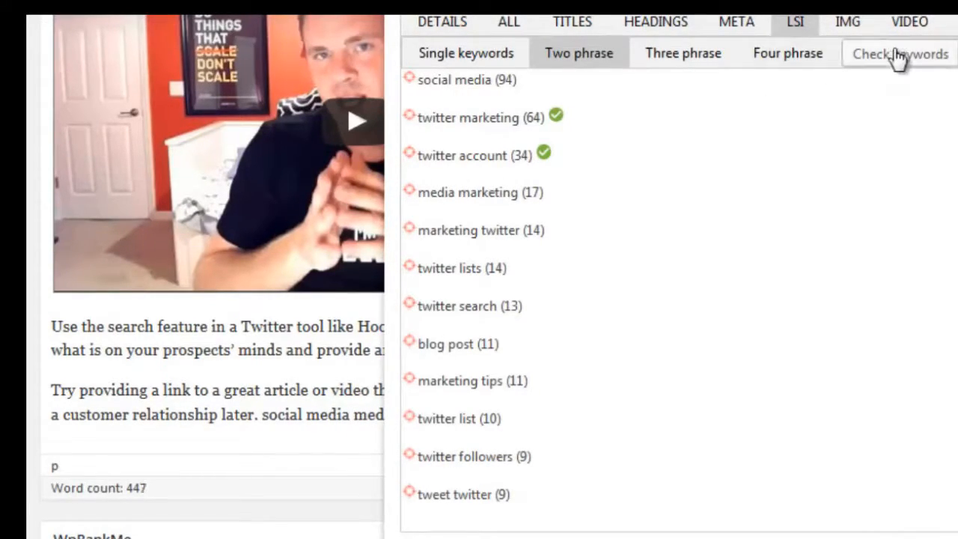
{"action": "left_click", "coordinate": [895, 57]}
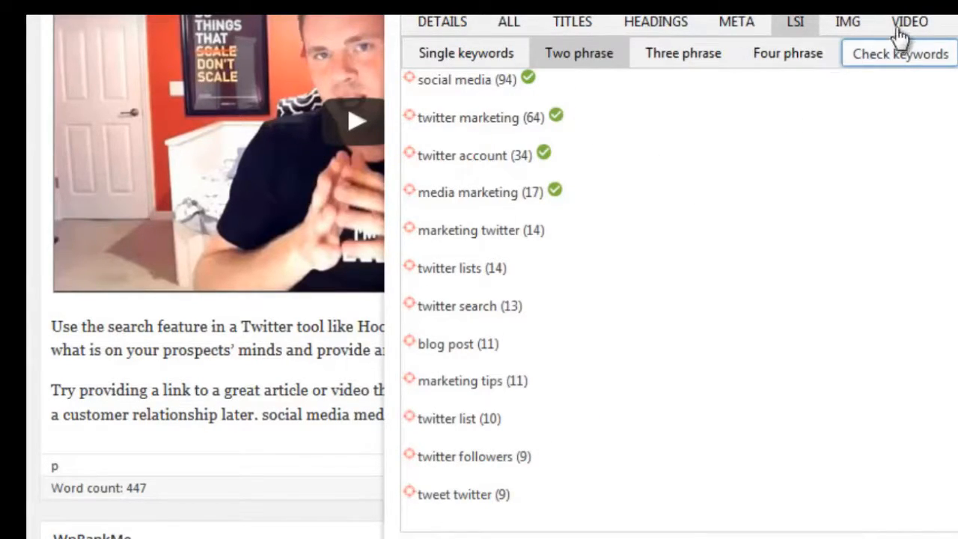
Step: View WpContentRanker's ads results and its URL analysis form, closing the form without entering any URLs
{"action": "left_click", "coordinate": [940, 27]}
{"action": "left_click", "coordinate": [956, 30]}
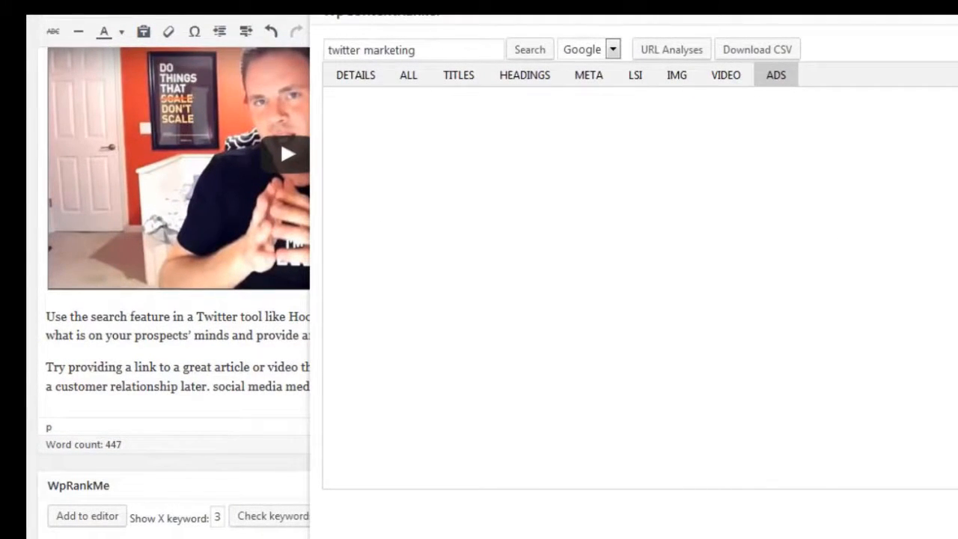
{"action": "left_click", "coordinate": [673, 50]}
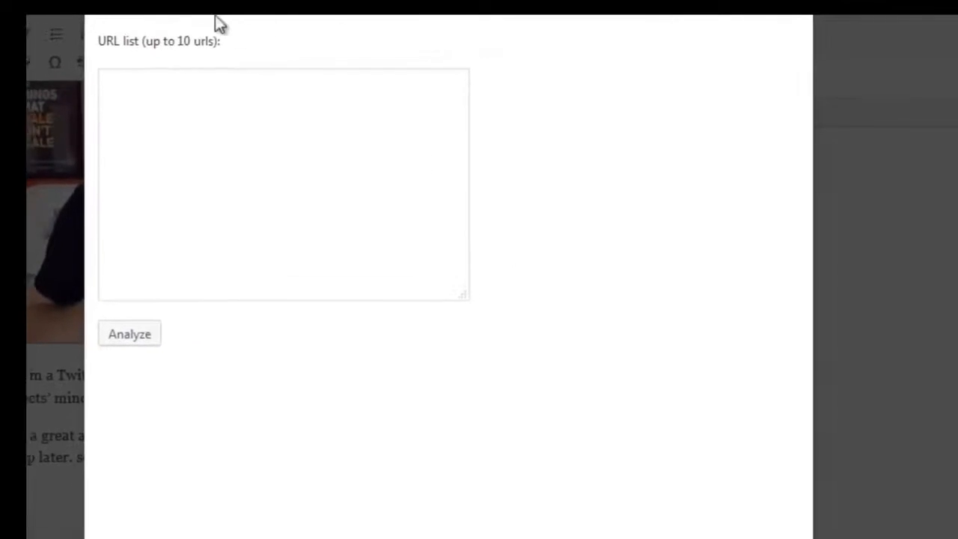
{"action": "left_click", "coordinate": [233, 99]}
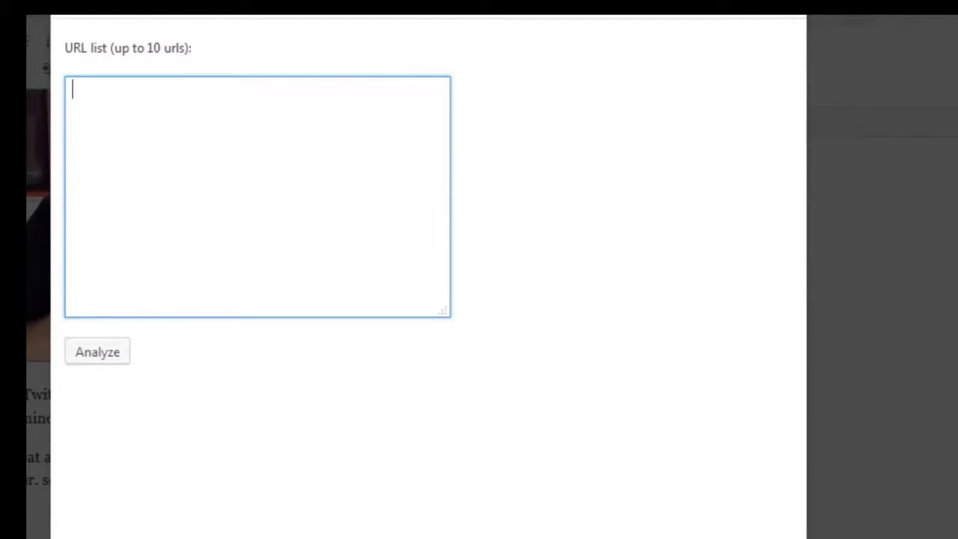
{"action": "left_click", "coordinate": [794, 15]}
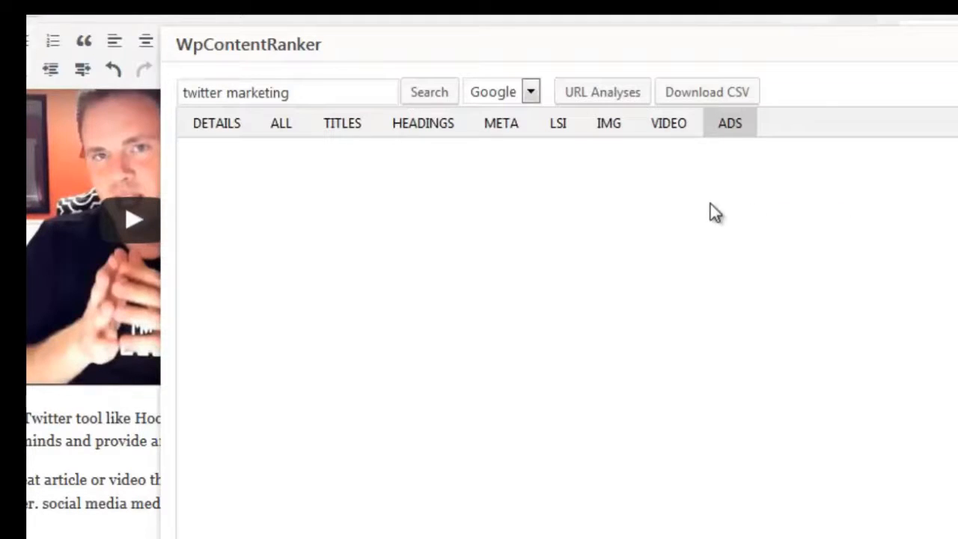
Step: Export the WpContentRanker analysis as a CSV, open it in Microsoft Excel and look through its rows
{"action": "left_click", "coordinate": [696, 110]}
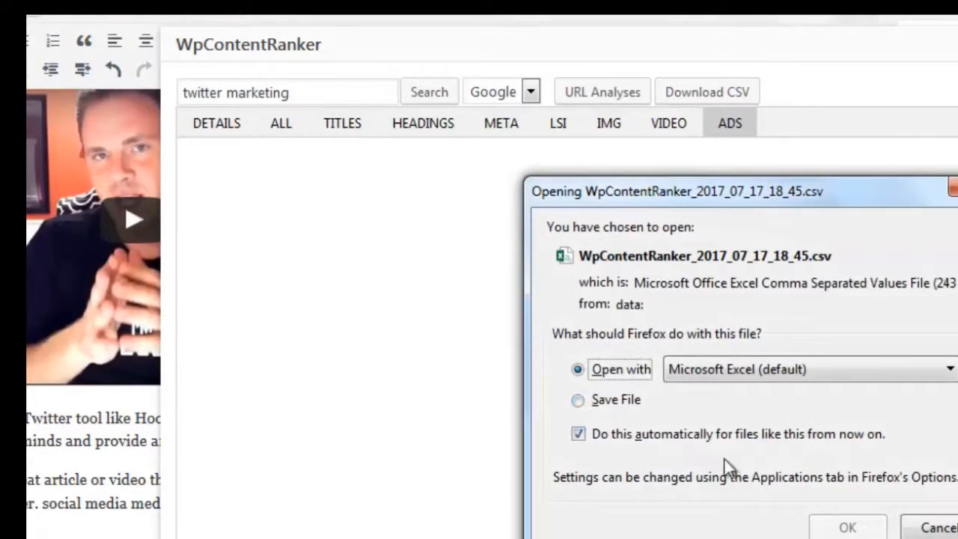
{"action": "left_click", "coordinate": [845, 526]}
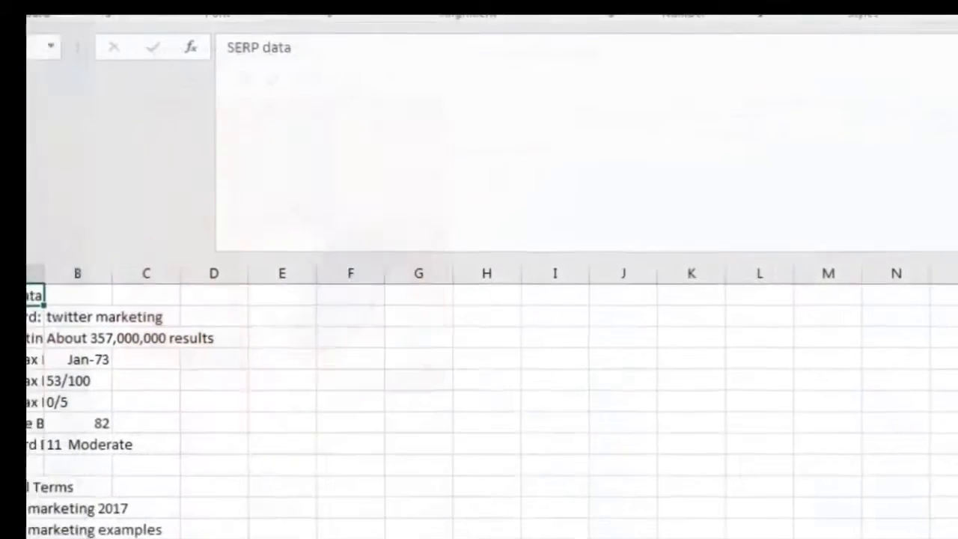
{"action": "left_click", "coordinate": [136, 398]}
{"action": "scroll", "coordinate": [171, 487], "scroll_direction": "down", "scroll_amount": 9}
{"action": "scroll", "coordinate": [181, 513], "scroll_direction": "up", "scroll_amount": 1}
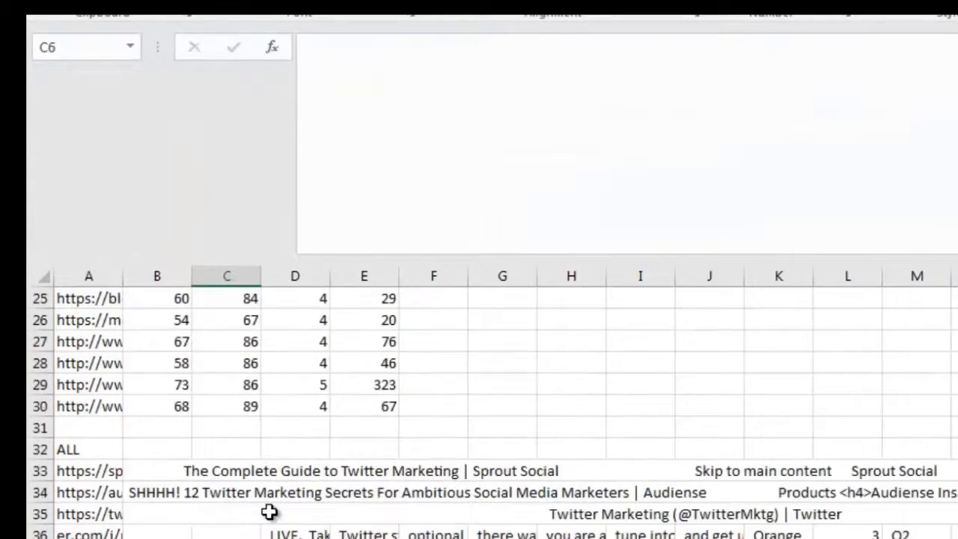
{"action": "scroll", "coordinate": [270, 513], "scroll_direction": "up", "scroll_amount": 8}
Step: Widen column A to fit its contents, read the related terms and ranking URLs, and close the CSV without saving
{"action": "double_click", "coordinate": [124, 274]}
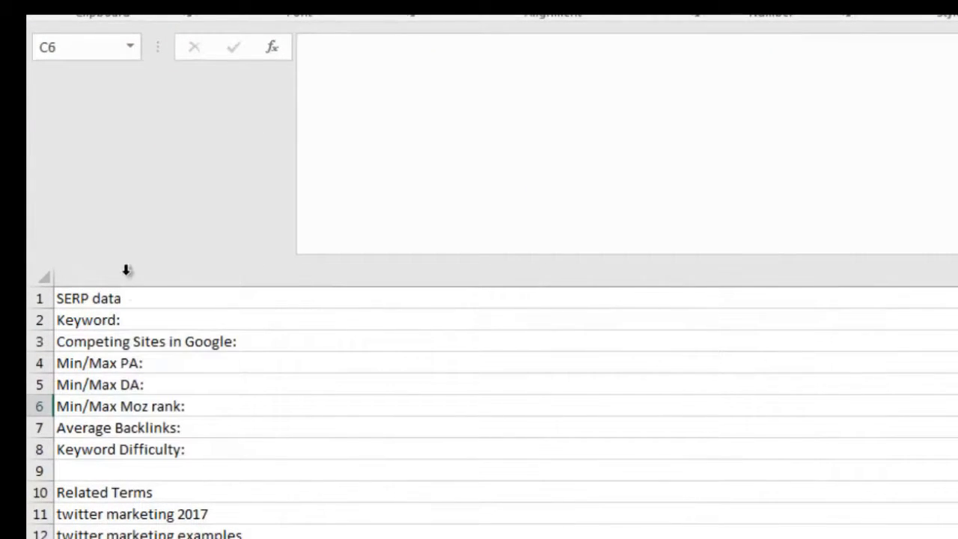
{"action": "scroll", "coordinate": [292, 535], "scroll_direction": "down", "scroll_amount": 10}
{"action": "scroll", "coordinate": [292, 534], "scroll_direction": "up", "scroll_amount": 6}
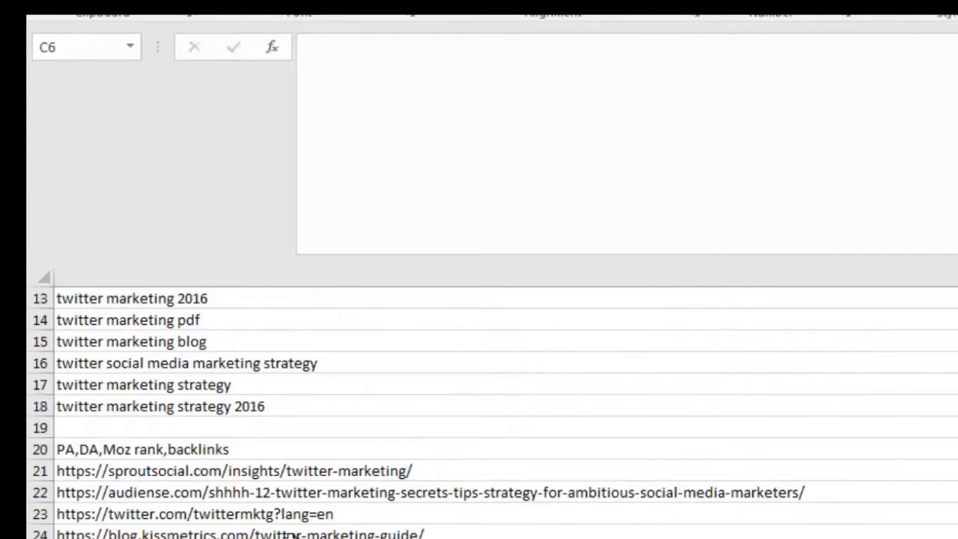
{"action": "key", "text": "alt+F4"}
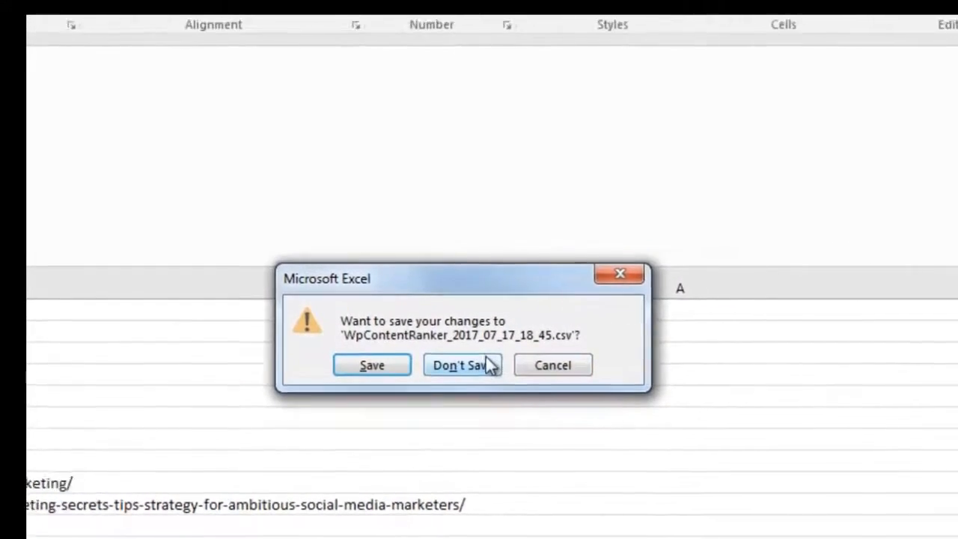
{"action": "left_click", "coordinate": [503, 367]}
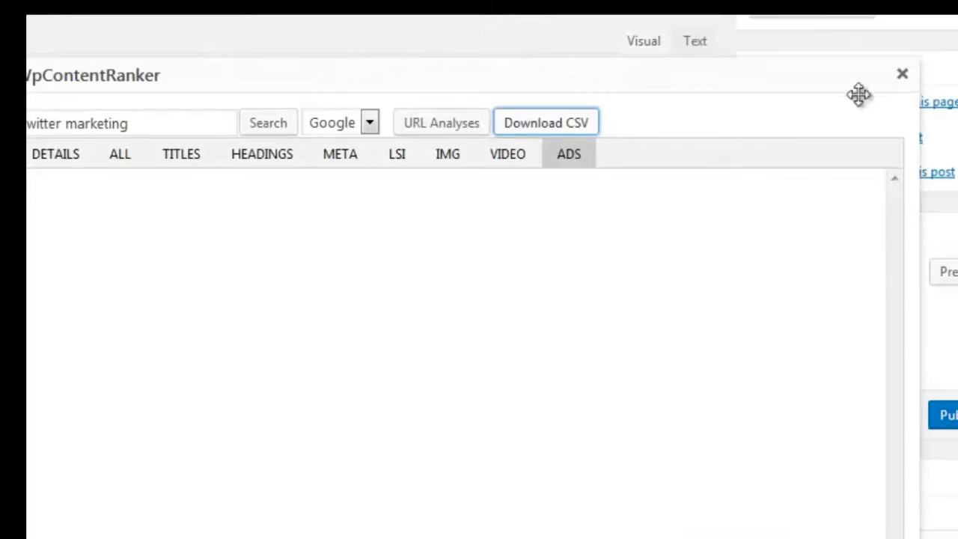
Step: Close the analysis and spin the text from the "8 steps to incorporate Twitter" heading through the "Use keywords in your tweets" heading
{"action": "left_click", "coordinate": [903, 73]}
{"action": "scroll", "coordinate": [145, 525], "scroll_direction": "up", "scroll_amount": 5}
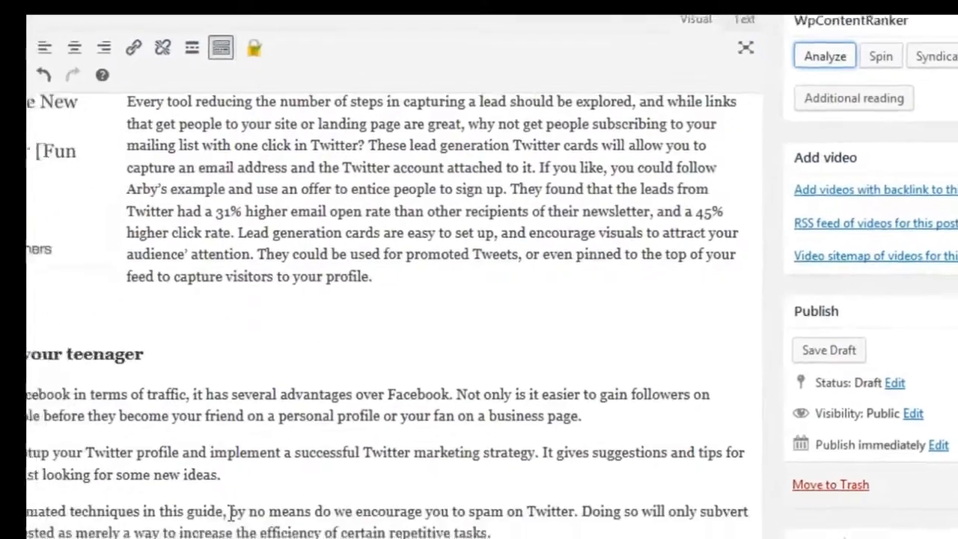
{"action": "scroll", "coordinate": [232, 512], "scroll_direction": "up", "scroll_amount": 3}
{"action": "scroll", "coordinate": [364, 426], "scroll_direction": "down", "scroll_amount": 3}
{"action": "left_click_drag", "start_coordinate": [280, 437], "coordinate": [327, 172]}
{"action": "scroll", "coordinate": [376, 238], "scroll_direction": "up", "scroll_amount": 3}
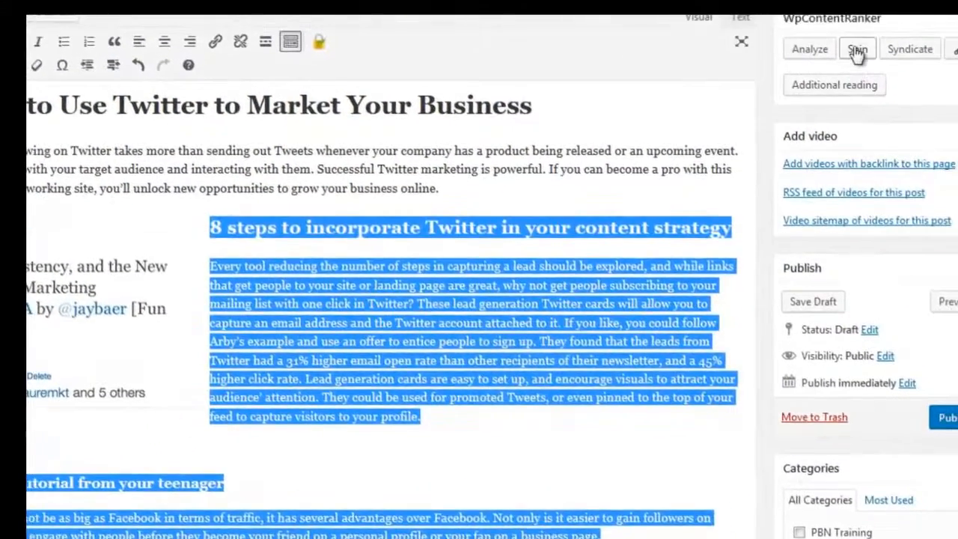
{"action": "left_click", "coordinate": [904, 32]}
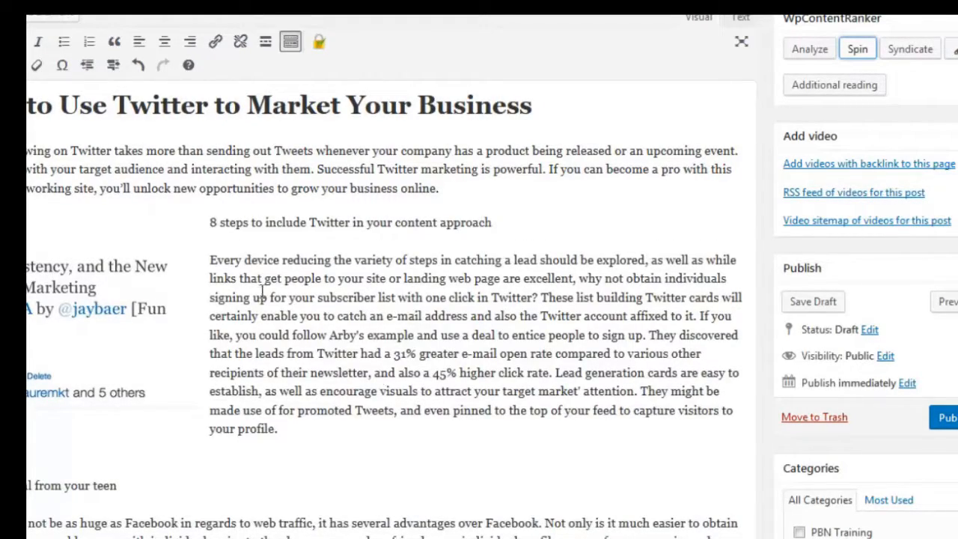
Step: Spin the opening heading on using Twitter to market your business together with its introductory paragraph, and review the rewritten text
{"action": "left_click_drag", "start_coordinate": [449, 188], "coordinate": [27, 105]}
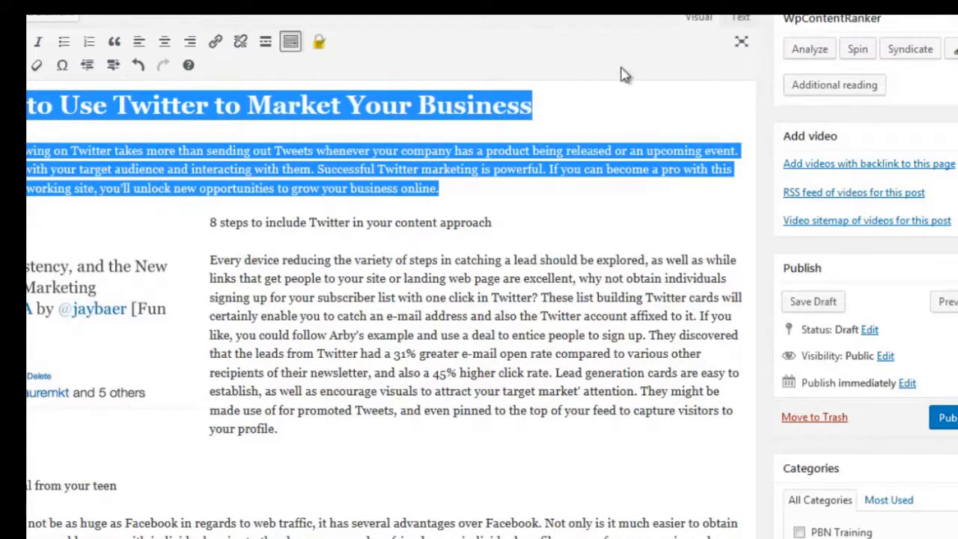
{"action": "left_click", "coordinate": [858, 50]}
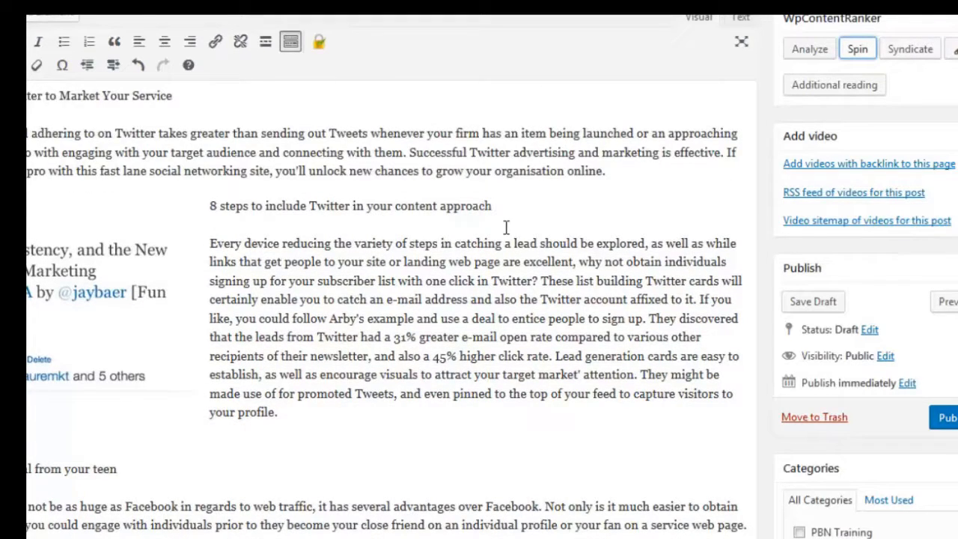
{"action": "scroll", "coordinate": [493, 231], "scroll_direction": "down", "scroll_amount": 5}
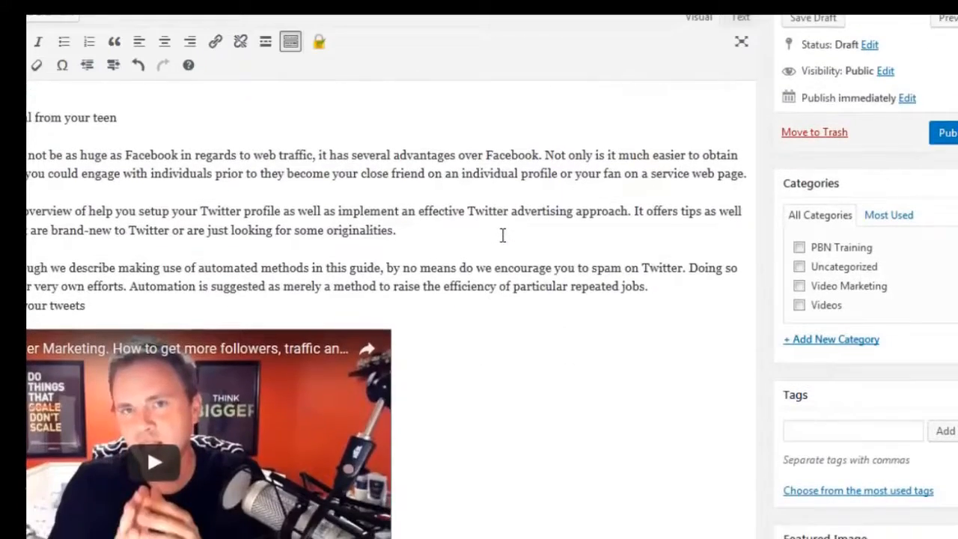
{"action": "scroll", "coordinate": [235, 302], "scroll_direction": "up", "scroll_amount": 2}
{"action": "scroll", "coordinate": [235, 302], "scroll_direction": "up", "scroll_amount": 3}
Step: Spin the two closing paragraphs below the embedded video, from the HootSuite search text through "social media media marketing"
{"action": "scroll", "coordinate": [234, 305], "scroll_direction": "down", "scroll_amount": 5}
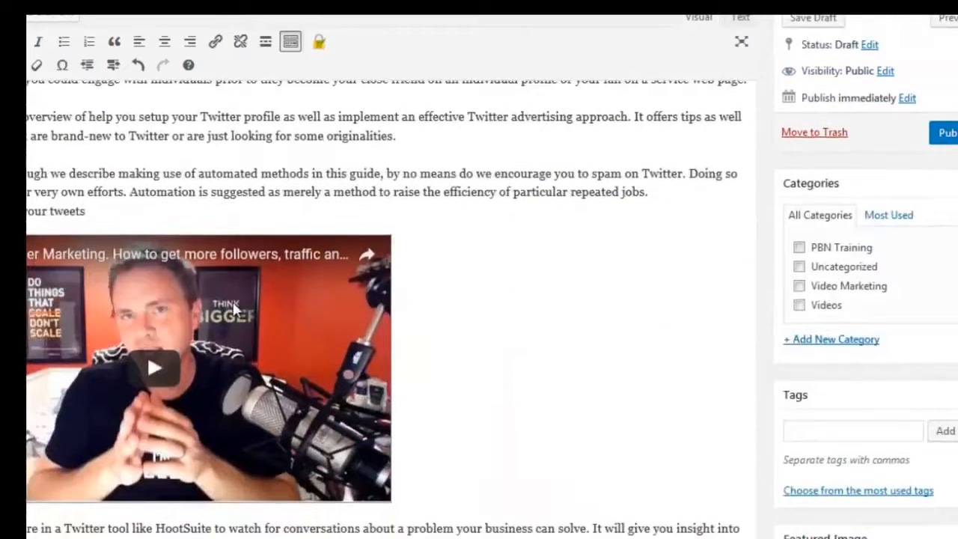
{"action": "scroll", "coordinate": [235, 307], "scroll_direction": "down", "scroll_amount": 3}
{"action": "left_click_drag", "start_coordinate": [249, 330], "coordinate": [27, 261]}
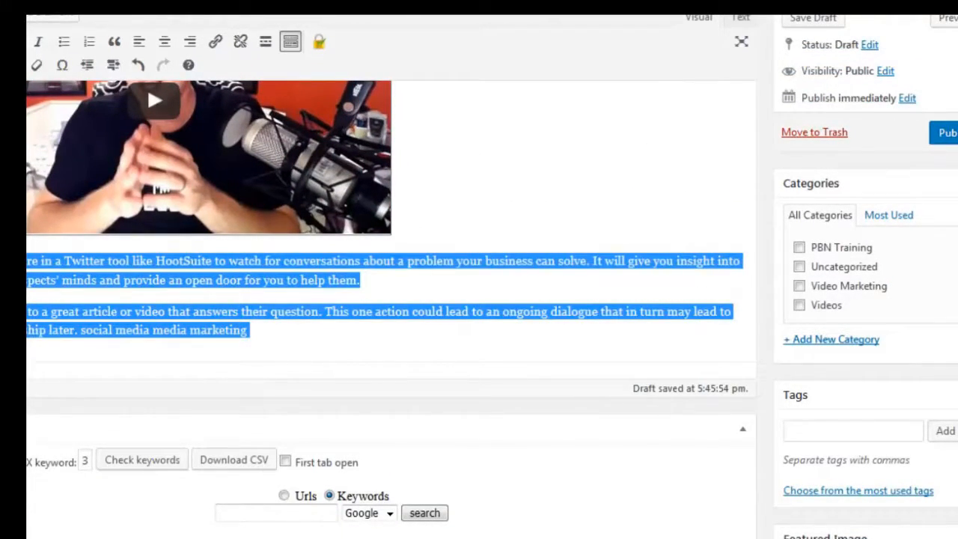
{"action": "scroll", "coordinate": [787, 295], "scroll_direction": "up", "scroll_amount": 4}
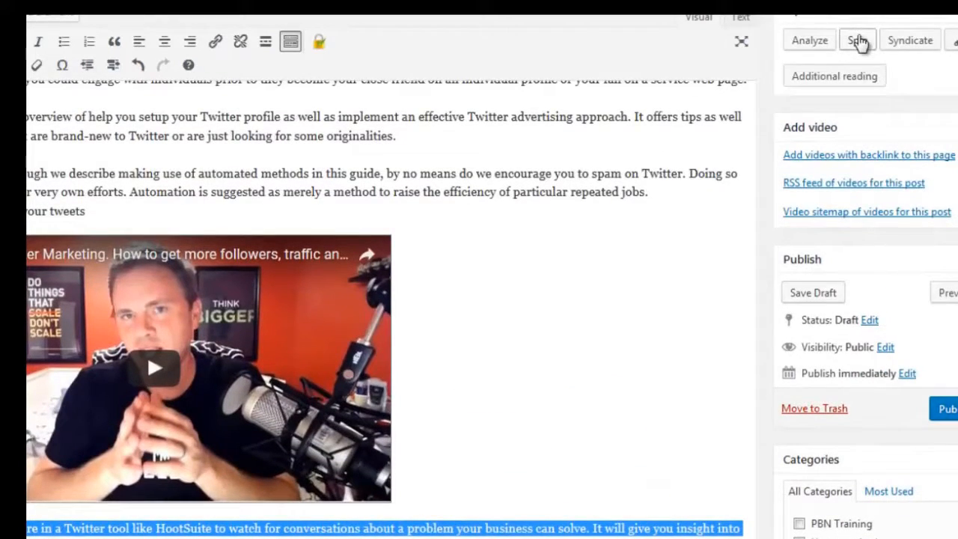
{"action": "left_click", "coordinate": [858, 41]}
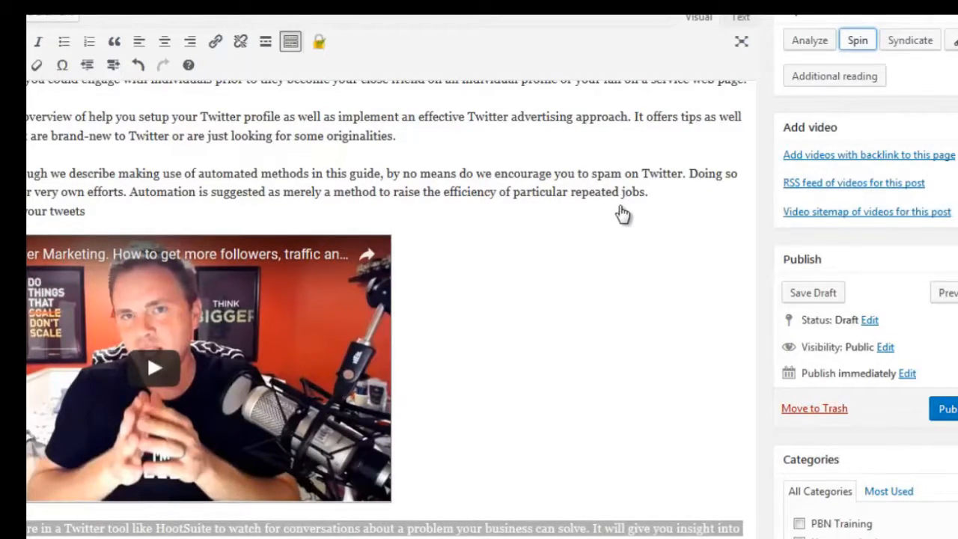
{"action": "scroll", "coordinate": [622, 214], "scroll_direction": "down", "scroll_amount": 1}
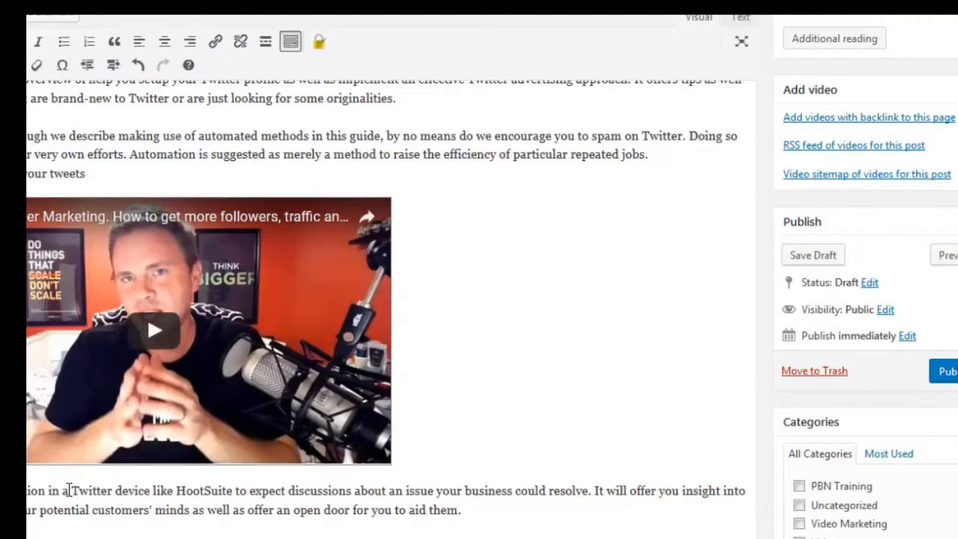
Step: Show the post's HTML source and move the closing </h1> tag to the end of "14 Ways to Use Twitter to Market Your Service"
{"action": "scroll", "coordinate": [68, 491], "scroll_direction": "up", "scroll_amount": 10}
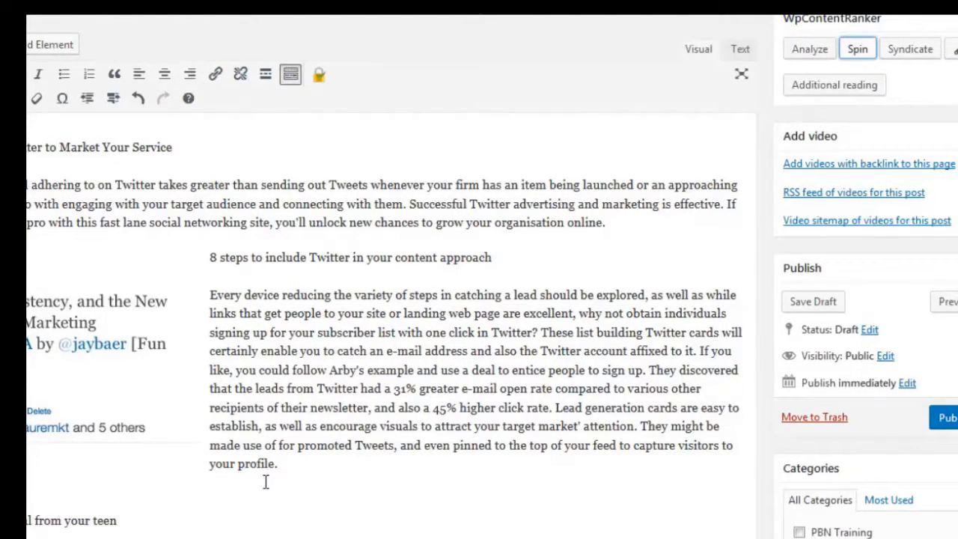
{"action": "scroll", "coordinate": [266, 483], "scroll_direction": "up", "scroll_amount": 2}
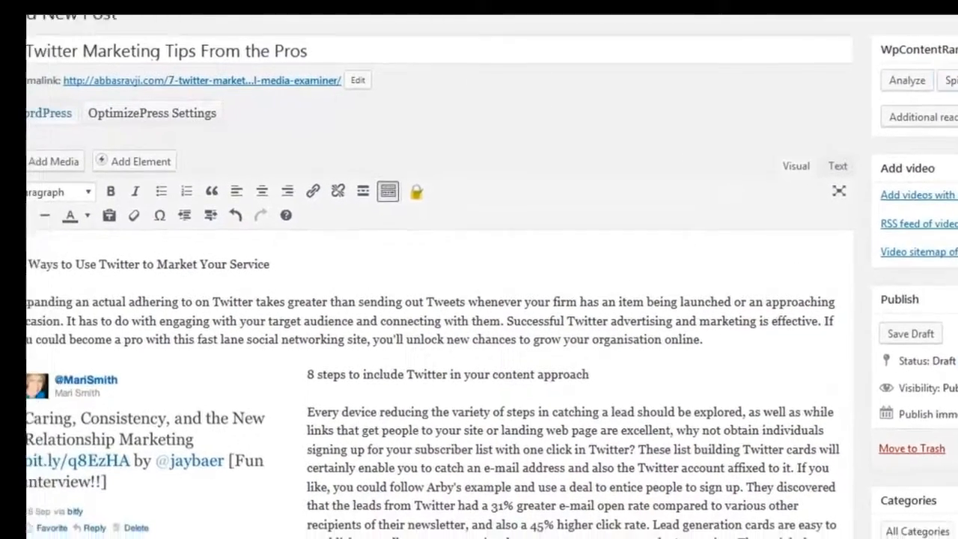
{"action": "left_click_drag", "start_coordinate": [37, 253], "coordinate": [300, 255]}
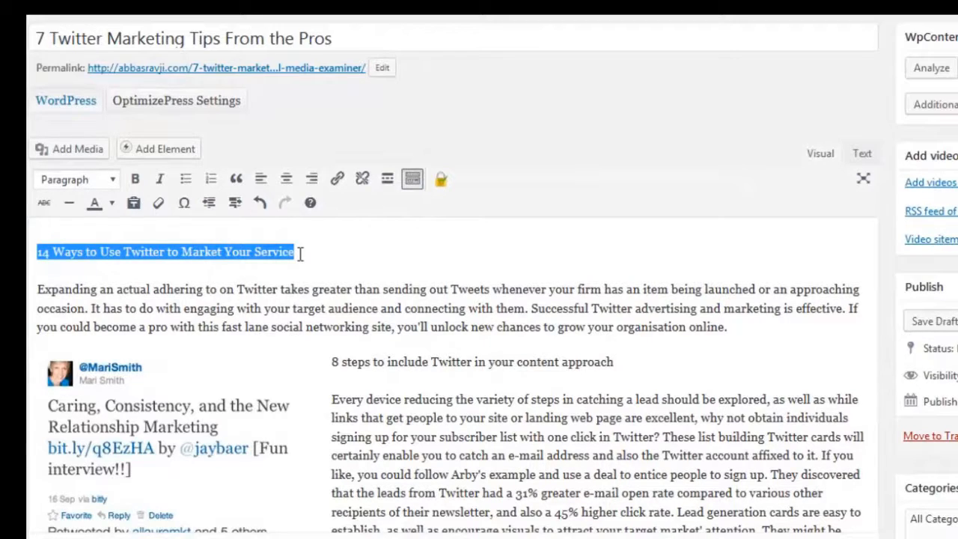
{"action": "left_click", "coordinate": [862, 154]}
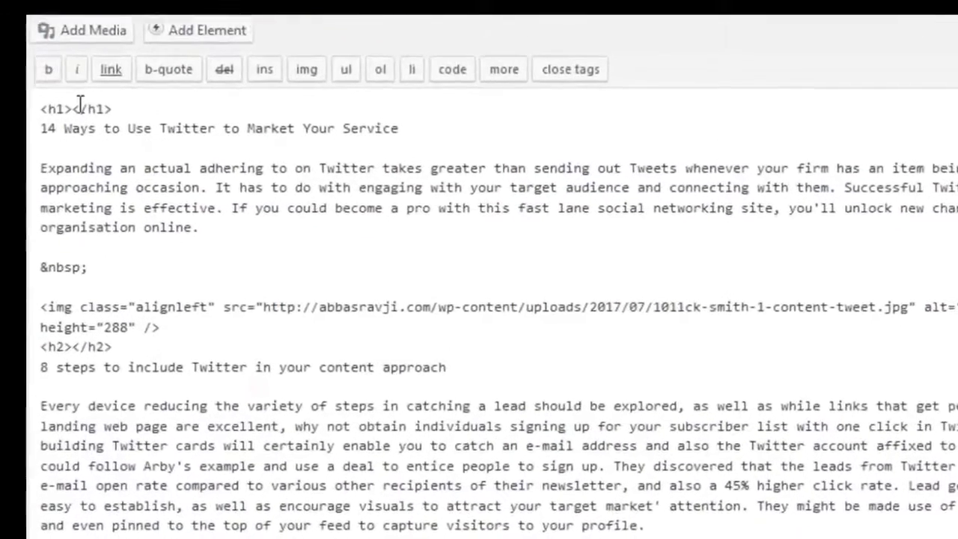
{"action": "left_click_drag", "start_coordinate": [69, 209], "coordinate": [103, 208]}
{"action": "left_click", "coordinate": [103, 207]}
{"action": "left_click_drag", "start_coordinate": [139, 48], "coordinate": [82, 42]}
{"action": "key", "text": "ctrl+x"}
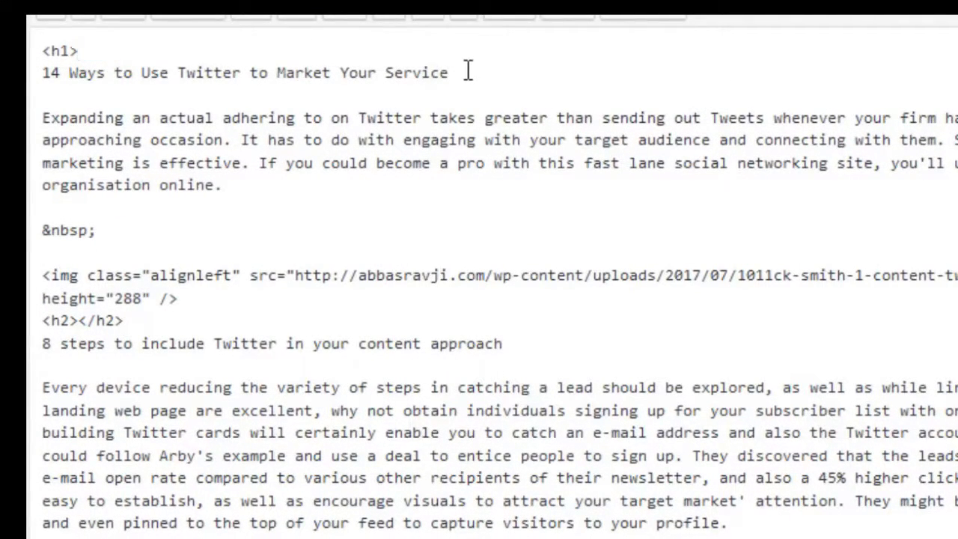
{"action": "key", "text": "ctrl+v"}
Step: Move the closing </h2> tag to the end of "8 steps to include Twitter in your content approach"
{"action": "left_click_drag", "start_coordinate": [127, 321], "coordinate": [79, 322]}
{"action": "key", "text": "ctrl+x"}
{"action": "key", "text": "ctrl+v"}
Step: Move the opening <h3> tag from above the video iframe to the front of "Usage keywords in your tweets"
{"action": "scroll", "coordinate": [514, 342], "scroll_direction": "down", "scroll_amount": 4}
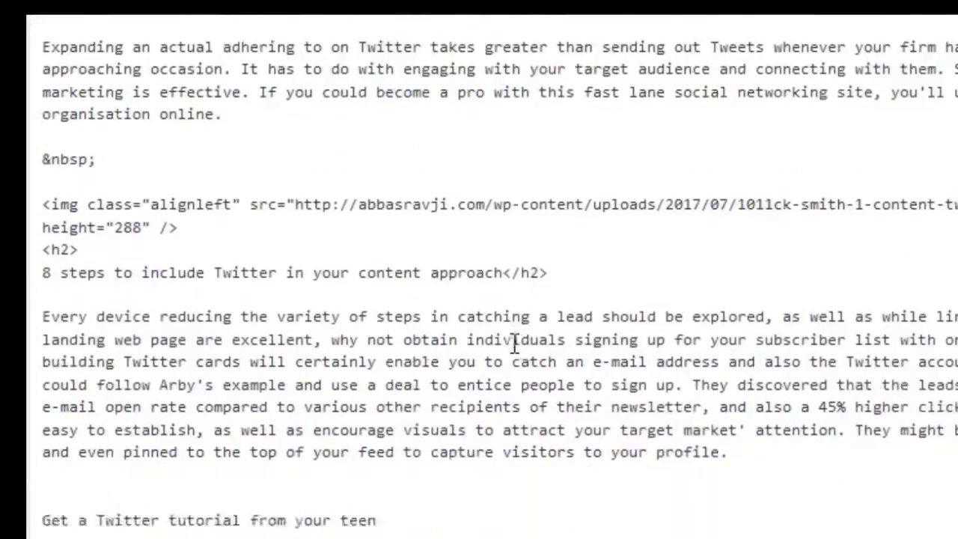
{"action": "scroll", "coordinate": [427, 343], "scroll_direction": "down", "scroll_amount": 4}
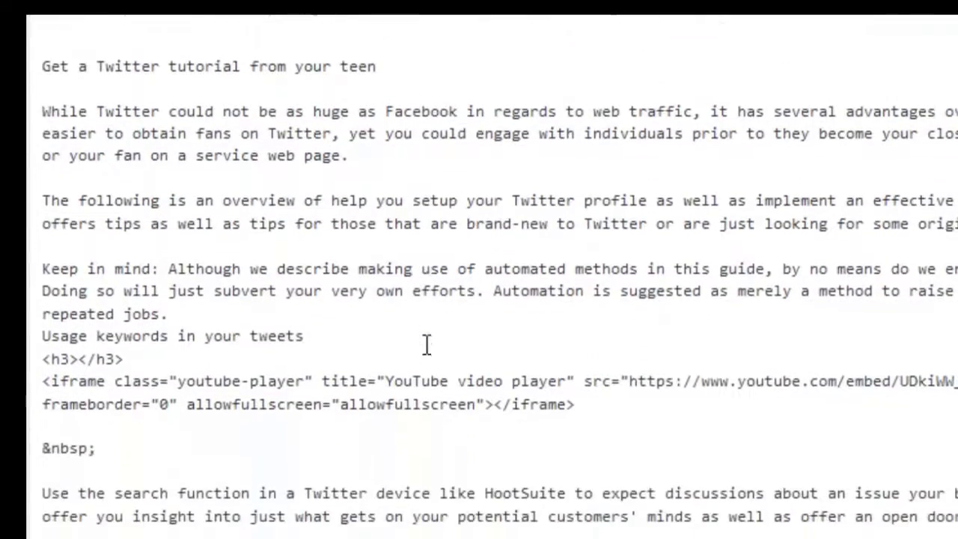
{"action": "left_click_drag", "start_coordinate": [125, 358], "coordinate": [33, 363]}
{"action": "left_click", "coordinate": [77, 361]}
{"action": "key", "text": "ctrl+x"}
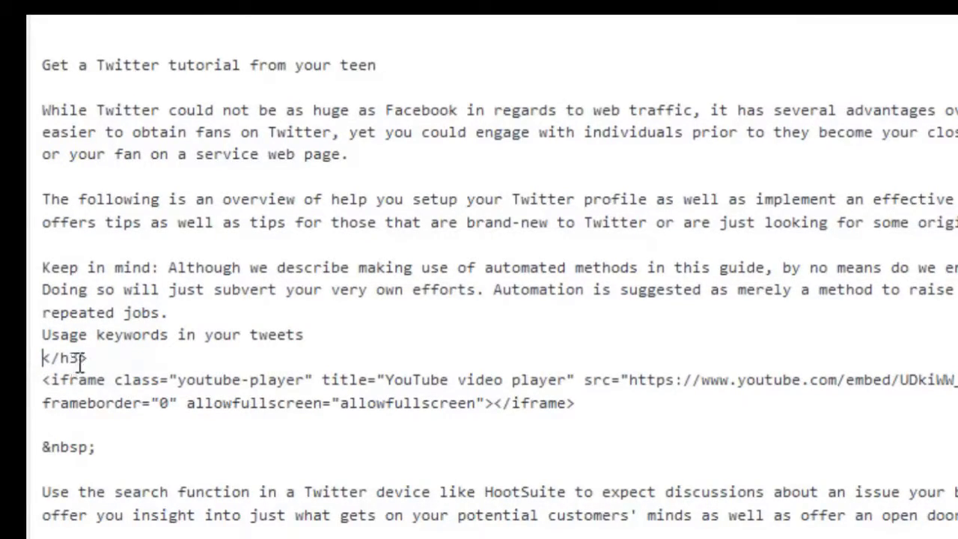
{"action": "left_click", "coordinate": [43, 334]}
{"action": "key", "text": "ctrl+v"}
{"action": "scroll", "coordinate": [292, 424], "scroll_direction": "down", "scroll_amount": 5}
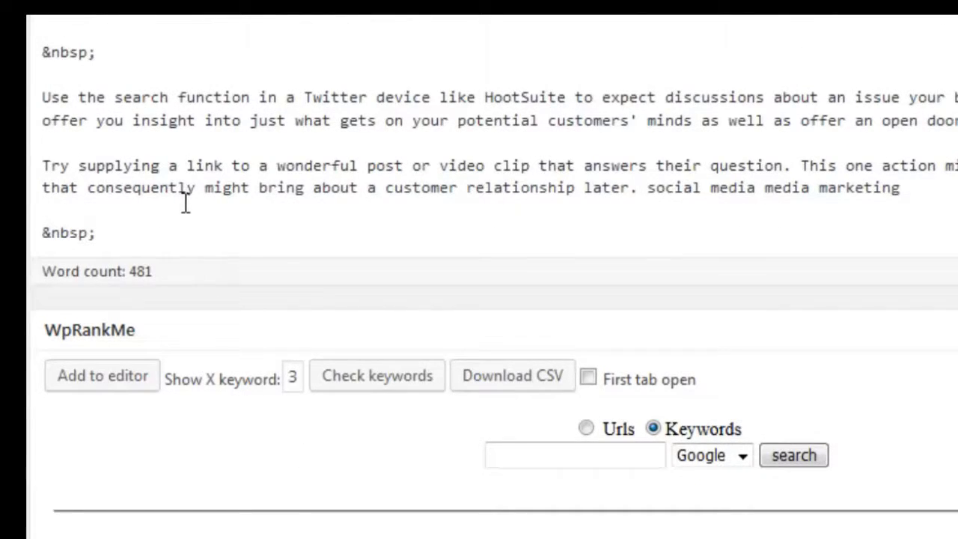
Step: Return to the visual view, check the restored headings and spun paragraphs around the embedded video, and publish the post
{"action": "scroll", "coordinate": [479, 225], "scroll_direction": "up", "scroll_amount": 1}
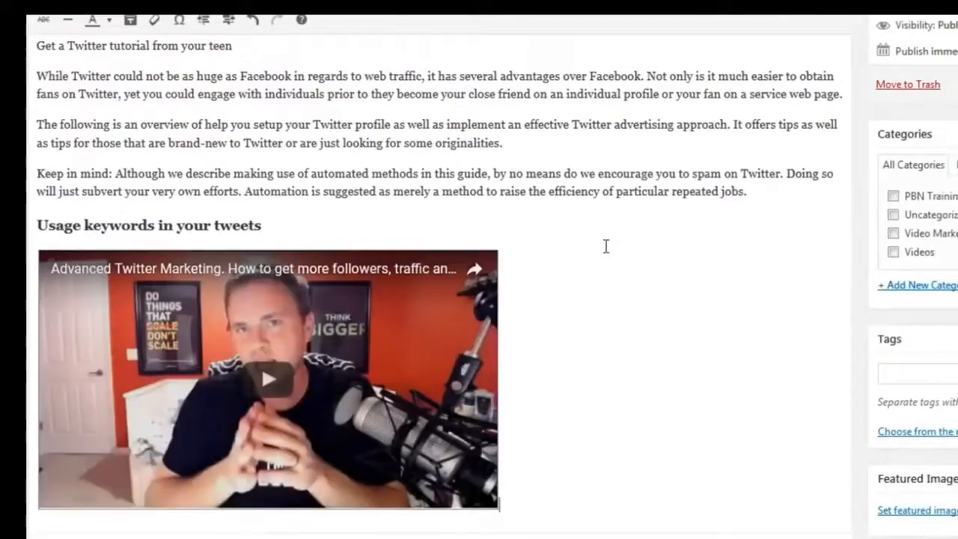
{"action": "scroll", "coordinate": [606, 247], "scroll_direction": "up", "scroll_amount": 3}
{"action": "scroll", "coordinate": [606, 246], "scroll_direction": "up", "scroll_amount": 5}
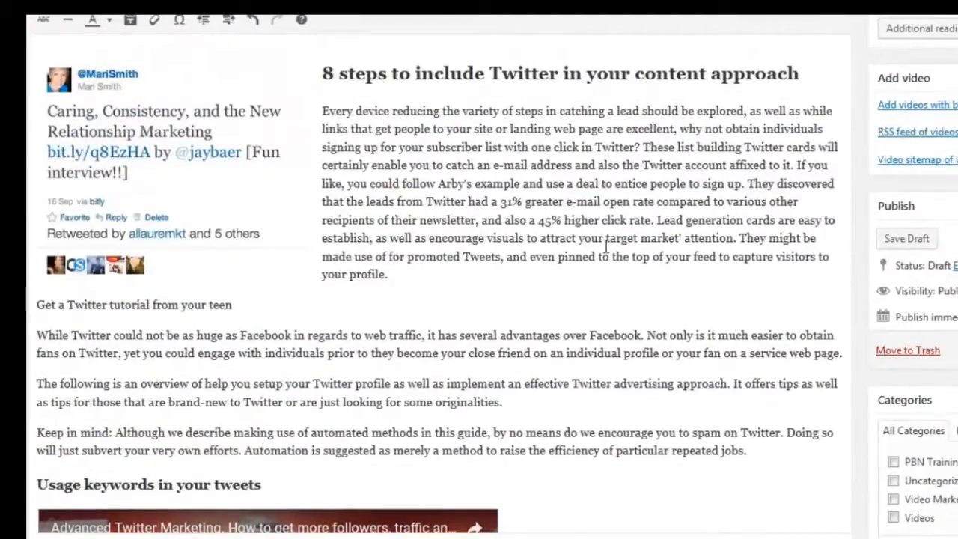
{"action": "scroll", "coordinate": [606, 247], "scroll_direction": "down", "scroll_amount": 10}
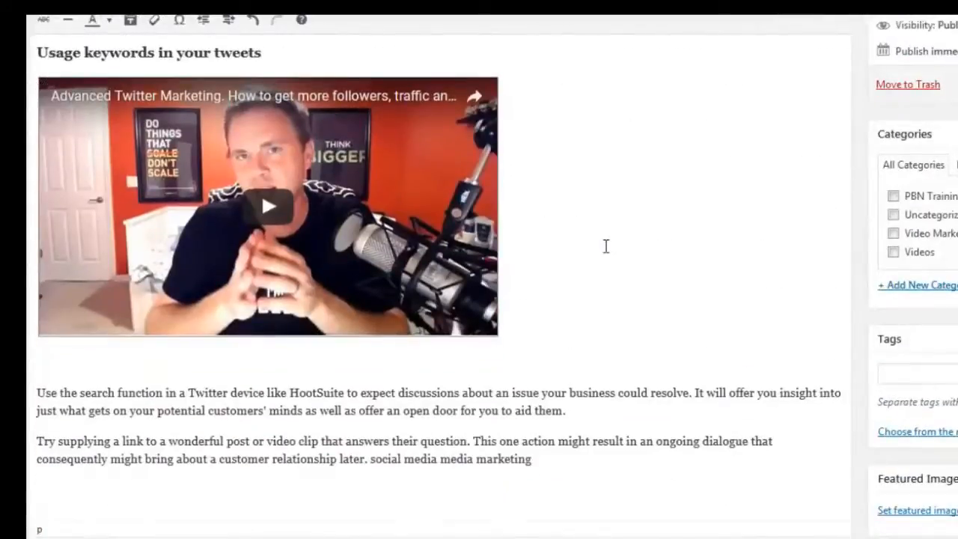
{"action": "scroll", "coordinate": [607, 247], "scroll_direction": "up", "scroll_amount": 5}
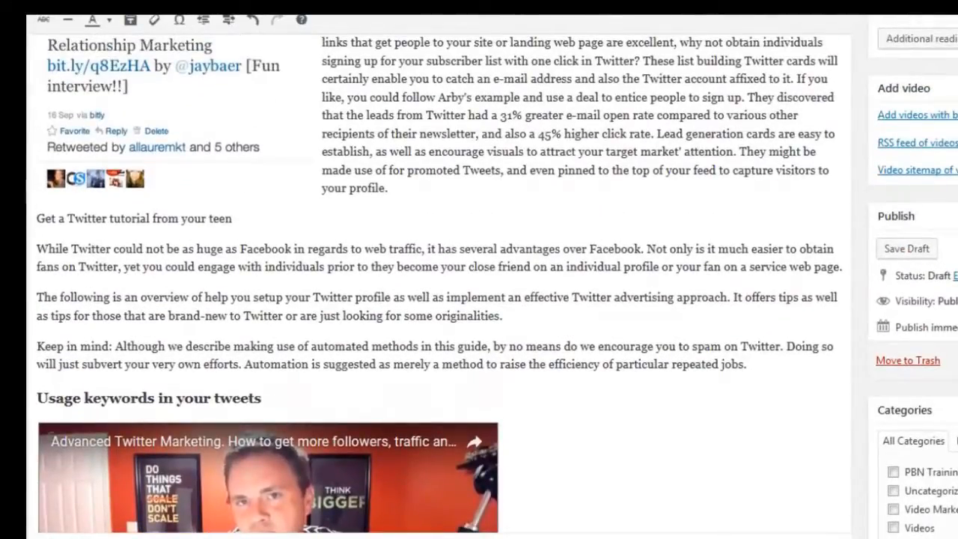
{"action": "scroll", "coordinate": [770, 456], "scroll_direction": "up", "scroll_amount": 6}
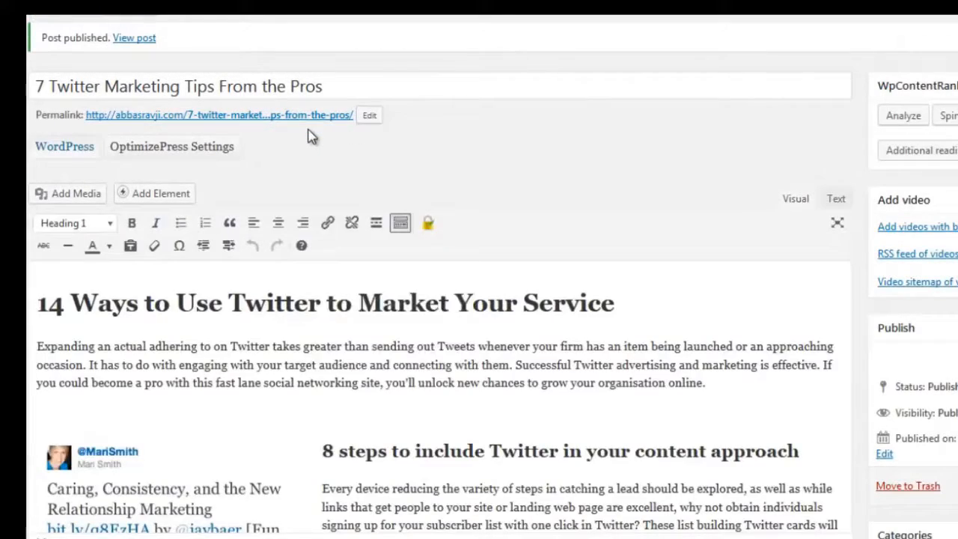
Step: Open the published post from its permalink, look through its content and copy its web address
{"action": "right_click", "coordinate": [310, 130]}
{"action": "key", "text": "Escape"}
{"action": "right_click", "coordinate": [318, 123]}
{"action": "key", "text": "Escape"}
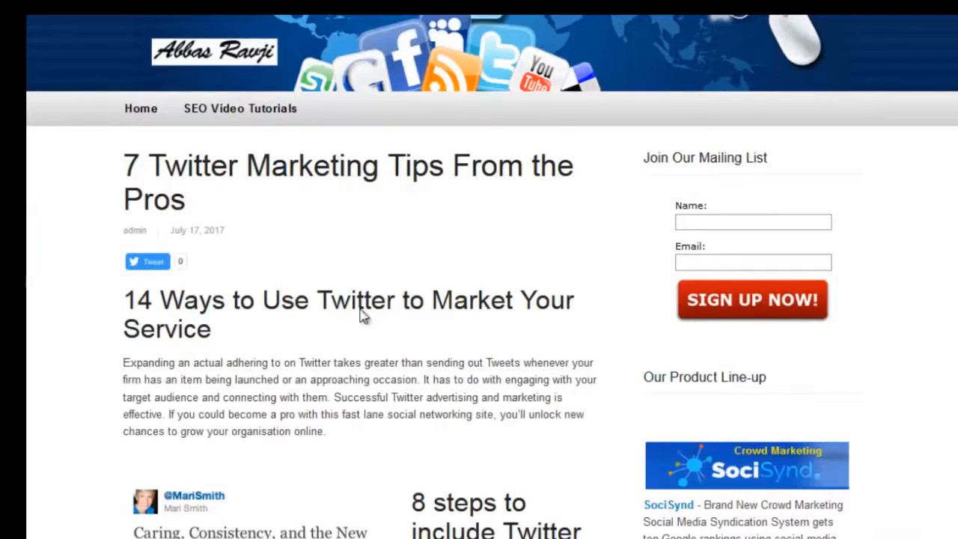
{"action": "scroll", "coordinate": [398, 396], "scroll_direction": "down", "scroll_amount": 4}
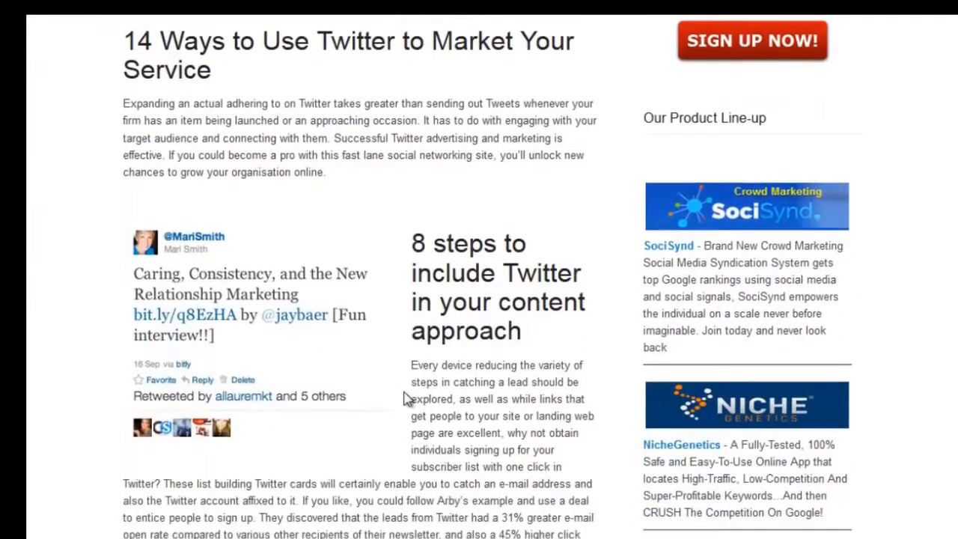
{"action": "scroll", "coordinate": [405, 399], "scroll_direction": "down", "scroll_amount": 10}
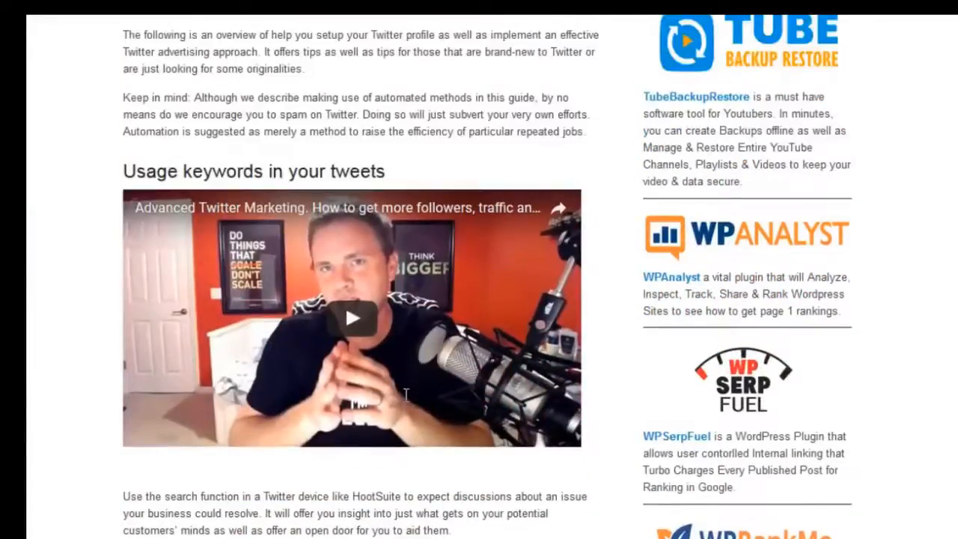
{"action": "scroll", "coordinate": [405, 394], "scroll_direction": "up", "scroll_amount": 10}
{"action": "right_click", "coordinate": [208, 4]}
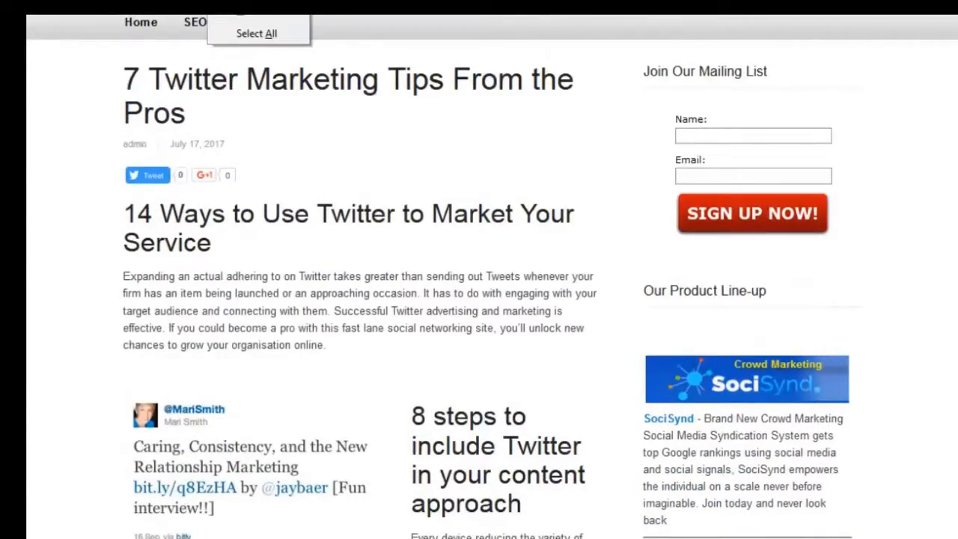
{"action": "left_click", "coordinate": [236, 4]}
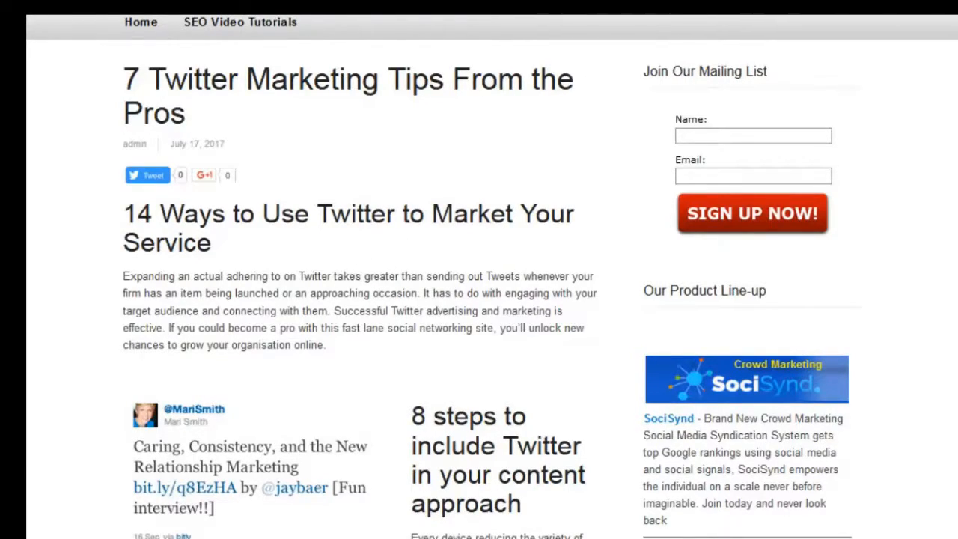
Step: Change the opening and closing tags around "14 Ways to Use Twitter to Market Your Service" to h3 in the HTML source and update the post
{"action": "left_click_drag", "start_coordinate": [137, 216], "coordinate": [197, 244]}
{"action": "left_click", "coordinate": [139, 118]}
{"action": "left_click_drag", "start_coordinate": [129, 78], "coordinate": [183, 113]}
{"action": "left_click", "coordinate": [183, 113]}
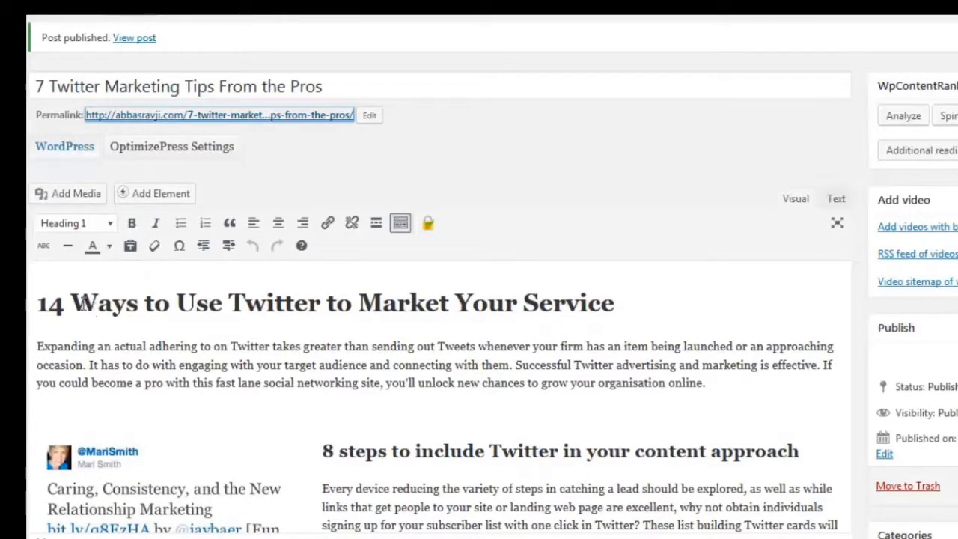
{"action": "left_click", "coordinate": [837, 198]}
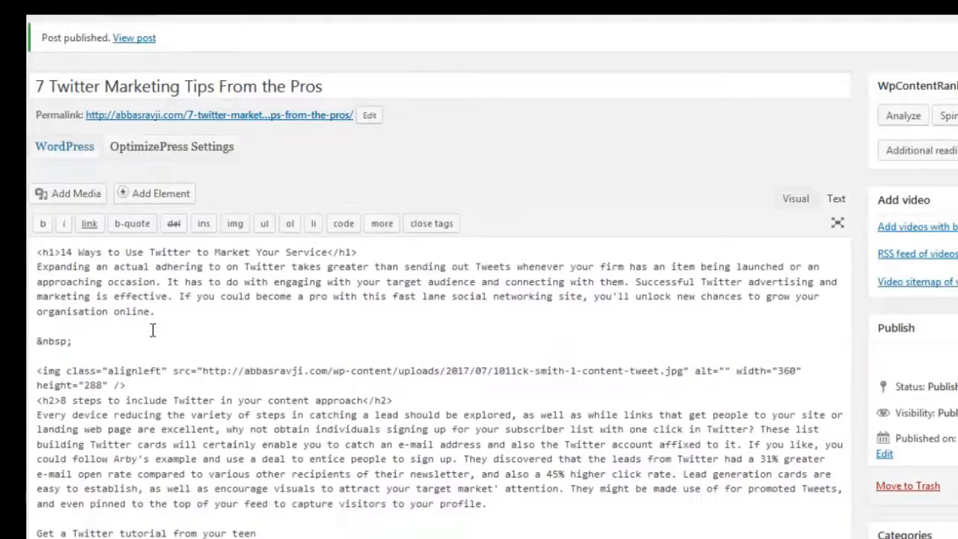
{"action": "key", "text": "BackSpace"}
{"action": "type", "text": "3"}
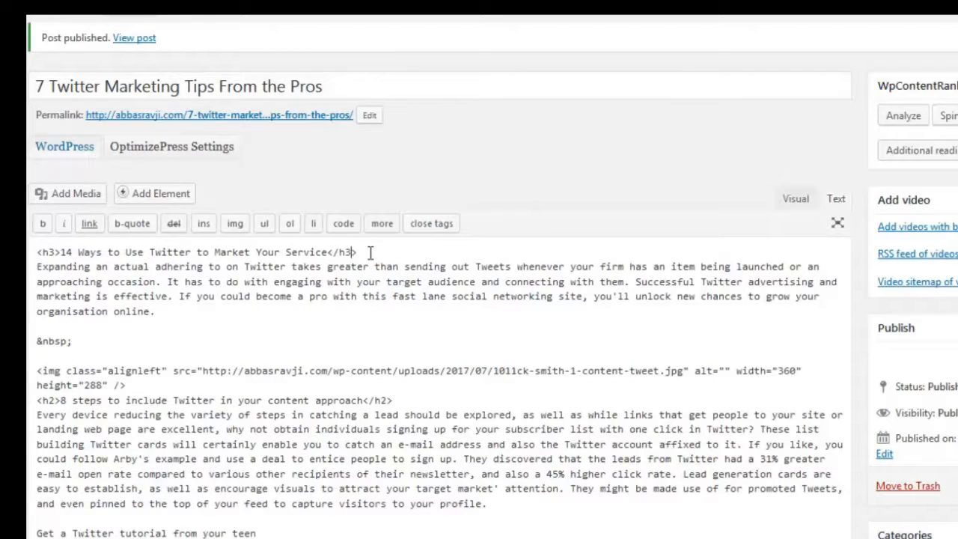
{"action": "left_click", "coordinate": [796, 198]}
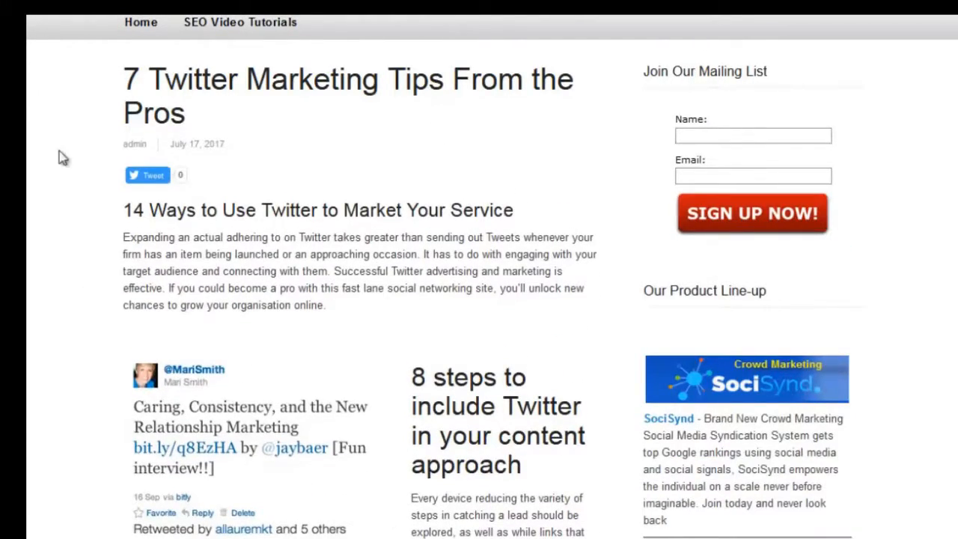
Step: Copy the published post's URL and run a Copyscape search on it in place of the previous address
{"action": "right_click", "coordinate": [329, 46]}
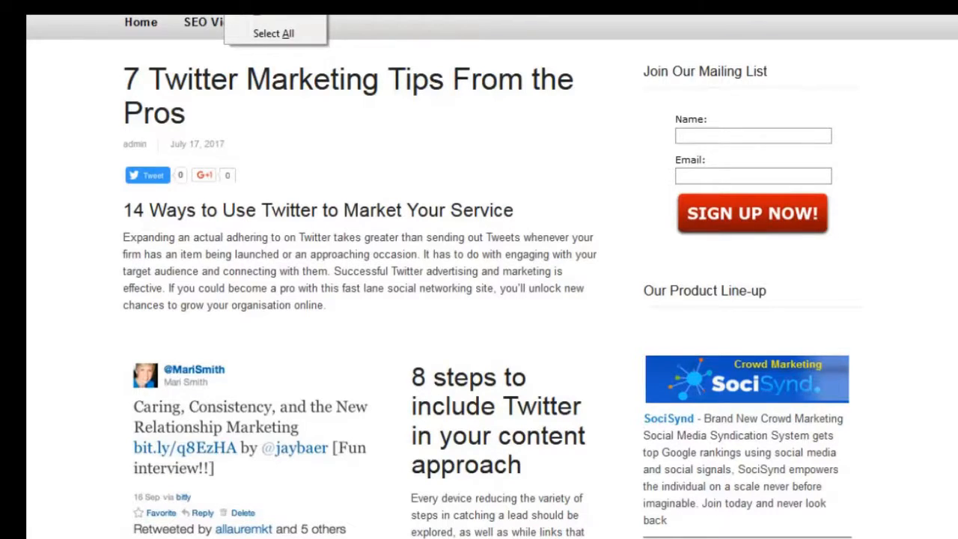
{"action": "key", "text": "Escape"}
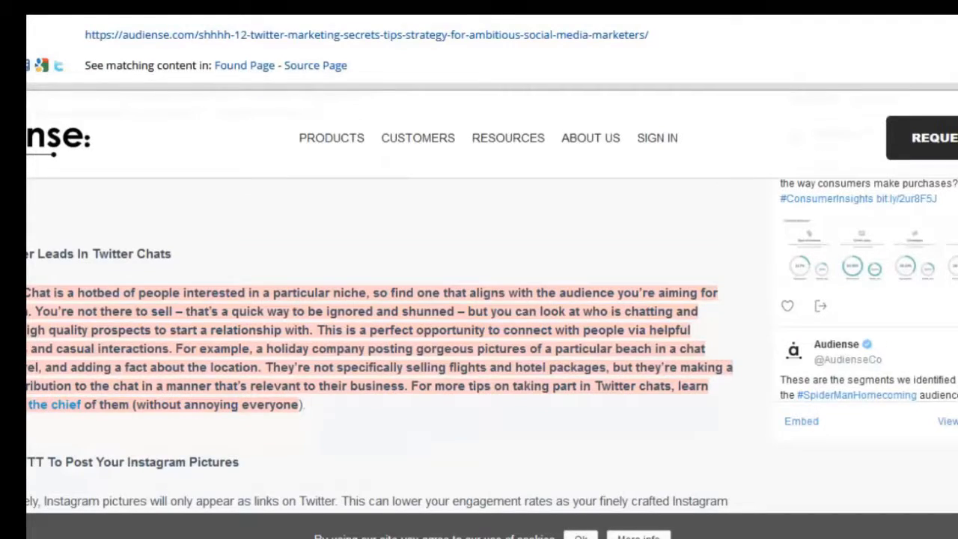
{"action": "type", "text": "cop"}
{"action": "key", "text": "Return"}
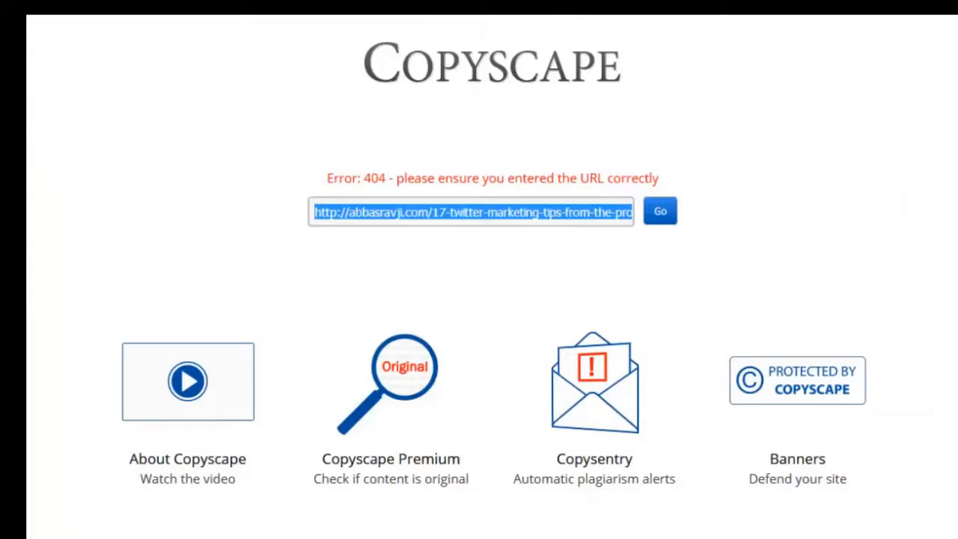
{"action": "key", "text": "ctrl+v"}
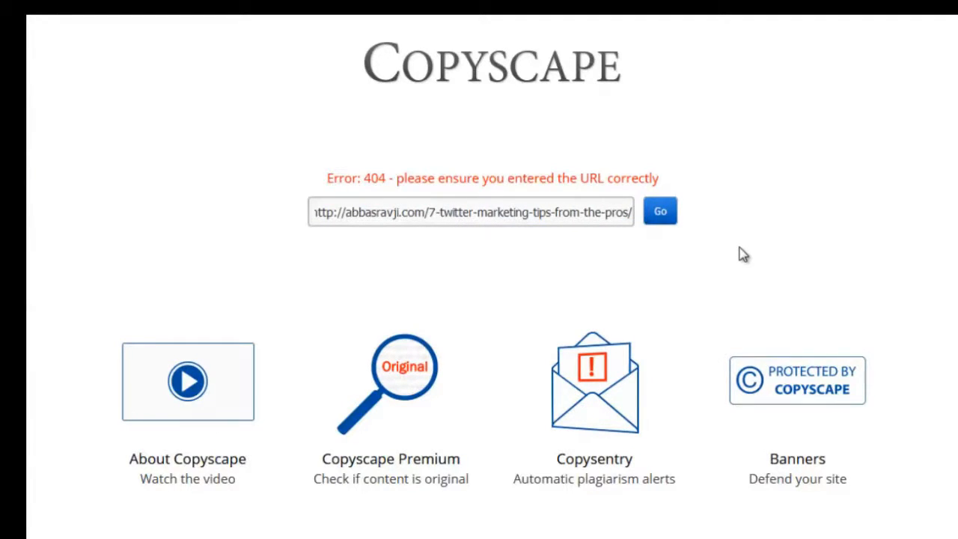
{"action": "key", "text": "Return"}
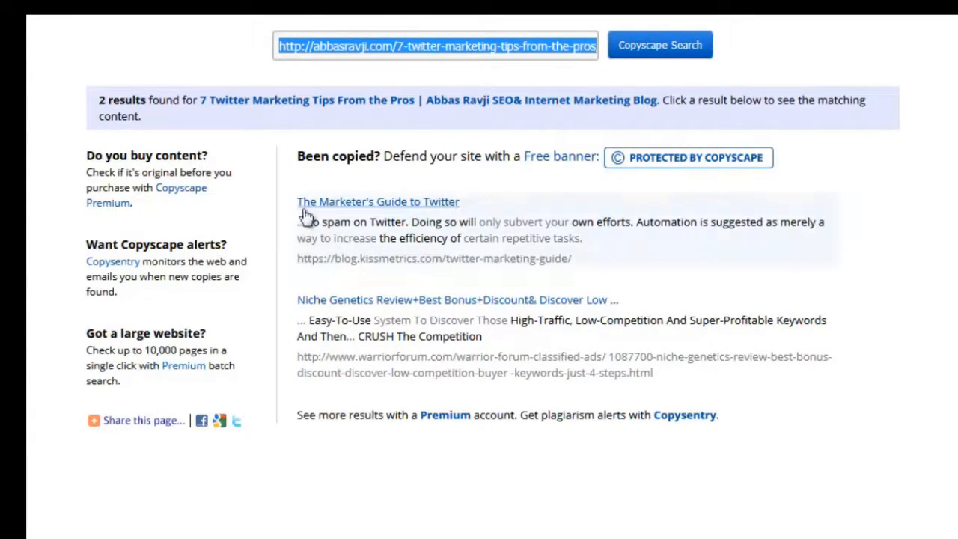
Step: Examine the matching text in the Copyscape results "The Marketer's Guide to Twitter" and "Niche Genetics Review+Best Bonus+Discount"
{"action": "left_click", "coordinate": [374, 212]}
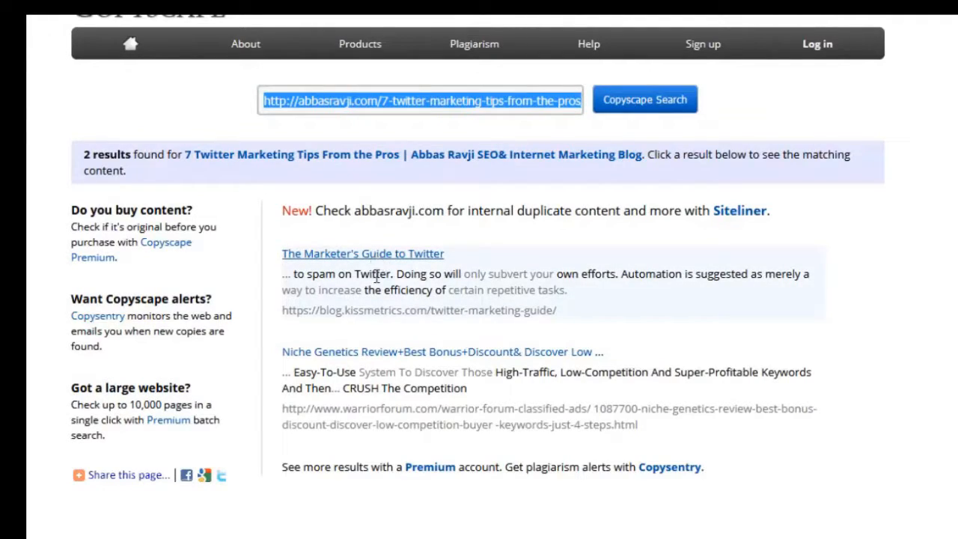
{"action": "left_click", "coordinate": [382, 364]}
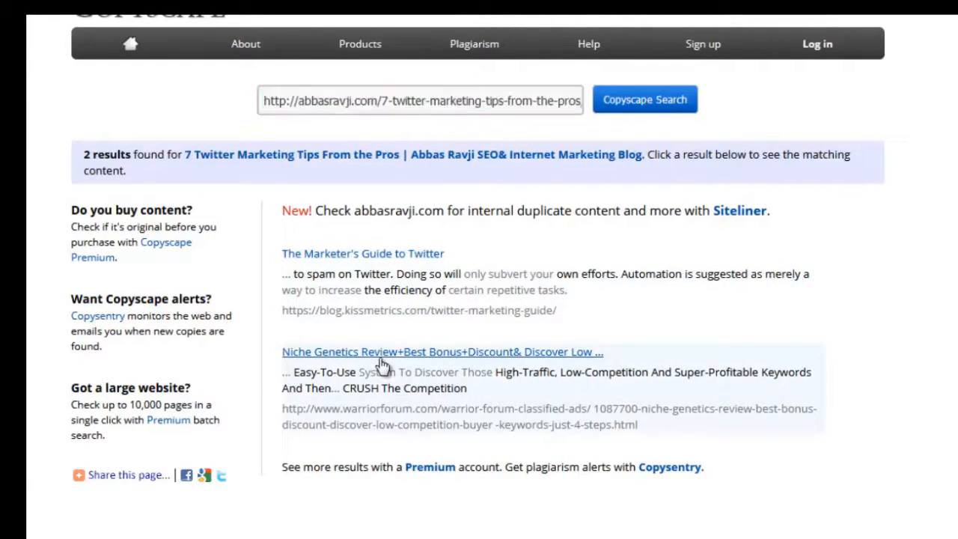
{"action": "left_click", "coordinate": [449, 423]}
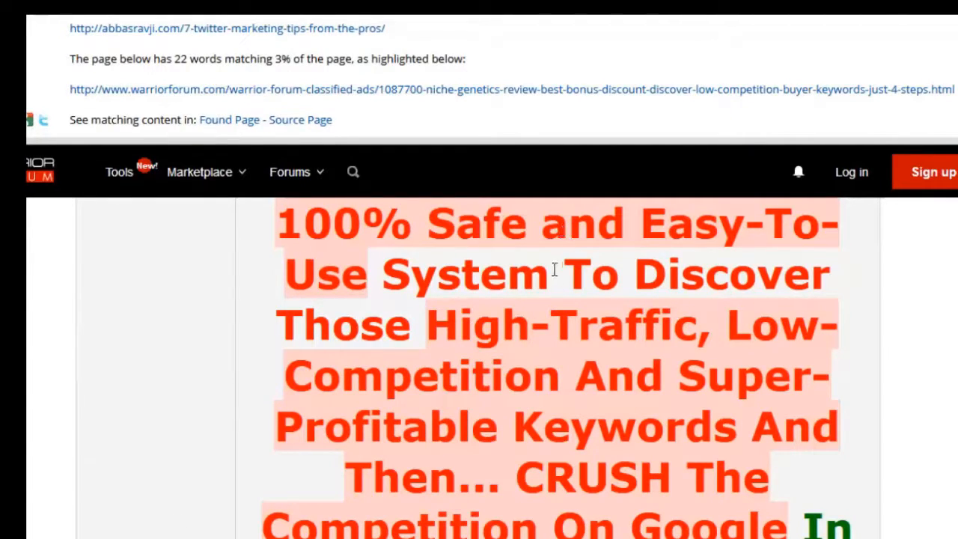
{"action": "scroll", "coordinate": [497, 488], "scroll_direction": "down", "scroll_amount": 3}
{"action": "scroll", "coordinate": [501, 494], "scroll_direction": "up", "scroll_amount": 3}
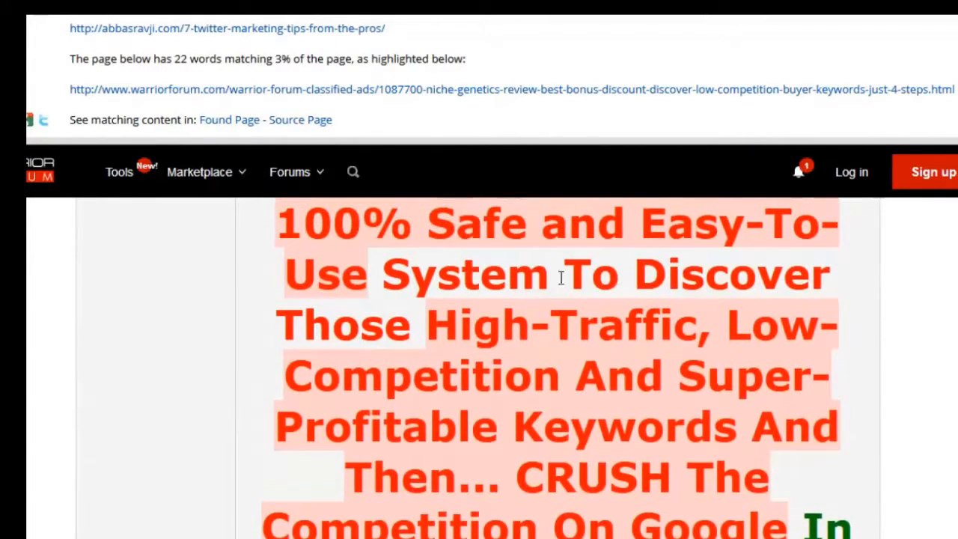
{"action": "scroll", "coordinate": [390, 433], "scroll_direction": "up", "scroll_amount": 5}
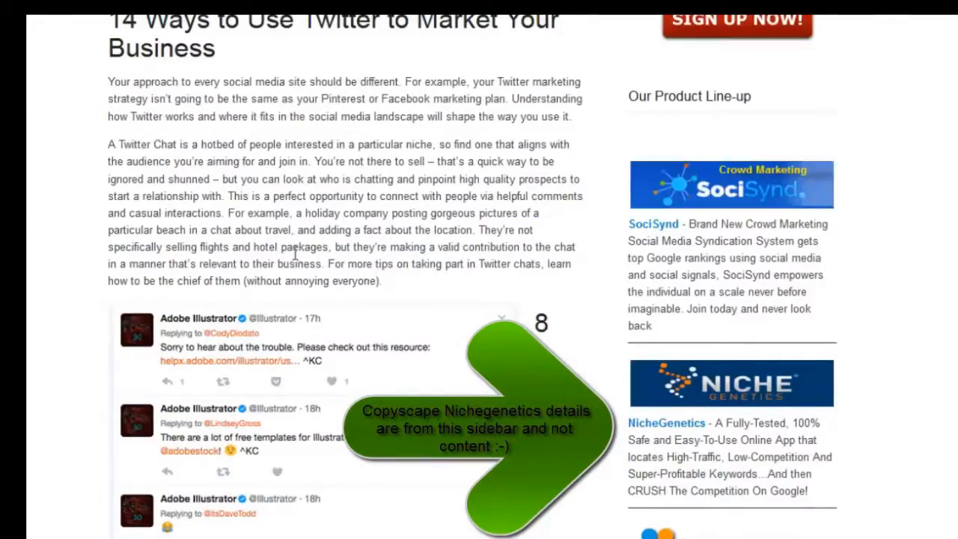
Step: Look through the published post "17 Twitter Marketing Tips From the Pros : Social Media Examiner" and its product sidebar
{"action": "scroll", "coordinate": [294, 255], "scroll_direction": "down", "scroll_amount": 15}
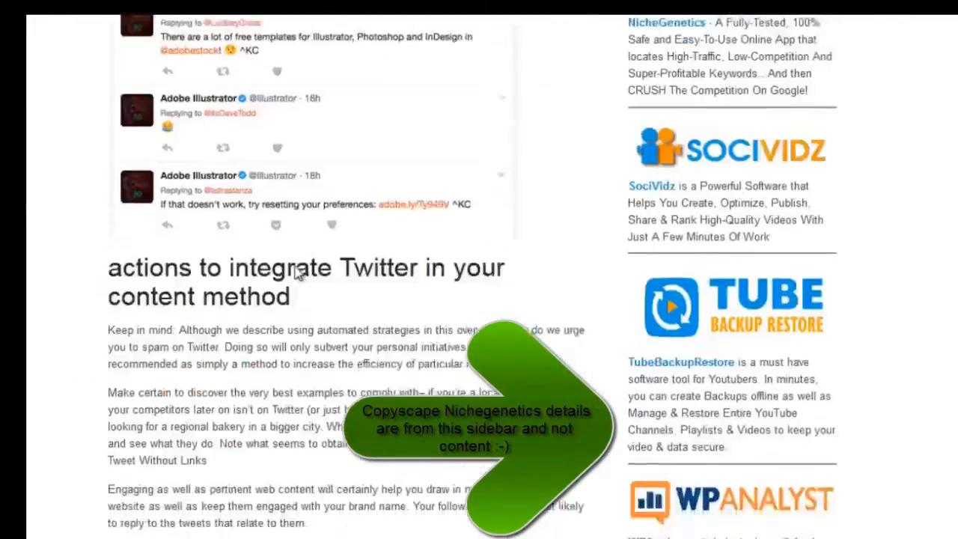
{"action": "scroll", "coordinate": [314, 330], "scroll_direction": "up", "scroll_amount": 5}
{"action": "scroll", "coordinate": [325, 354], "scroll_direction": "up", "scroll_amount": 15}
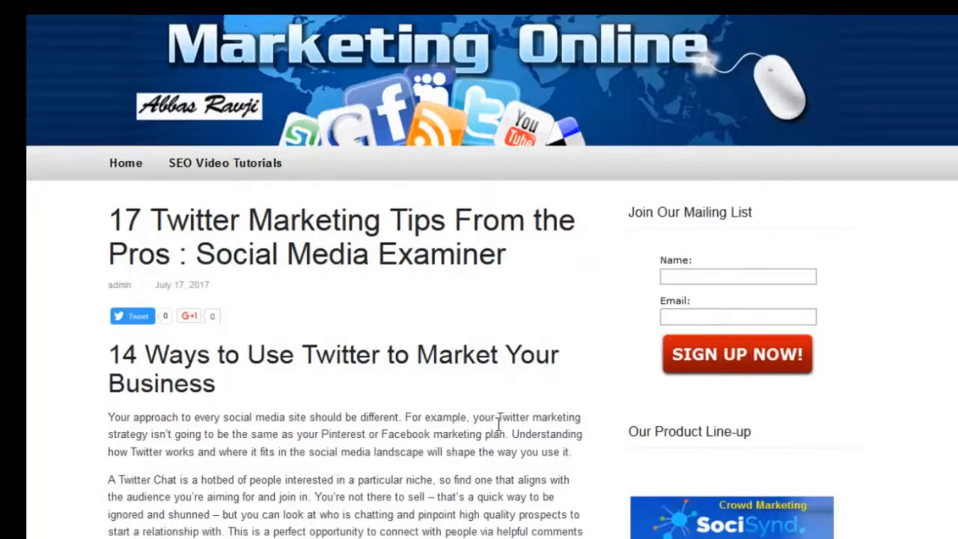
{"action": "scroll", "coordinate": [503, 430], "scroll_direction": "down", "scroll_amount": 5}
{"action": "scroll", "coordinate": [505, 432], "scroll_direction": "up", "scroll_amount": 5}
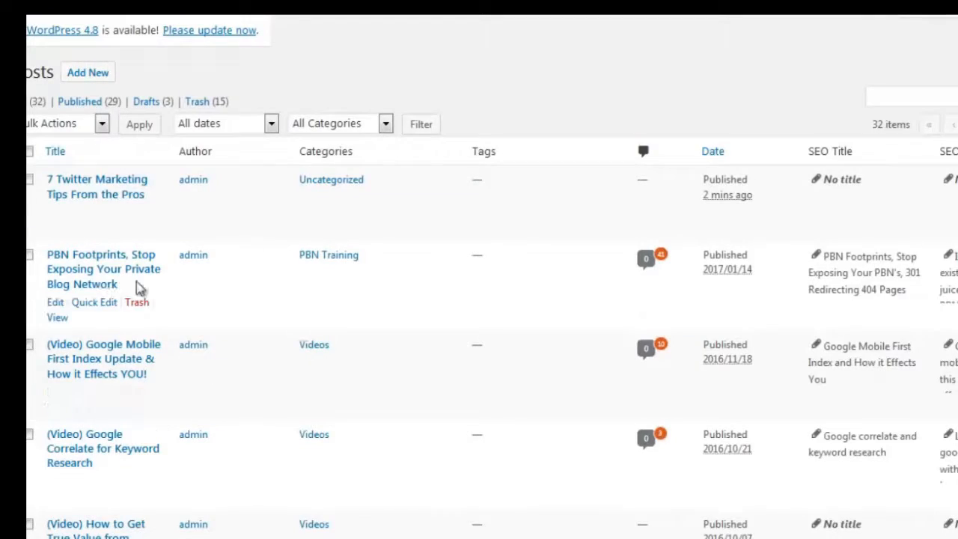
Step: Trash the post "7 Twitter Marketing Tips From the Pros" and open "(Video) Google Mobile First Index Update & How it Effects YOU!" for editing
{"action": "left_click", "coordinate": [138, 215]}
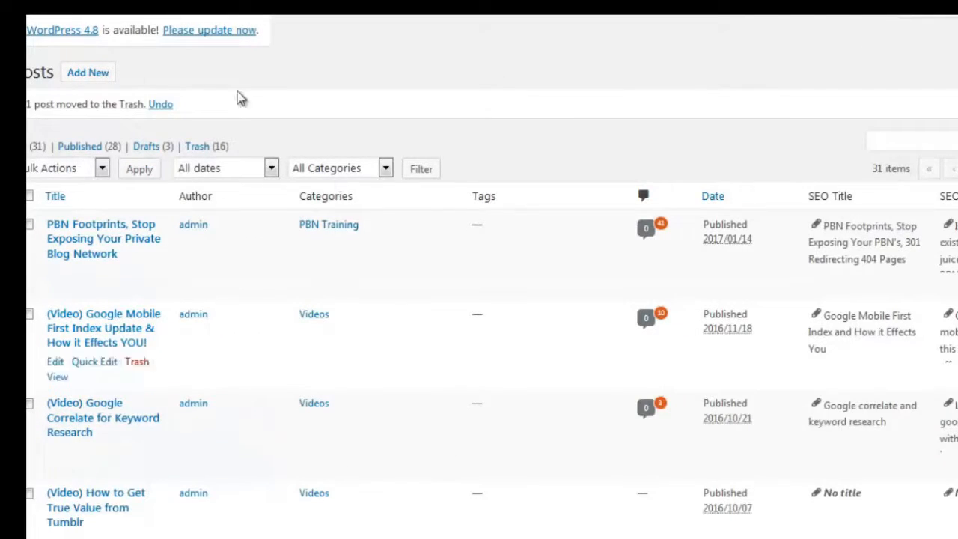
{"action": "left_click", "coordinate": [125, 328]}
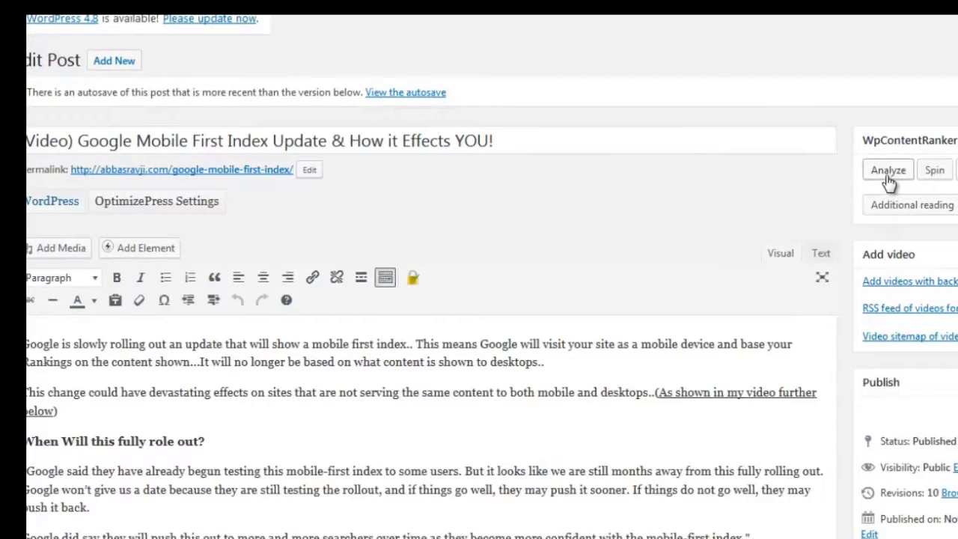
Step: Analyze the keyword "google mobile first index" on Google with WpContentRanker and move the results window off the post's publishing settings
{"action": "left_click", "coordinate": [888, 179]}
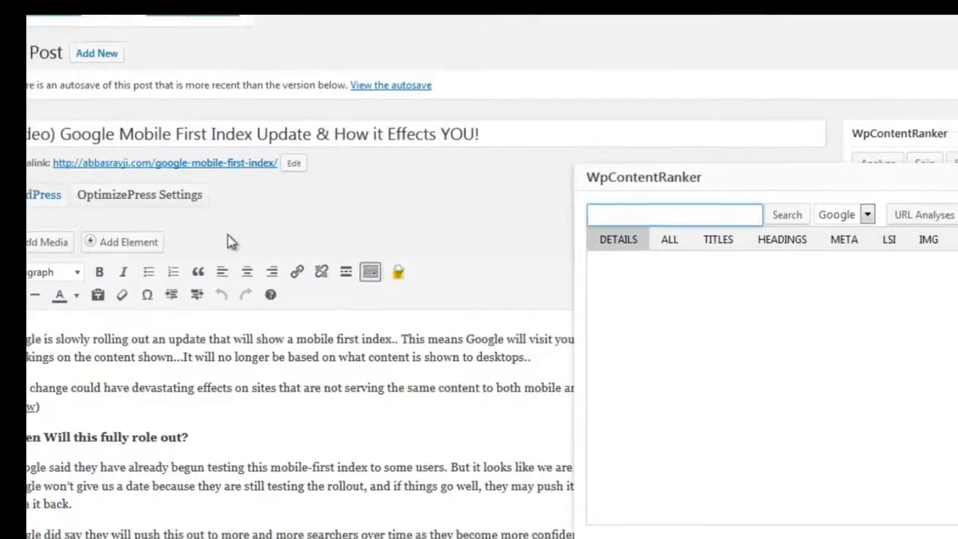
{"action": "type", "text": "google mobile first"}
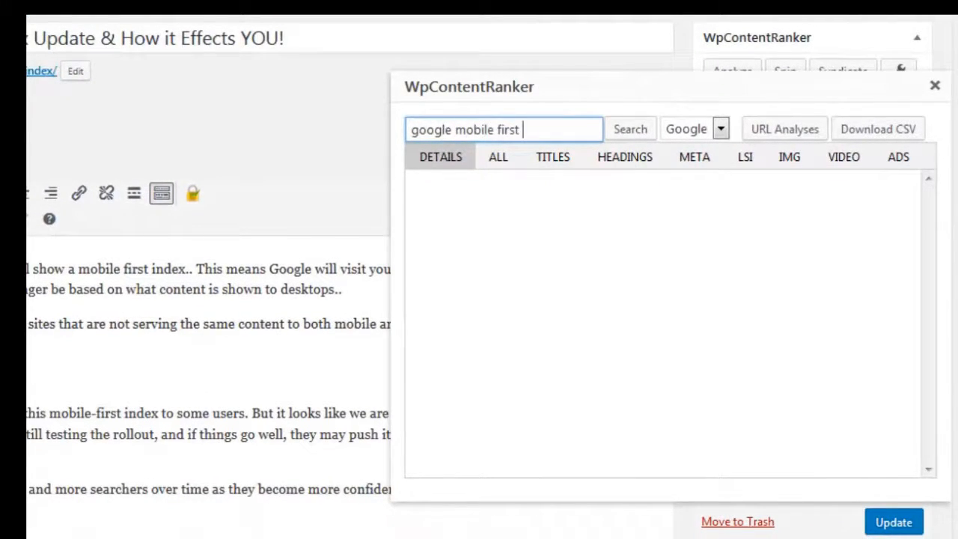
{"action": "left_click", "coordinate": [650, 129]}
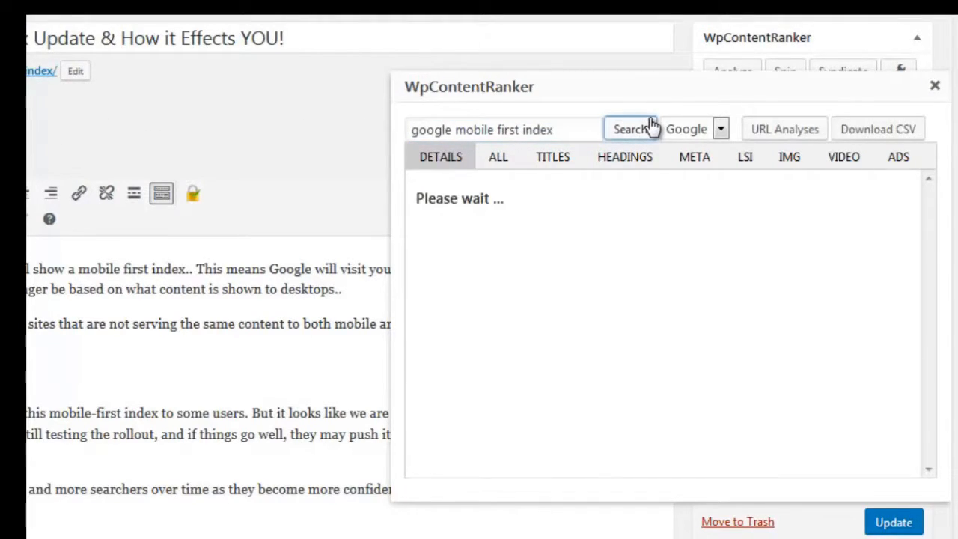
{"action": "left_click", "coordinate": [697, 130]}
{"action": "left_click", "coordinate": [706, 228]}
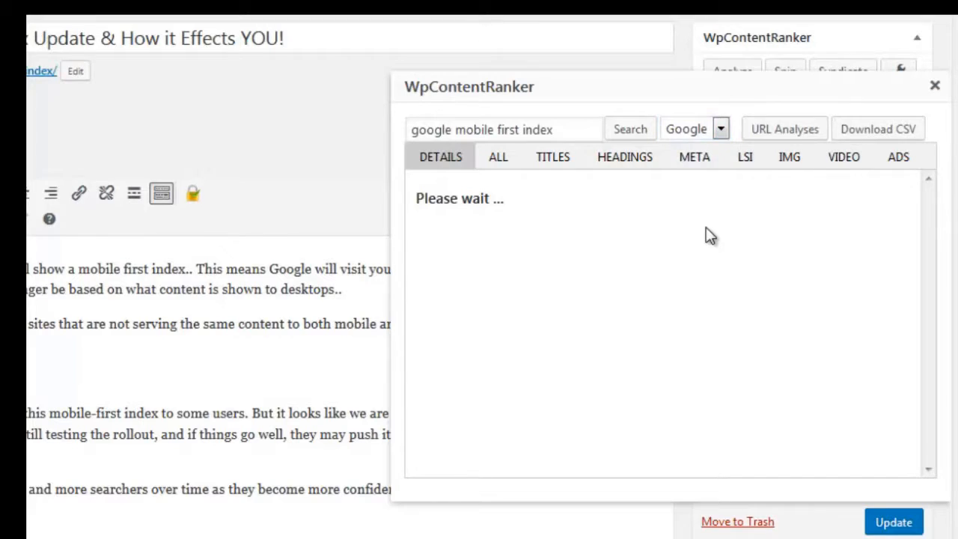
{"action": "scroll", "coordinate": [217, 360], "scroll_direction": "down", "scroll_amount": 10}
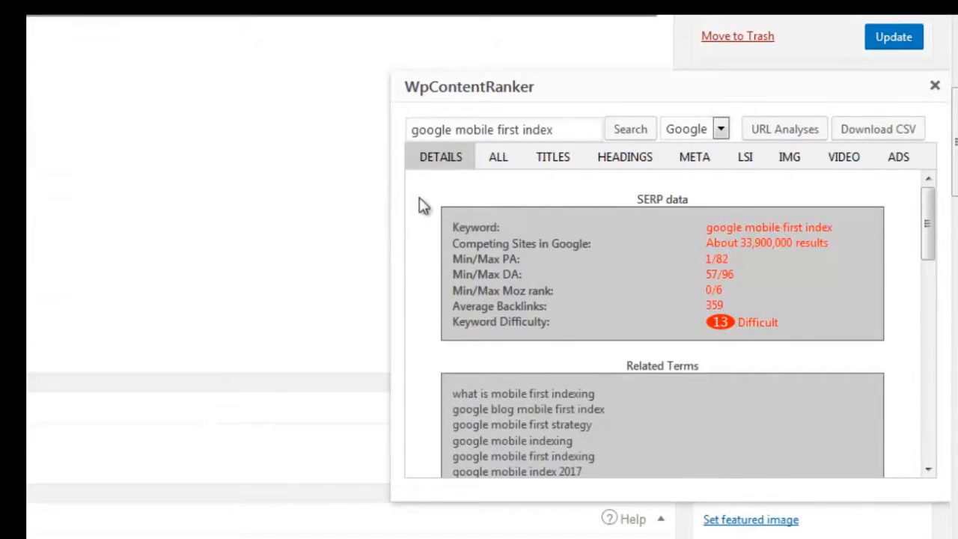
{"action": "scroll", "coordinate": [164, 290], "scroll_direction": "up", "scroll_amount": 3}
{"action": "left_click_drag", "start_coordinate": [551, 90], "coordinate": [439, 285]}
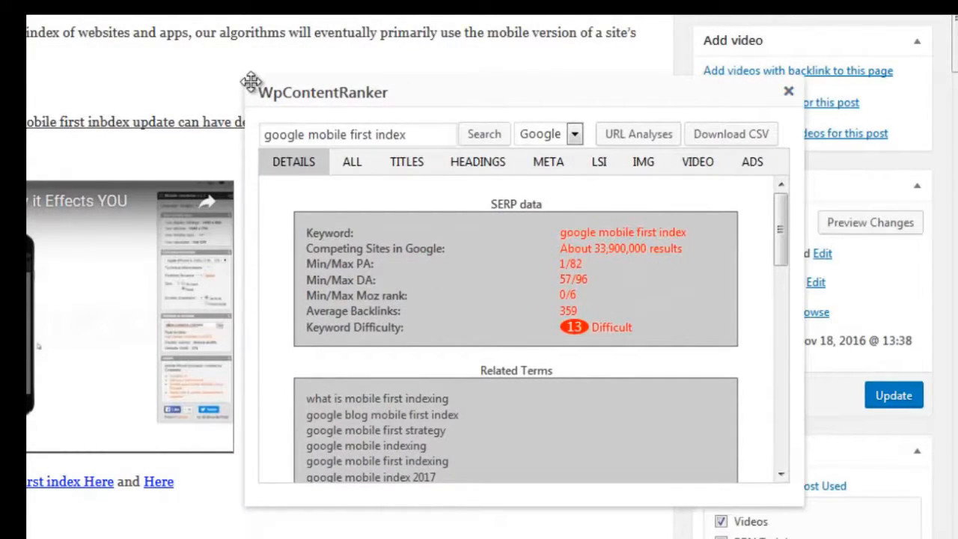
Step: Review the SERP data for "google mobile first index" and check the post against the LSI single keywords
{"action": "left_click_drag", "start_coordinate": [245, 78], "coordinate": [196, 21]}
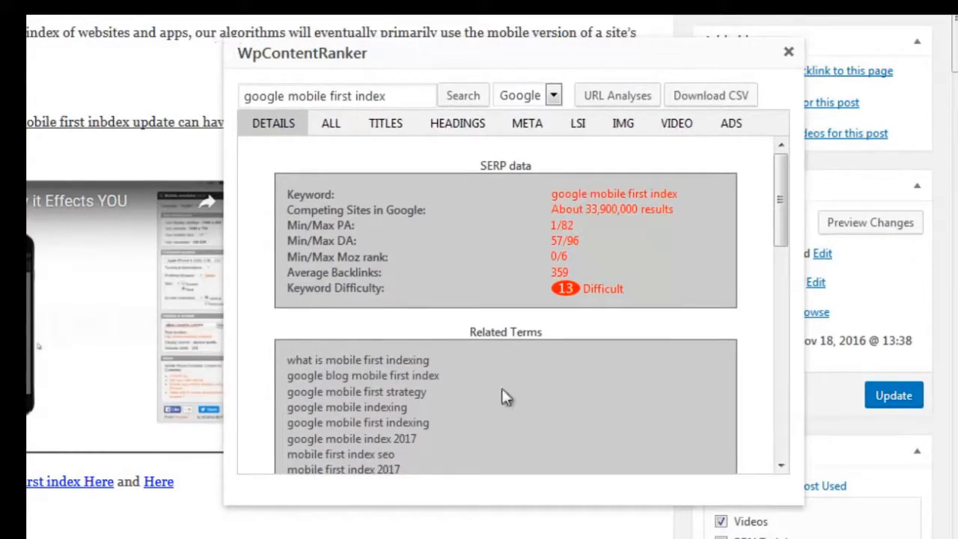
{"action": "scroll", "coordinate": [625, 324], "scroll_direction": "down", "scroll_amount": 15}
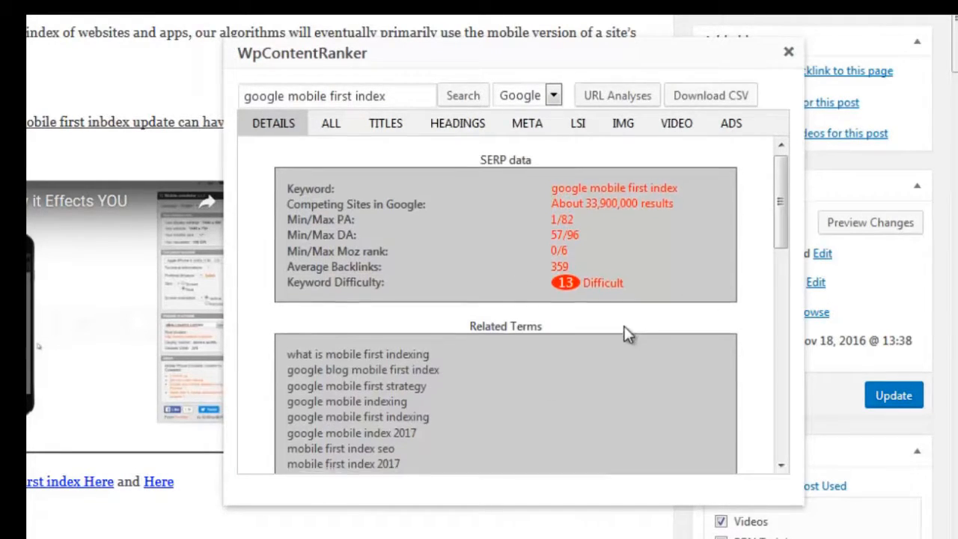
{"action": "scroll", "coordinate": [603, 285], "scroll_direction": "up", "scroll_amount": 15}
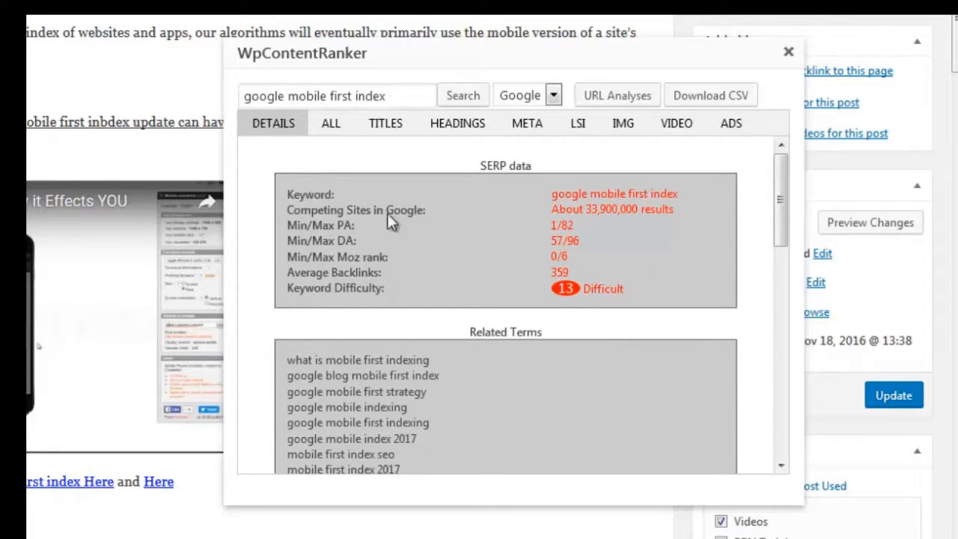
{"action": "left_click", "coordinate": [130, 107]}
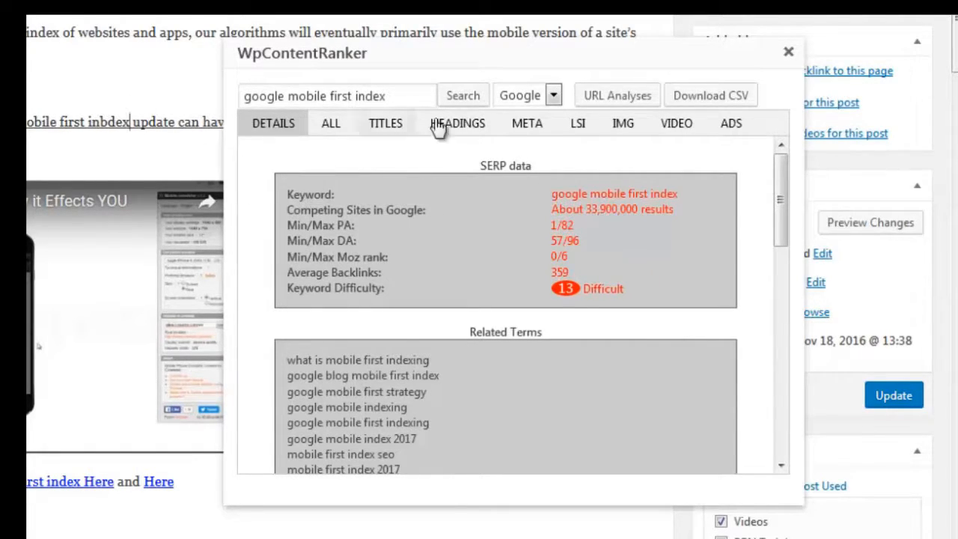
{"action": "left_click", "coordinate": [577, 125]}
{"action": "left_click", "coordinate": [640, 153]}
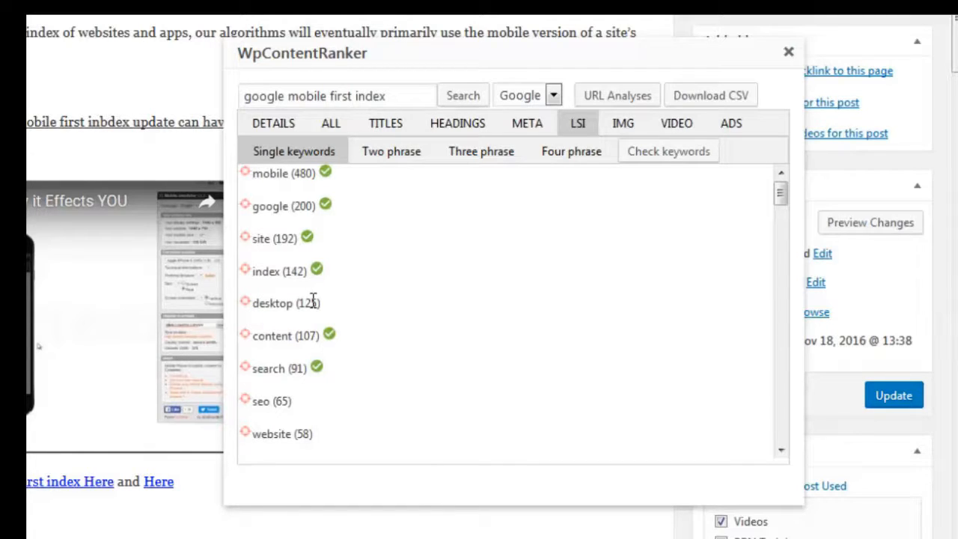
Step: Look through the competing page URLs and their metrics in the keyword's details
{"action": "left_click", "coordinate": [267, 123]}
{"action": "scroll", "coordinate": [395, 318], "scroll_direction": "down", "scroll_amount": 3}
{"action": "scroll", "coordinate": [395, 318], "scroll_direction": "down", "scroll_amount": 3}
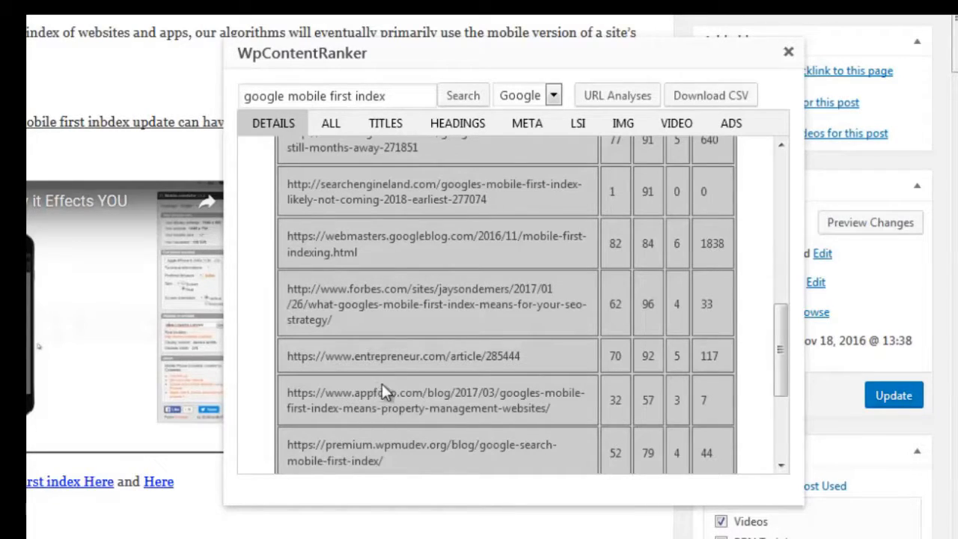
Step: Compare the LSI single keywords, such as "seo" and "website", with the wording of the post
{"action": "left_click", "coordinate": [575, 123]}
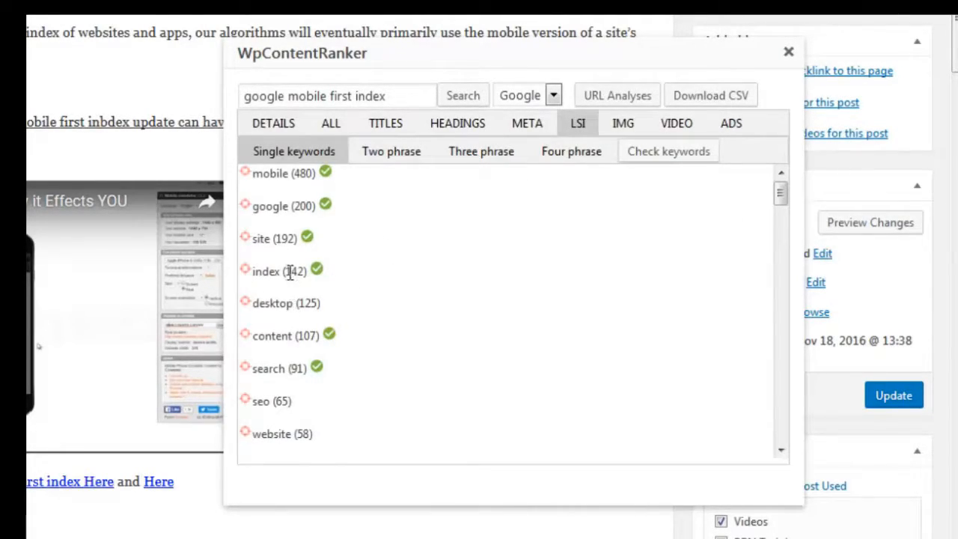
{"action": "scroll", "coordinate": [288, 344], "scroll_direction": "up", "scroll_amount": 4}
{"action": "left_click_drag", "start_coordinate": [264, 401], "coordinate": [286, 401]}
{"action": "left_click_drag", "start_coordinate": [267, 433], "coordinate": [284, 428]}
{"action": "scroll", "coordinate": [285, 430], "scroll_direction": "down", "scroll_amount": 3}
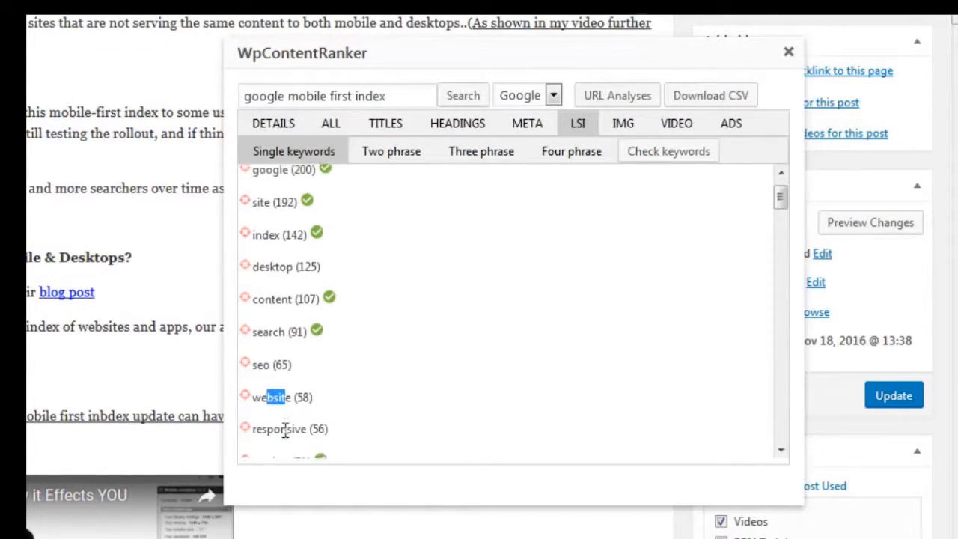
{"action": "left_click_drag", "start_coordinate": [103, 327], "coordinate": [133, 327]}
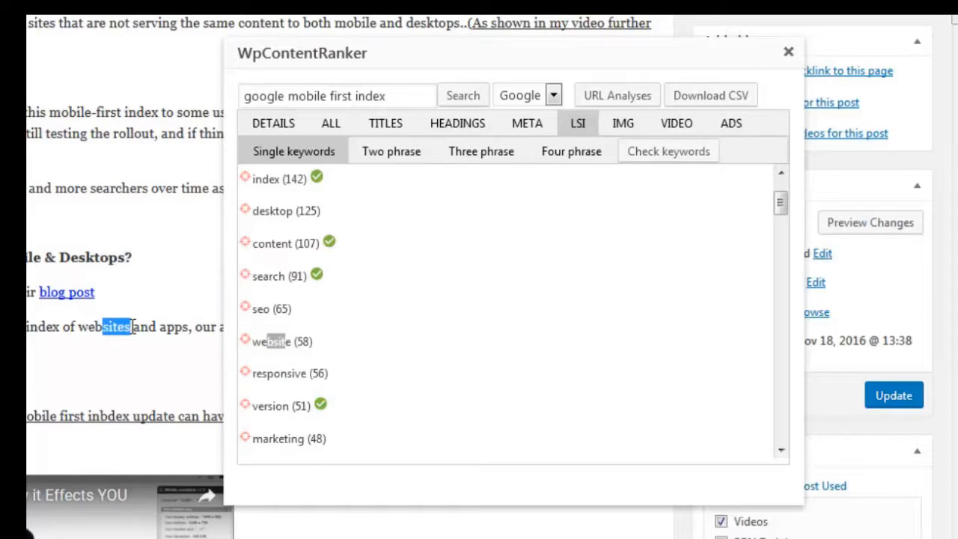
{"action": "left_click", "coordinate": [334, 365]}
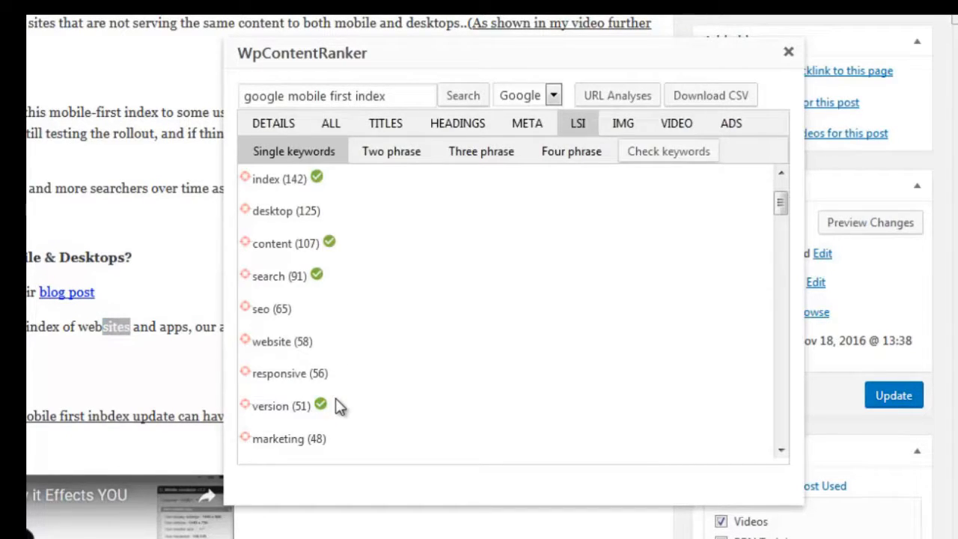
{"action": "scroll", "coordinate": [338, 404], "scroll_direction": "up", "scroll_amount": 3}
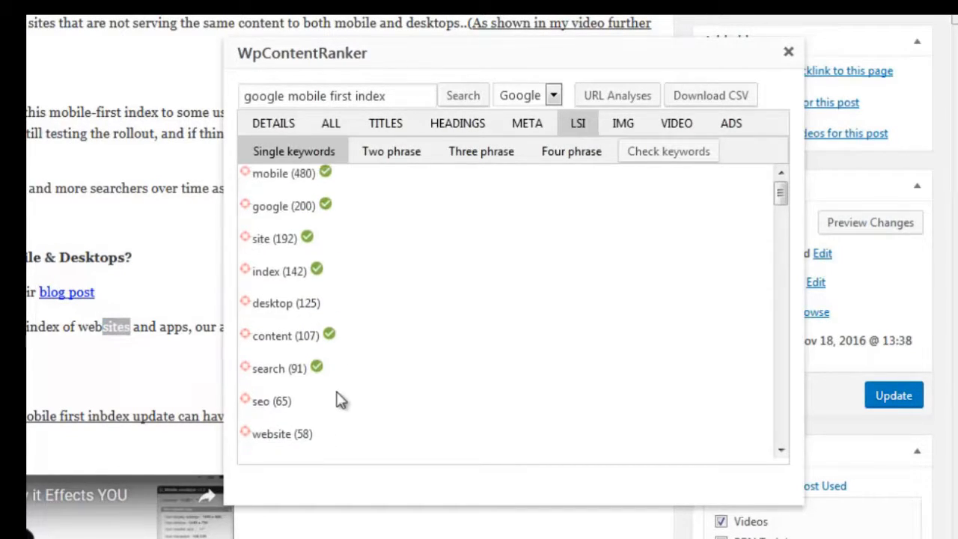
Step: Compare the two-phrase LSI keywords, such as "mobile site", with the post text and close the analysis results
{"action": "left_click", "coordinate": [375, 154]}
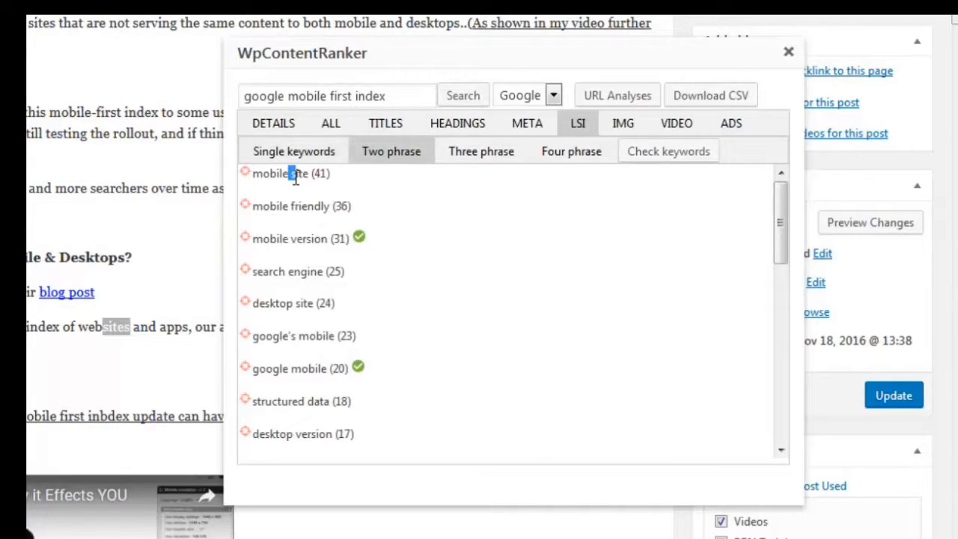
{"action": "left_click", "coordinate": [135, 275]}
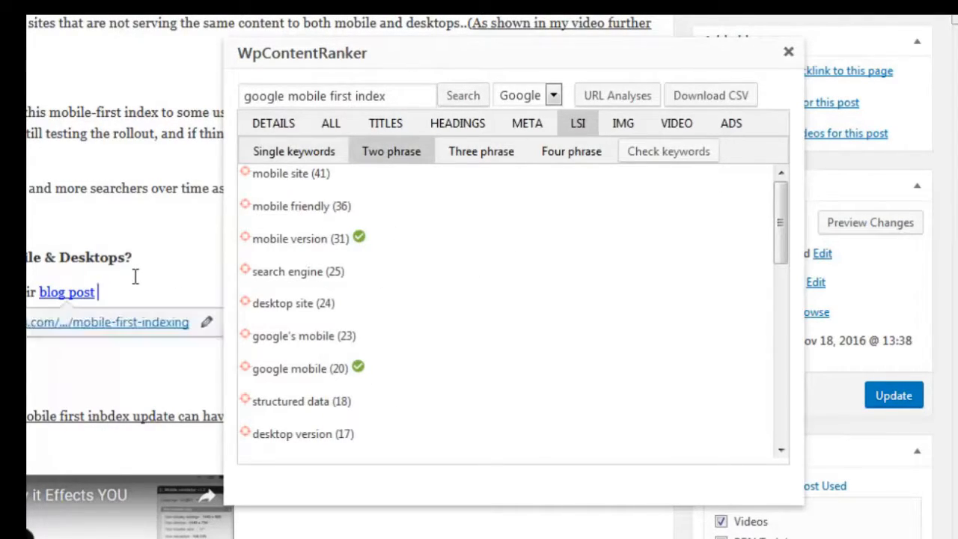
{"action": "left_click", "coordinate": [196, 207]}
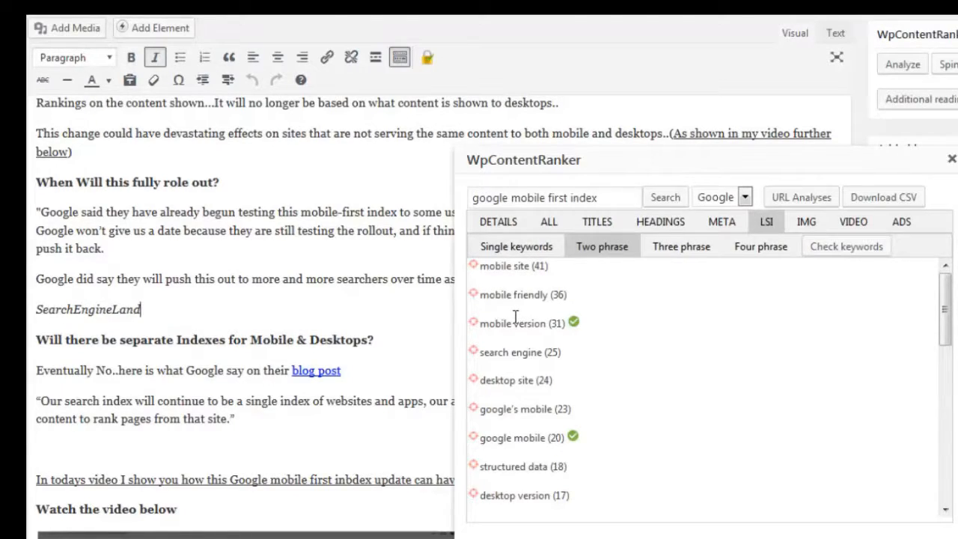
{"action": "left_click_drag", "start_coordinate": [541, 270], "coordinate": [545, 270]}
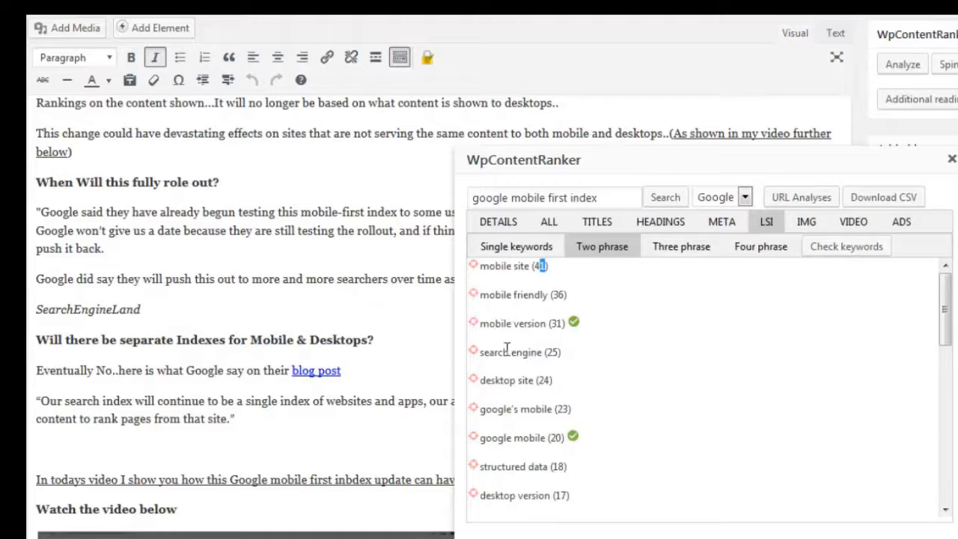
{"action": "left_click", "coordinate": [394, 346]}
{"action": "scroll", "coordinate": [393, 352], "scroll_direction": "down", "scroll_amount": 1}
{"action": "scroll", "coordinate": [393, 353], "scroll_direction": "down", "scroll_amount": 3}
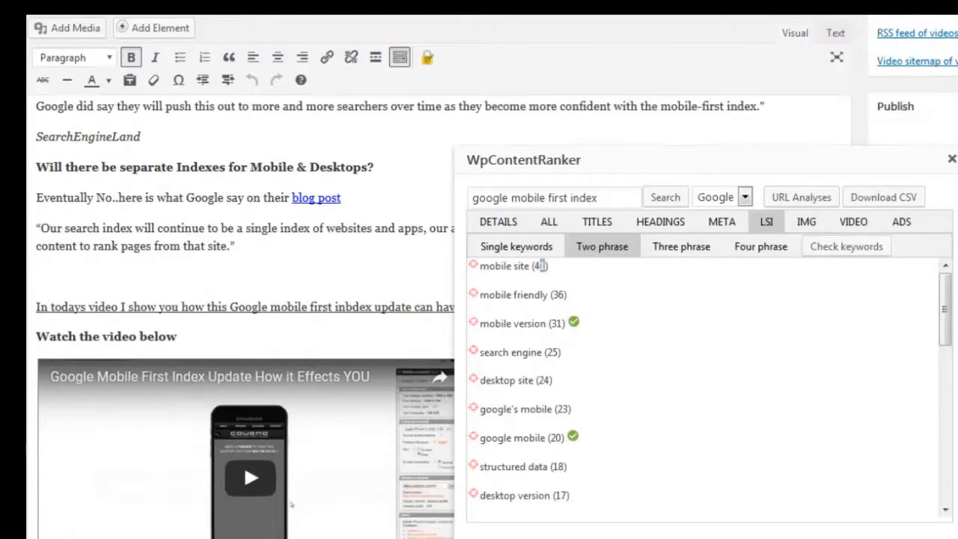
{"action": "left_click", "coordinate": [953, 160]}
Step: Insert an Additional reading table with 6 items, 3 shown, on the blank line at the end of the post
{"action": "scroll", "coordinate": [757, 355], "scroll_direction": "down", "scroll_amount": 6}
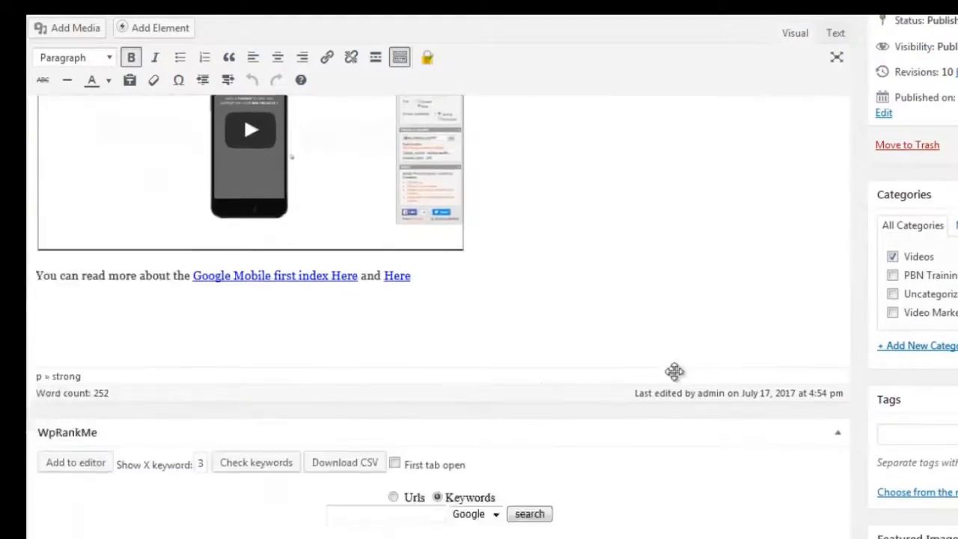
{"action": "left_click", "coordinate": [407, 261]}
{"action": "scroll", "coordinate": [950, 458], "scroll_direction": "up", "scroll_amount": 5}
{"action": "scroll", "coordinate": [949, 458], "scroll_direction": "up", "scroll_amount": 5}
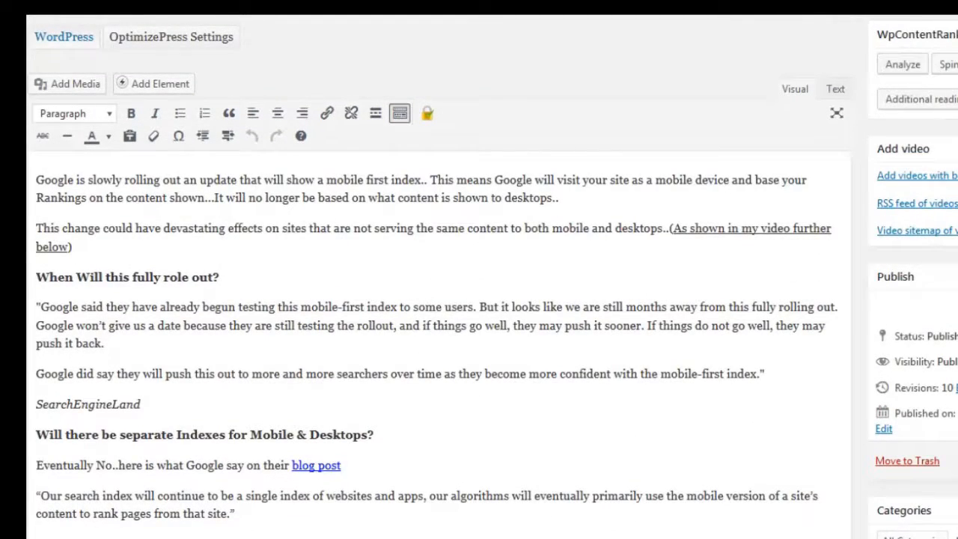
{"action": "scroll", "coordinate": [433, 498], "scroll_direction": "down", "scroll_amount": 8}
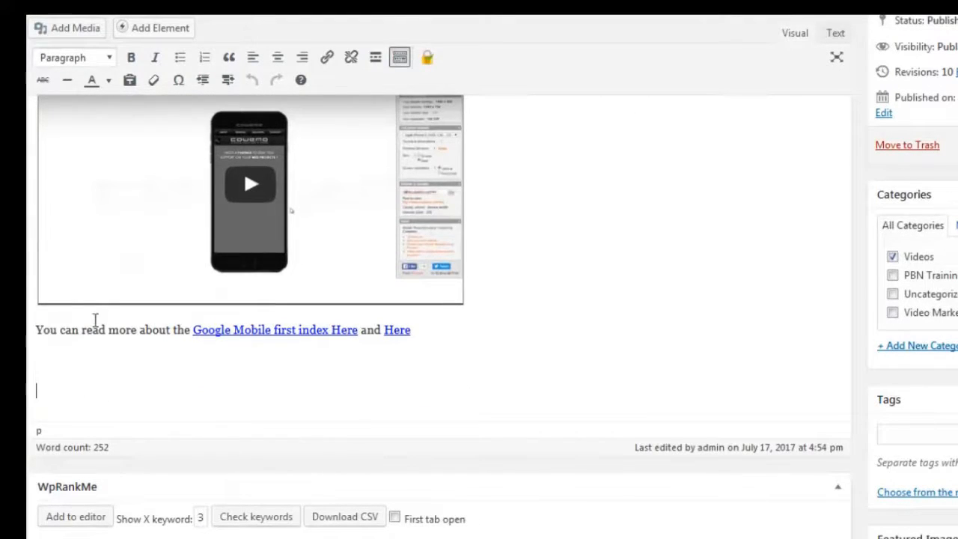
{"action": "scroll", "coordinate": [943, 436], "scroll_direction": "up", "scroll_amount": 8}
{"action": "scroll", "coordinate": [936, 435], "scroll_direction": "up", "scroll_amount": 2}
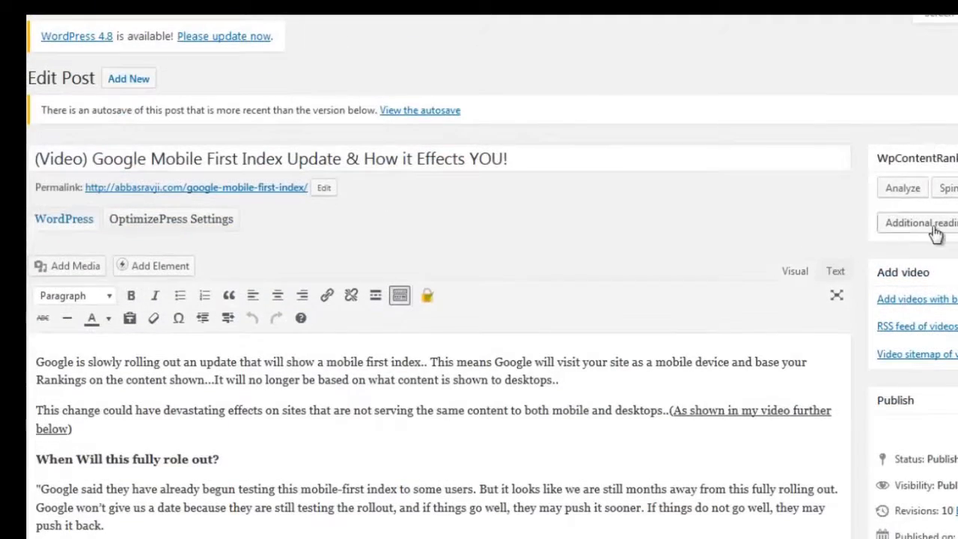
{"action": "left_click", "coordinate": [938, 224]}
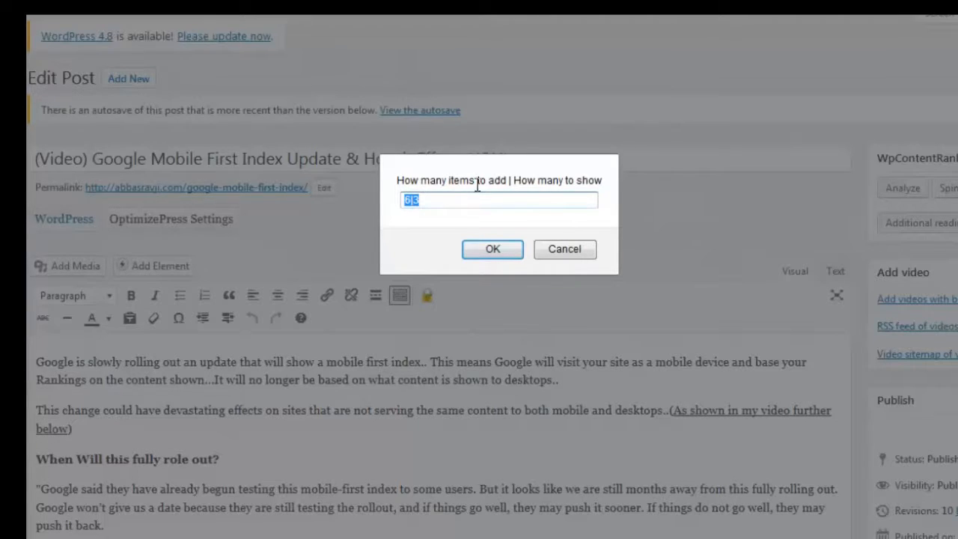
{"action": "left_click", "coordinate": [518, 253]}
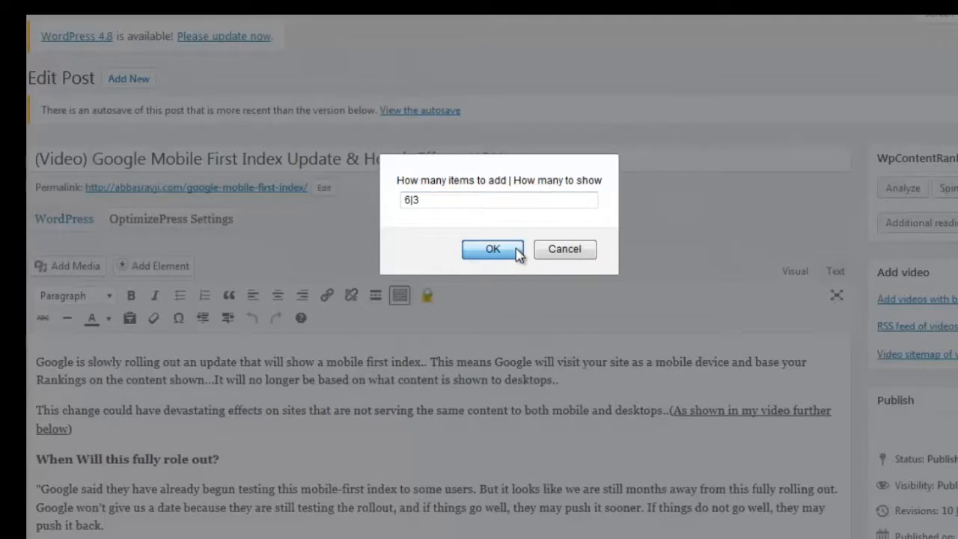
{"action": "scroll", "coordinate": [510, 323], "scroll_direction": "down", "scroll_amount": 10}
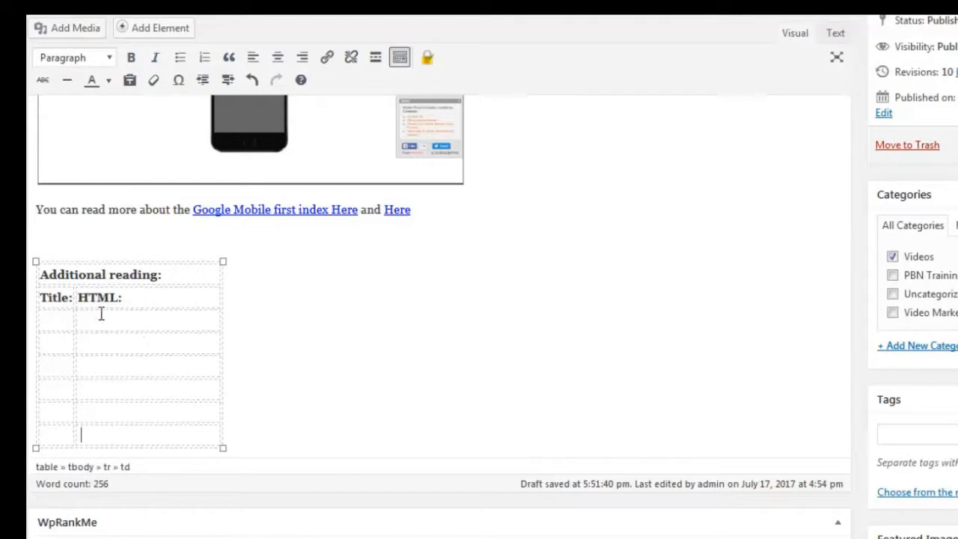
Step: Reopen the keyword analysis and insert "mobile site" and "mobile friendly" as the first two titles in the Additional reading table
{"action": "scroll", "coordinate": [927, 412], "scroll_direction": "up", "scroll_amount": 4}
{"action": "scroll", "coordinate": [927, 412], "scroll_direction": "up", "scroll_amount": 4}
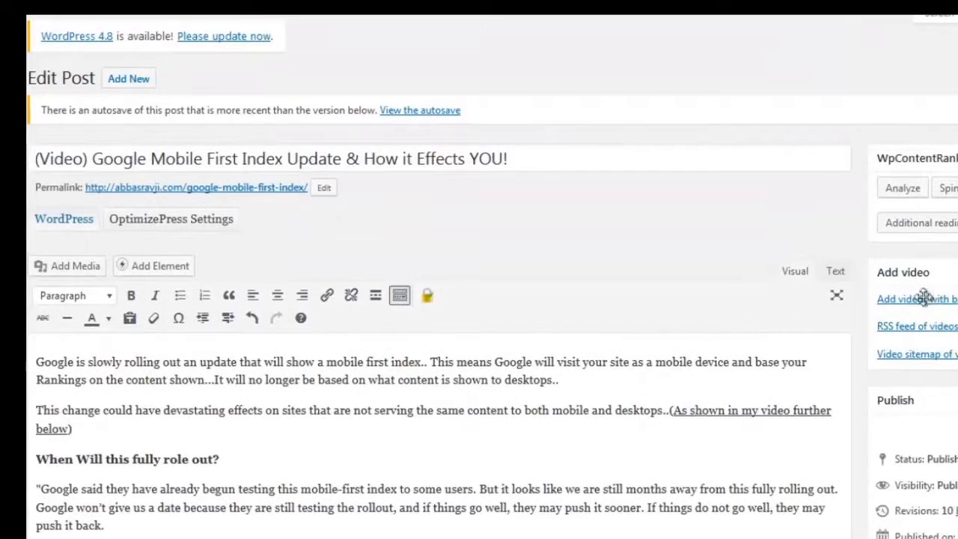
{"action": "left_click", "coordinate": [903, 189]}
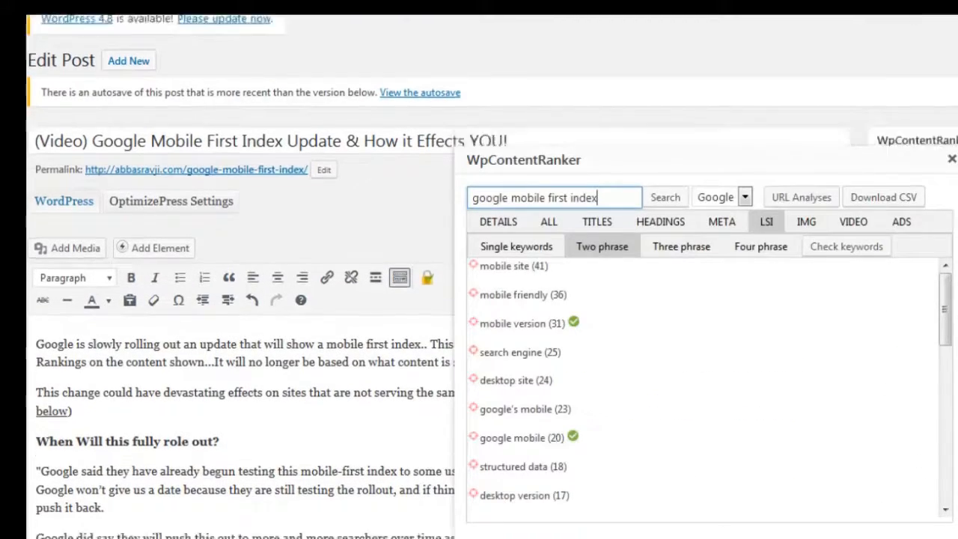
{"action": "scroll", "coordinate": [291, 133], "scroll_direction": "down", "scroll_amount": 10}
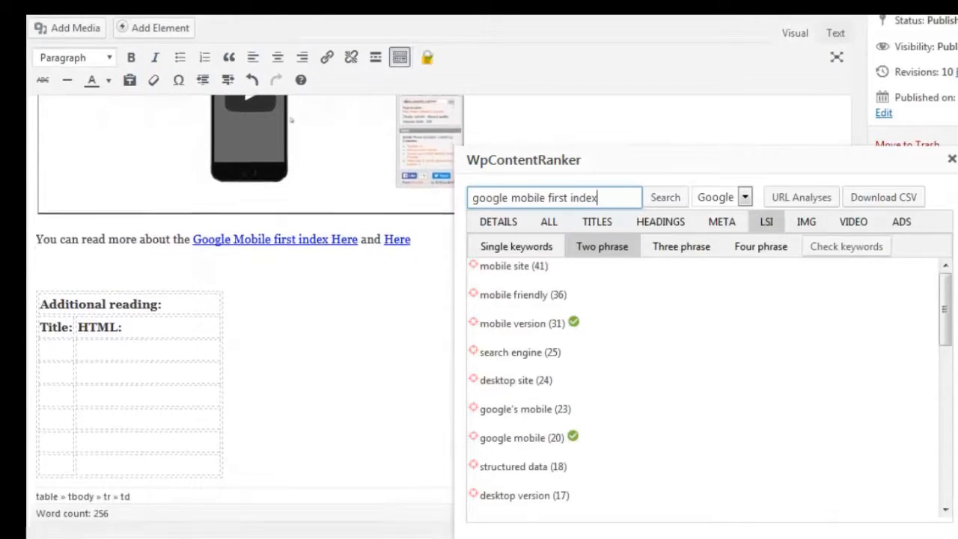
{"action": "left_click", "coordinate": [168, 324]}
{"action": "left_click", "coordinate": [59, 318]}
{"action": "type", "text": "mobile site"}
{"action": "left_click", "coordinate": [473, 295]}
{"action": "left_click", "coordinate": [79, 342]}
{"action": "type", "text": "mobile friendly"}
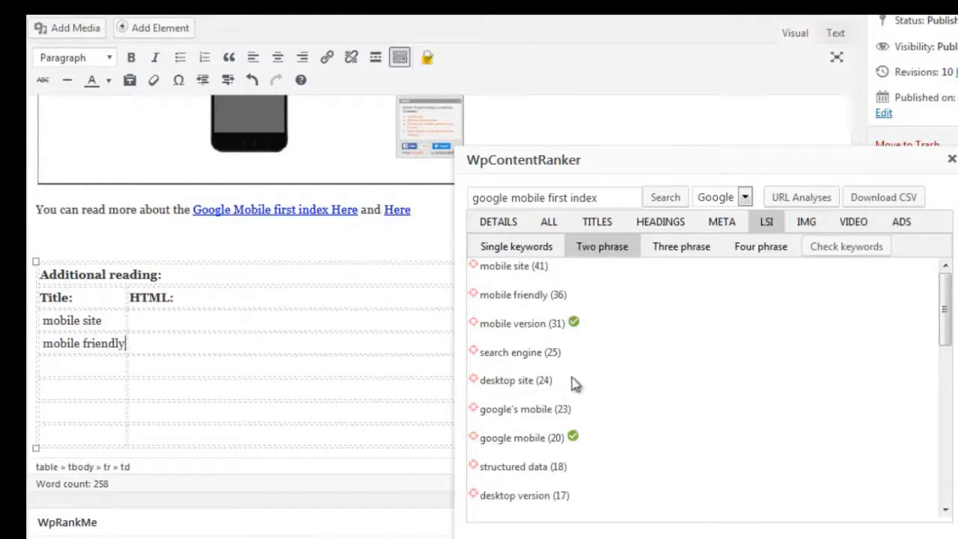
Step: Insert the phrases "search engine" and "google's mobile" as the third and fourth titles of the Additional reading table
{"action": "left_click", "coordinate": [474, 352]}
{"action": "left_click", "coordinate": [86, 384]}
{"action": "left_click", "coordinate": [77, 367]}
{"action": "type", "text": "search engine"}
{"action": "left_click", "coordinate": [473, 409]}
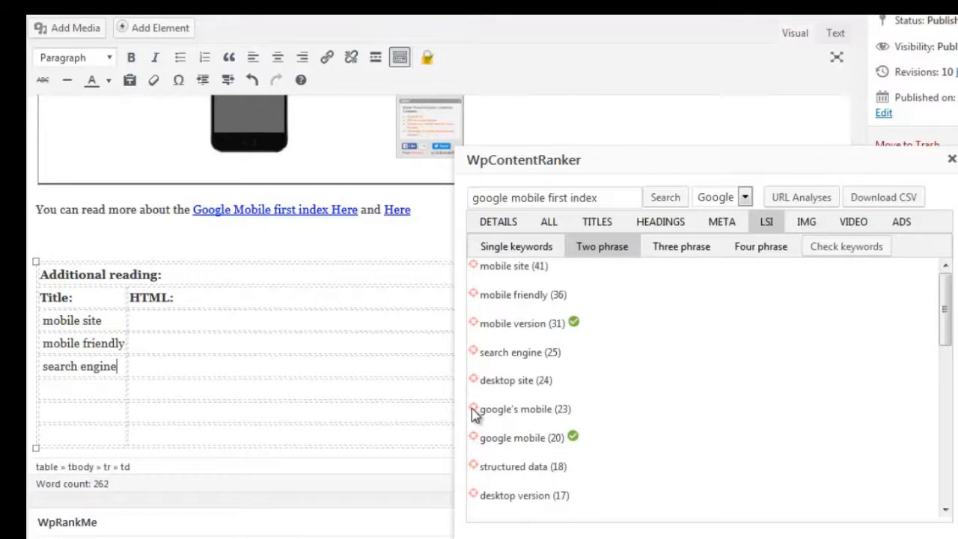
{"action": "left_click", "coordinate": [68, 389]}
{"action": "type", "text": "google's mobile"}
Step: Fill the last two title cells of the Additional reading table with "structured data" and "desktop version"
{"action": "left_click", "coordinate": [473, 466]}
{"action": "left_click", "coordinate": [66, 432]}
{"action": "type", "text": "structured data"}
{"action": "left_click", "coordinate": [479, 497]}
{"action": "left_click", "coordinate": [78, 436]}
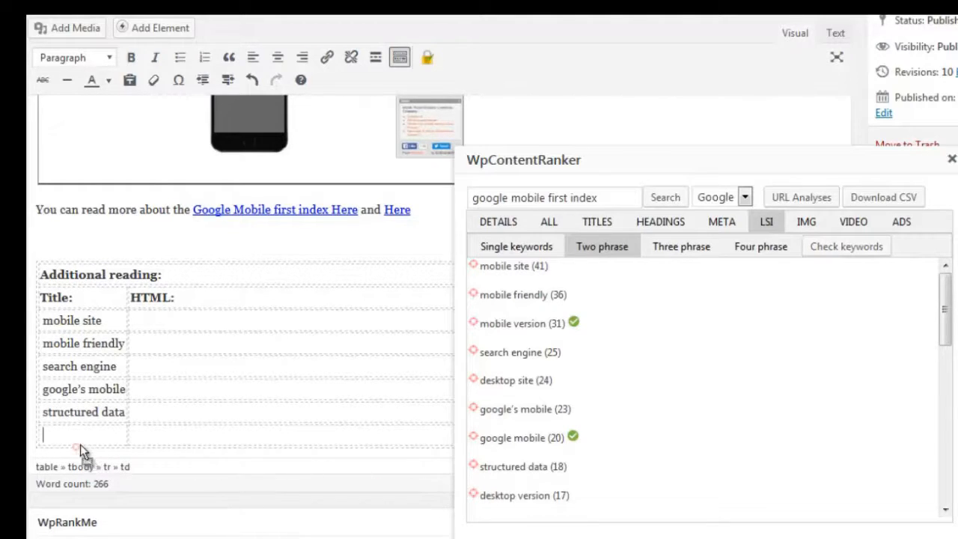
{"action": "type", "text": "desktop version"}
Step: Recheck the two-phrase LSI keywords against the updated post and close the analysis results
{"action": "left_click", "coordinate": [845, 249]}
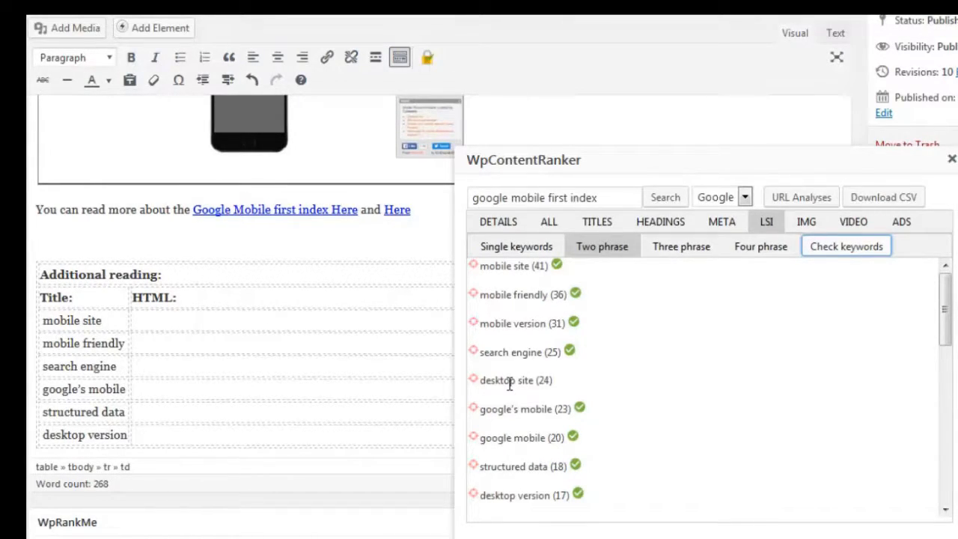
{"action": "left_click", "coordinate": [287, 443]}
{"action": "left_click", "coordinate": [952, 160]}
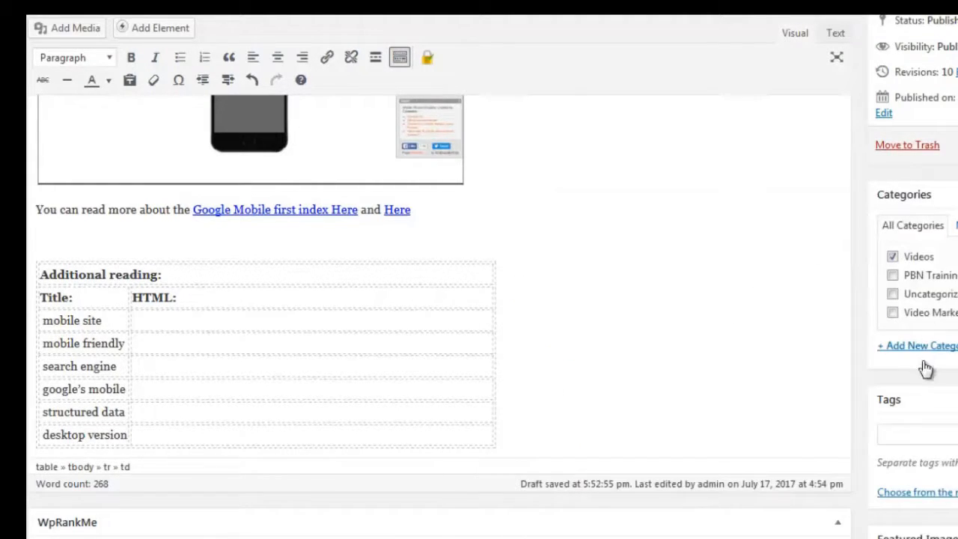
Step: Add 1 more item row to the Additional reading table and place the cursor in its empty title cell
{"action": "scroll", "coordinate": [925, 362], "scroll_direction": "up", "scroll_amount": 4}
{"action": "left_click", "coordinate": [925, 99]}
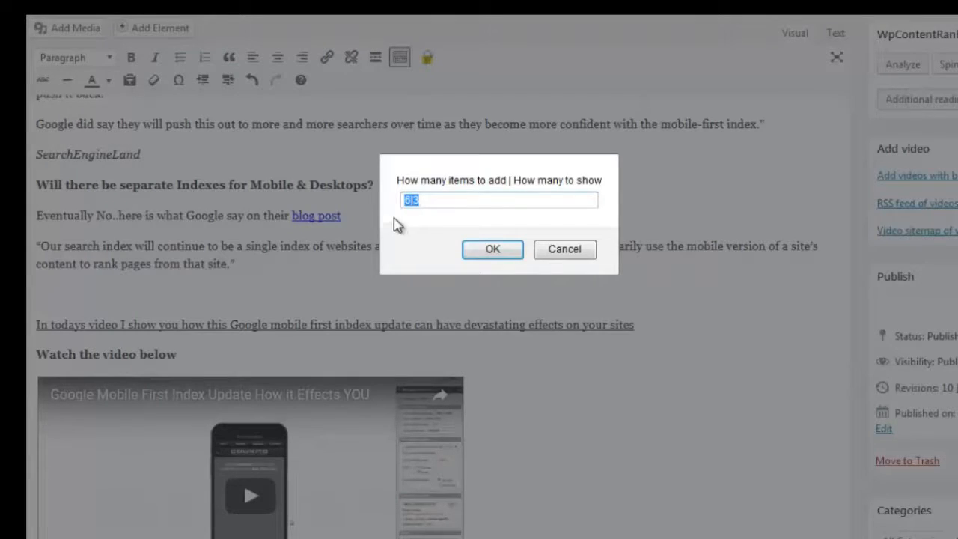
{"action": "left_click", "coordinate": [411, 199]}
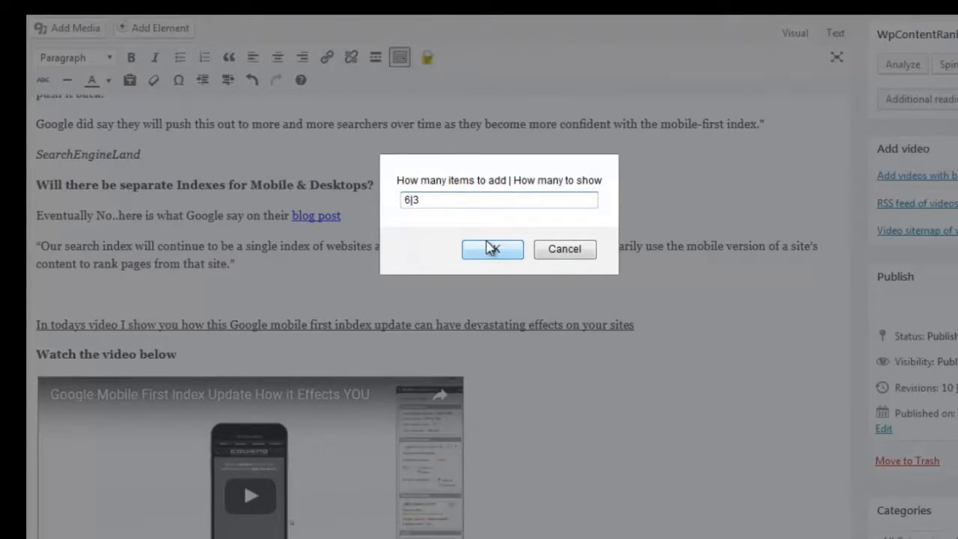
{"action": "key", "text": "BackSpace"}
{"action": "type", "text": "1"}
{"action": "left_click", "coordinate": [492, 249]}
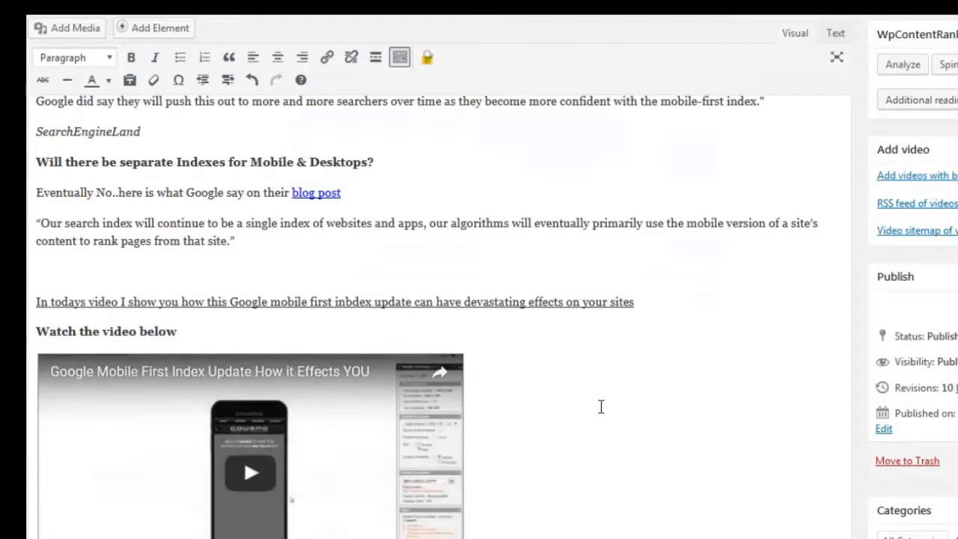
{"action": "scroll", "coordinate": [600, 407], "scroll_direction": "down", "scroll_amount": 10}
{"action": "left_click", "coordinate": [76, 179]}
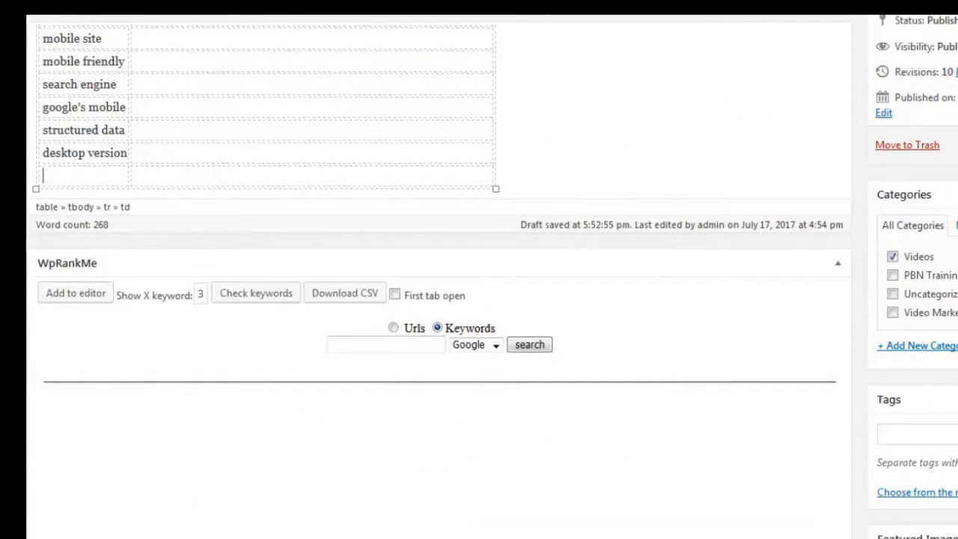
Step: Insert the phrase "desktop site" as the seventh title of the Additional reading table and recheck the two-phrase LSI keywords
{"action": "scroll", "coordinate": [945, 434], "scroll_direction": "up", "scroll_amount": 5}
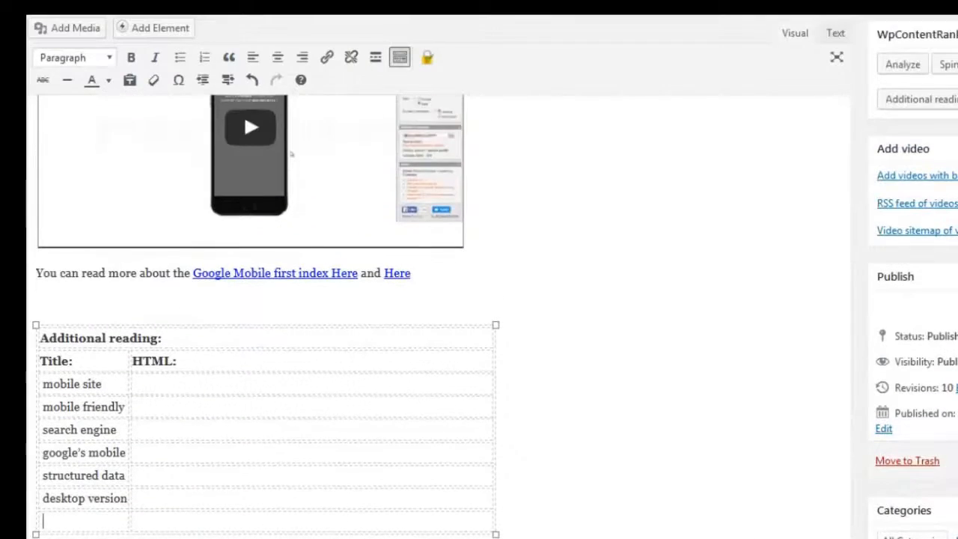
{"action": "left_click", "coordinate": [908, 66]}
{"action": "left_click_drag", "start_coordinate": [475, 381], "coordinate": [97, 528]}
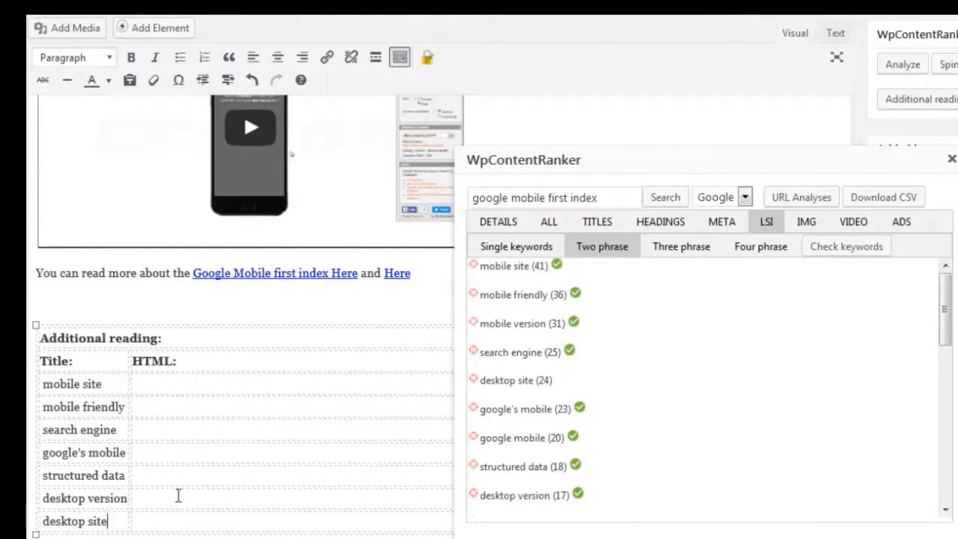
{"action": "left_click", "coordinate": [869, 252]}
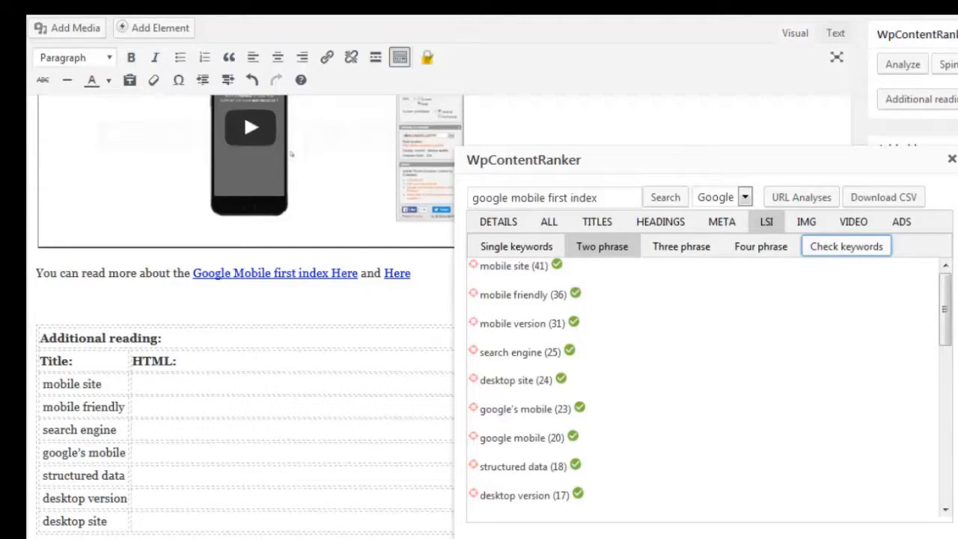
Step: Insert the video "Google Mobile First Index, Search Console Changes & SEO Topics" into the HTML cell of the mobile site row
{"action": "left_click", "coordinate": [150, 388]}
{"action": "left_click", "coordinate": [174, 429]}
{"action": "left_click", "coordinate": [178, 450]}
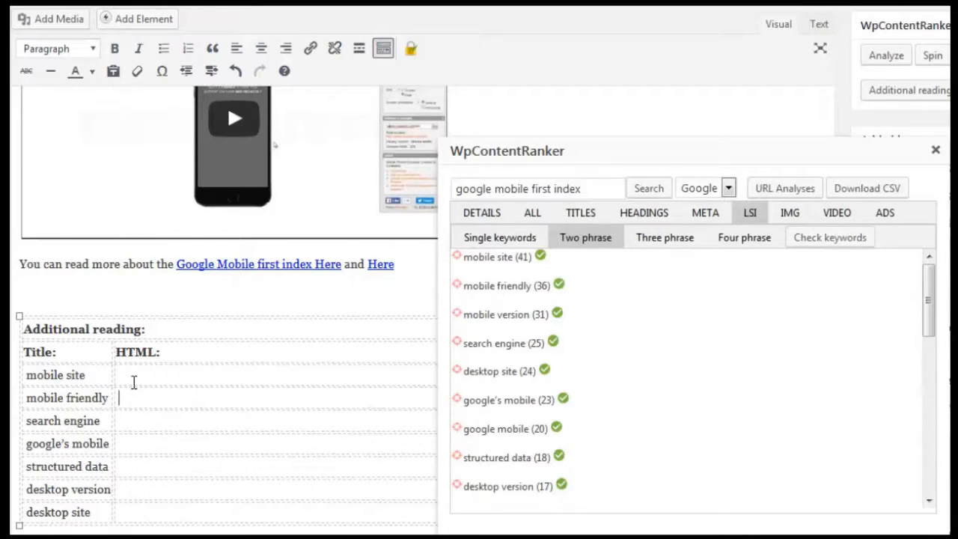
{"action": "left_click", "coordinate": [837, 214]}
{"action": "left_click_drag", "start_coordinate": [580, 310], "coordinate": [246, 376]}
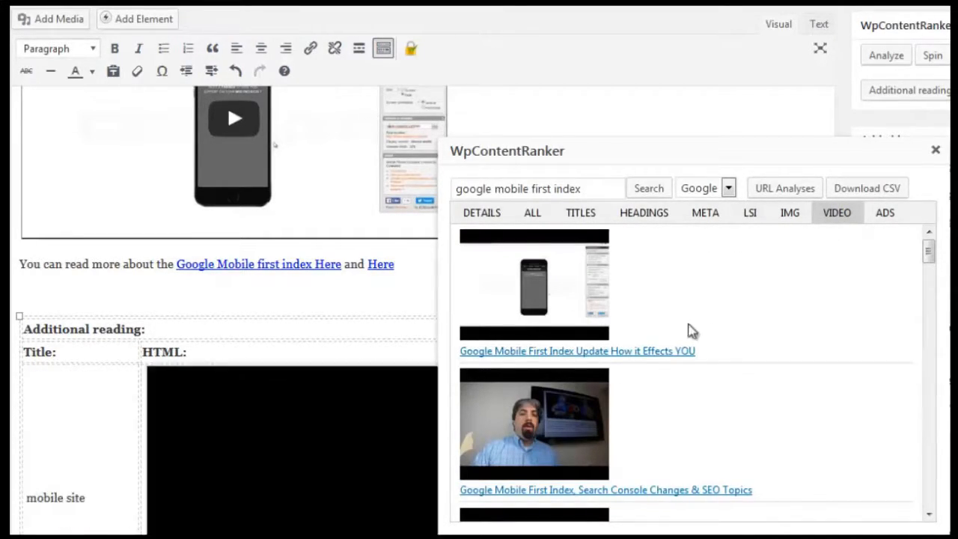
Step: Insert "How to Prepare Your Website for Google's Mobile First Index" for mobile friendly and "Google Mobile First, Algorithm Update, 2017 SEO Advice & More" for search engine
{"action": "scroll", "coordinate": [369, 442], "scroll_direction": "down", "scroll_amount": 3}
{"action": "left_click", "coordinate": [204, 432]}
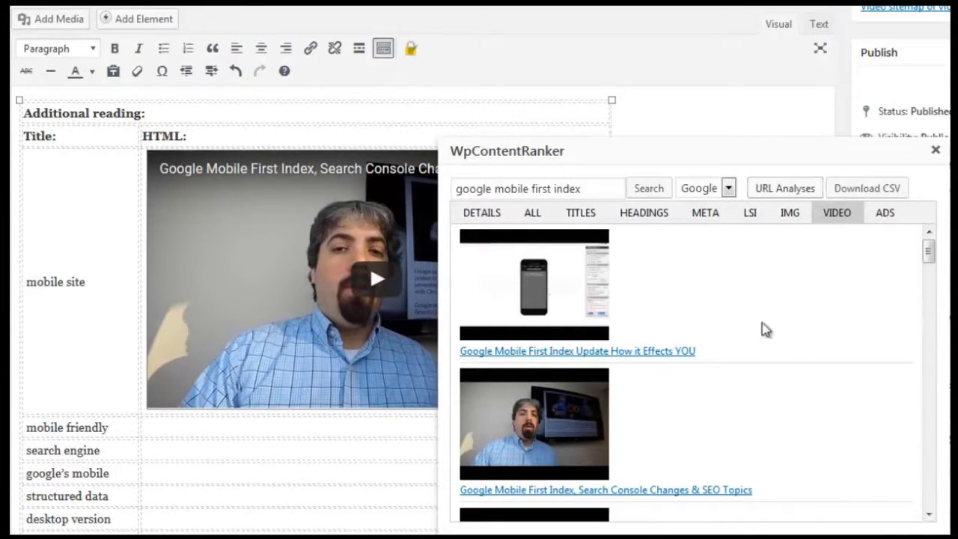
{"action": "scroll", "coordinate": [574, 451], "scroll_direction": "down", "scroll_amount": 2}
{"action": "left_click_drag", "start_coordinate": [548, 442], "coordinate": [280, 457]}
{"action": "scroll", "coordinate": [285, 458], "scroll_direction": "down", "scroll_amount": 3}
{"action": "left_click_drag", "start_coordinate": [562, 509], "coordinate": [253, 450]}
{"action": "scroll", "coordinate": [252, 443], "scroll_direction": "down", "scroll_amount": 3}
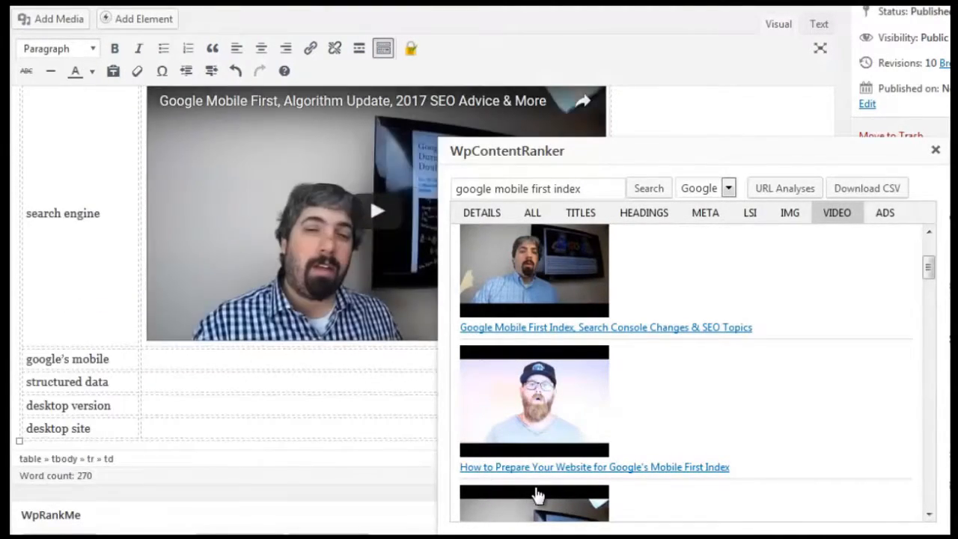
Step: Insert the Digital Minute "Google search switching to mobile first index" video for google's mobile and "Google's News on Mobile-First Index" for structured data
{"action": "scroll", "coordinate": [536, 498], "scroll_direction": "down", "scroll_amount": 2}
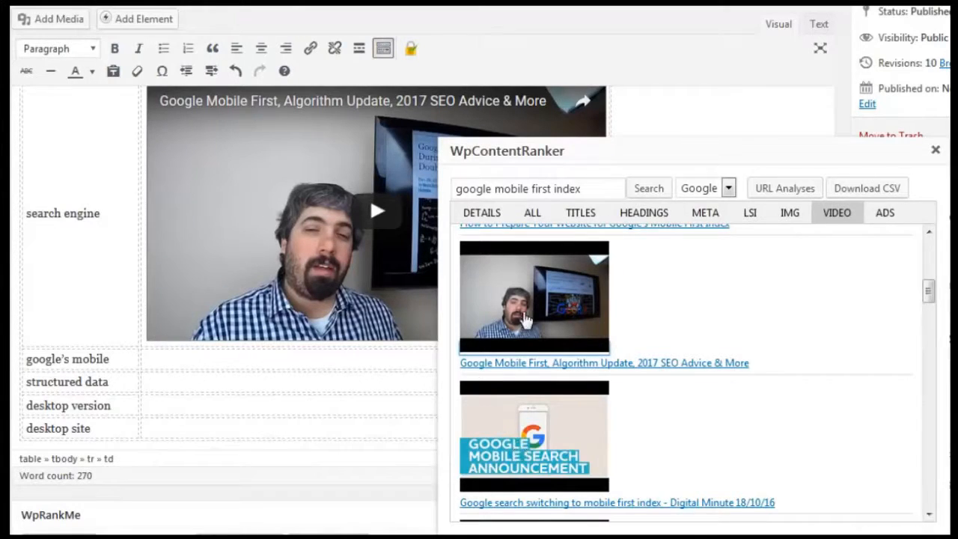
{"action": "left_click_drag", "start_coordinate": [488, 405], "coordinate": [241, 353]}
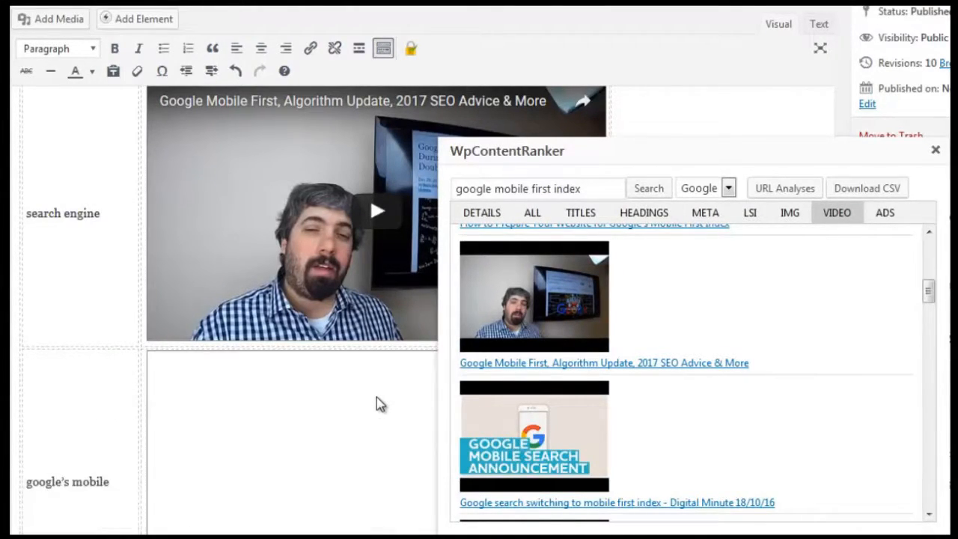
{"action": "scroll", "coordinate": [380, 405], "scroll_direction": "down", "scroll_amount": 4}
{"action": "scroll", "coordinate": [561, 482], "scroll_direction": "down", "scroll_amount": 1}
{"action": "scroll", "coordinate": [560, 481], "scroll_direction": "down", "scroll_amount": 2}
{"action": "left_click_drag", "start_coordinate": [552, 479], "coordinate": [217, 271]}
{"action": "scroll", "coordinate": [285, 314], "scroll_direction": "down", "scroll_amount": 3}
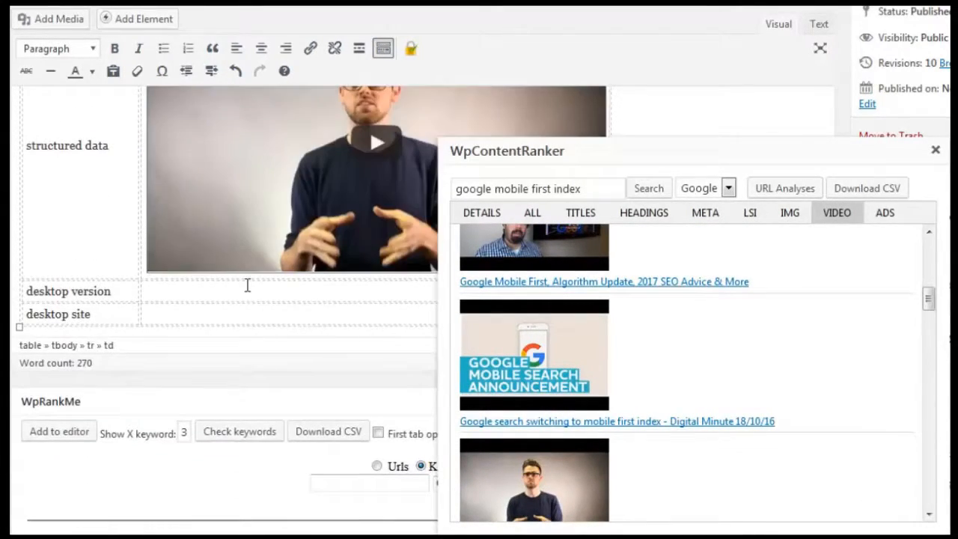
Step: Insert "Google Delays Its Mobile-First Index" for desktop version and "Google Mobile Index 2017" for desktop site, and close the analysis results
{"action": "scroll", "coordinate": [537, 436], "scroll_direction": "down", "scroll_amount": 2}
{"action": "left_click_drag", "start_coordinate": [529, 467], "coordinate": [222, 297]}
{"action": "scroll", "coordinate": [230, 299], "scroll_direction": "down", "scroll_amount": 3}
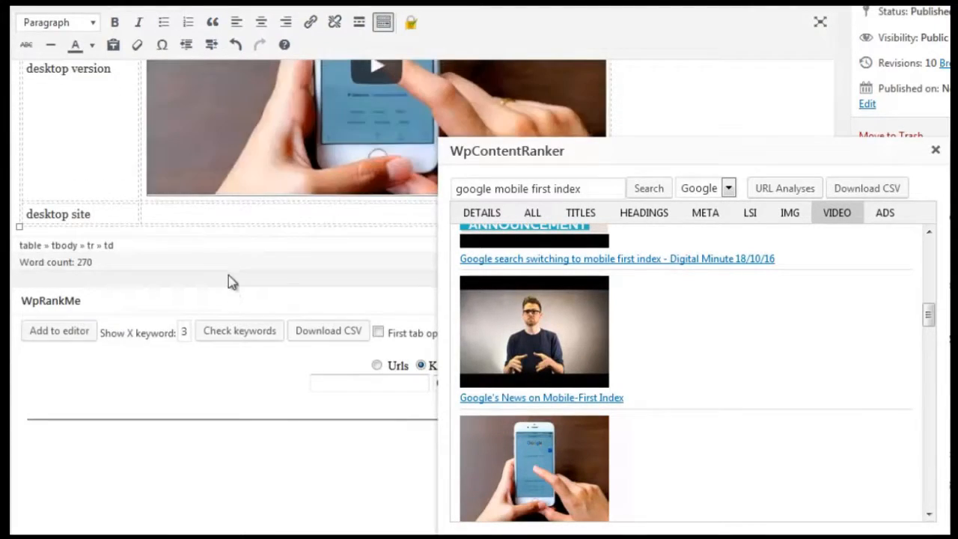
{"action": "scroll", "coordinate": [483, 426], "scroll_direction": "down", "scroll_amount": 2}
{"action": "left_click_drag", "start_coordinate": [539, 442], "coordinate": [188, 230]}
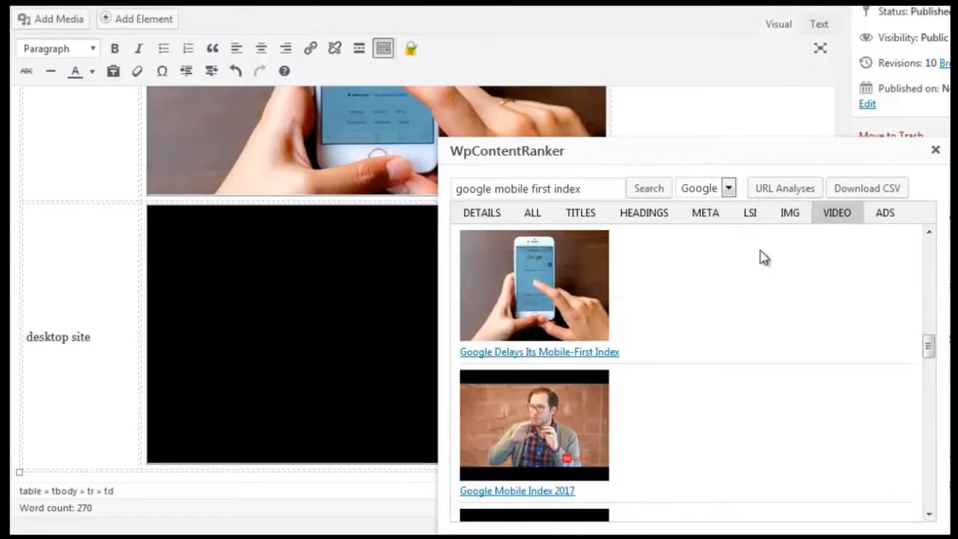
{"action": "left_click", "coordinate": [935, 150]}
Step: In the post's HTML source, set the video width to 300 for mobile site, mobile friendly, search engine and google's mobile
{"action": "scroll", "coordinate": [474, 299], "scroll_direction": "up", "scroll_amount": 8}
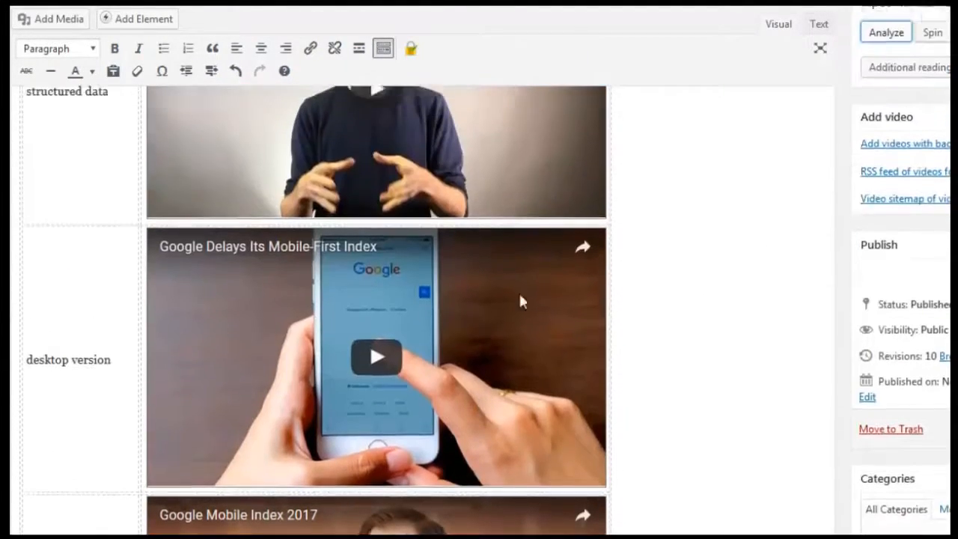
{"action": "scroll", "coordinate": [738, 259], "scroll_direction": "up", "scroll_amount": 3}
{"action": "left_click", "coordinate": [819, 25]}
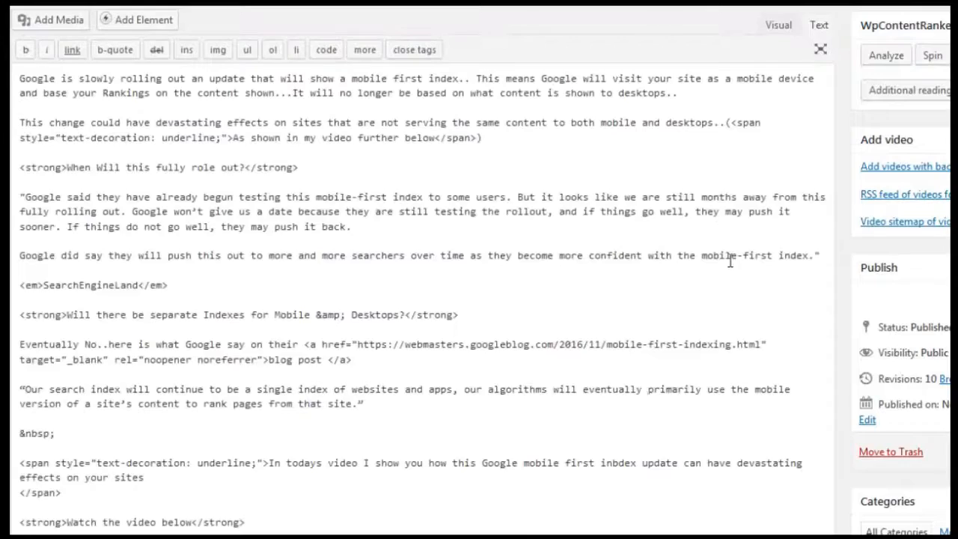
{"action": "scroll", "coordinate": [649, 408], "scroll_direction": "down", "scroll_amount": 10}
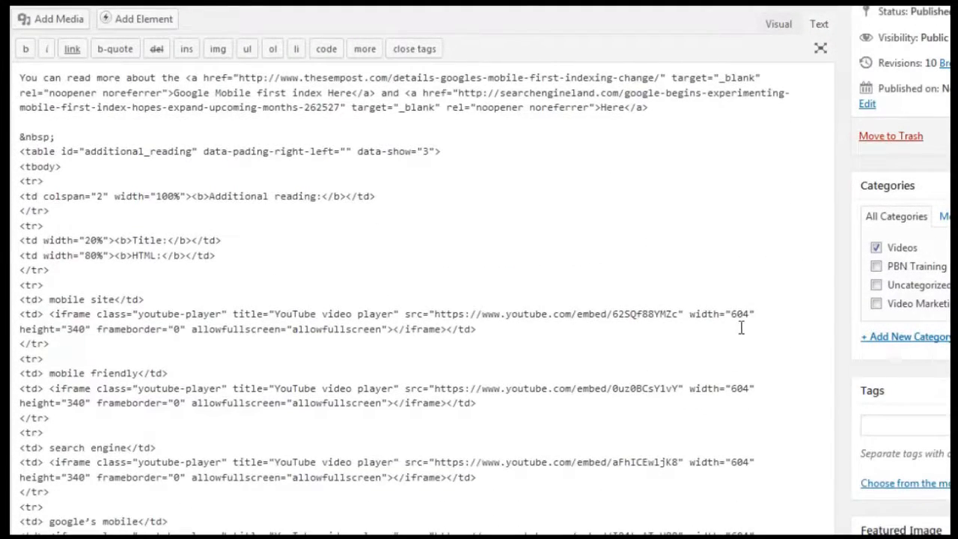
{"action": "type", "text": "300"}
{"action": "double_click", "coordinate": [740, 388]}
{"action": "type", "text": "300"}
{"action": "type", "text": "300"}
{"action": "type", "text": "300"}
Step: Set the video width to 300 for the desktop version and desktop site rows and return to the visual editor
{"action": "scroll", "coordinate": [719, 464], "scroll_direction": "down", "scroll_amount": 3}
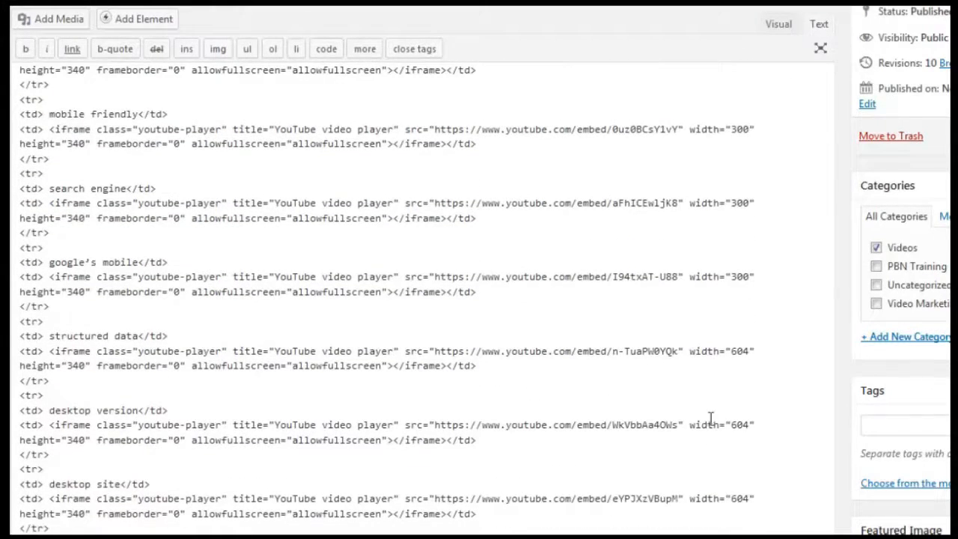
{"action": "type", "text": "300"}
{"action": "scroll", "coordinate": [370, 476], "scroll_direction": "up", "scroll_amount": 10}
{"action": "left_click", "coordinate": [781, 27]}
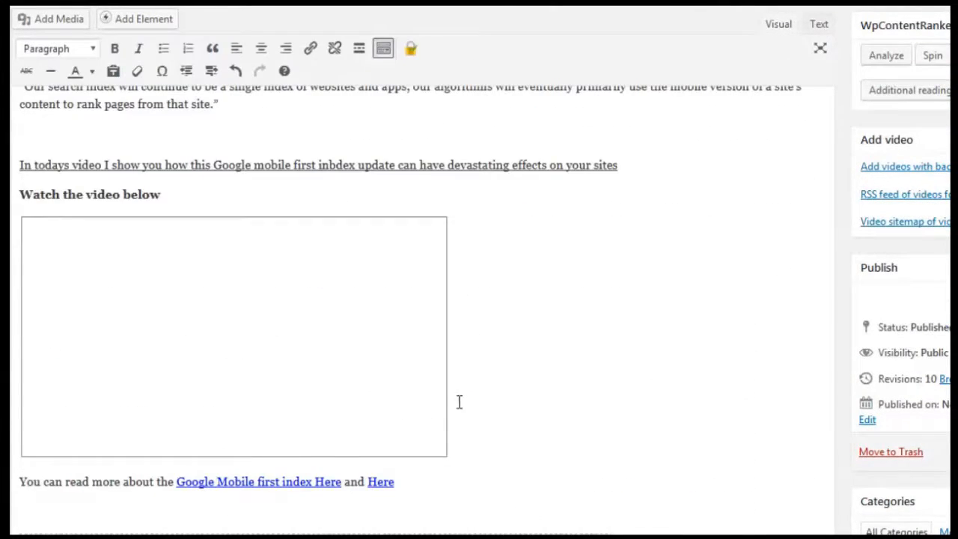
Step: Update the post and check the resized videos in its Additional reading table
{"action": "scroll", "coordinate": [537, 413], "scroll_direction": "down", "scroll_amount": 7}
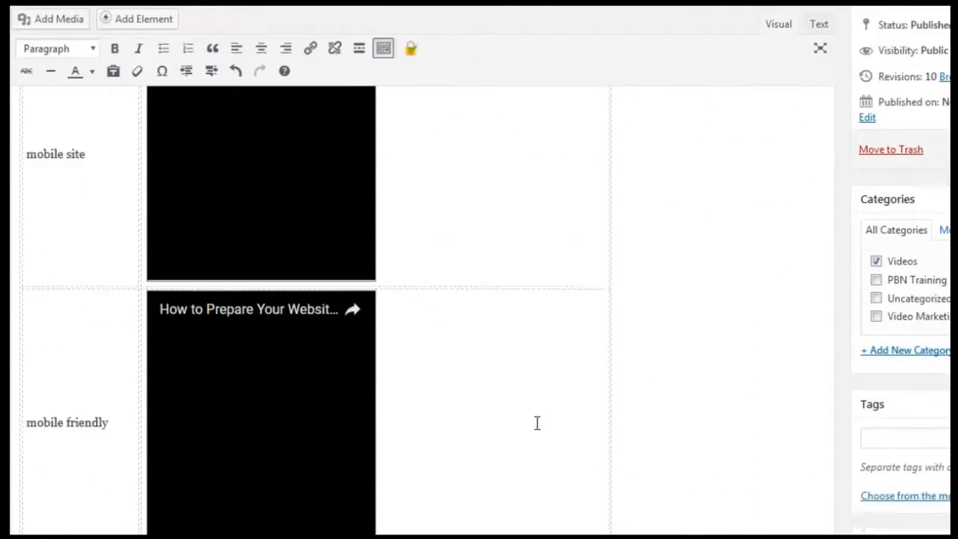
{"action": "scroll", "coordinate": [676, 417], "scroll_direction": "up", "scroll_amount": 8}
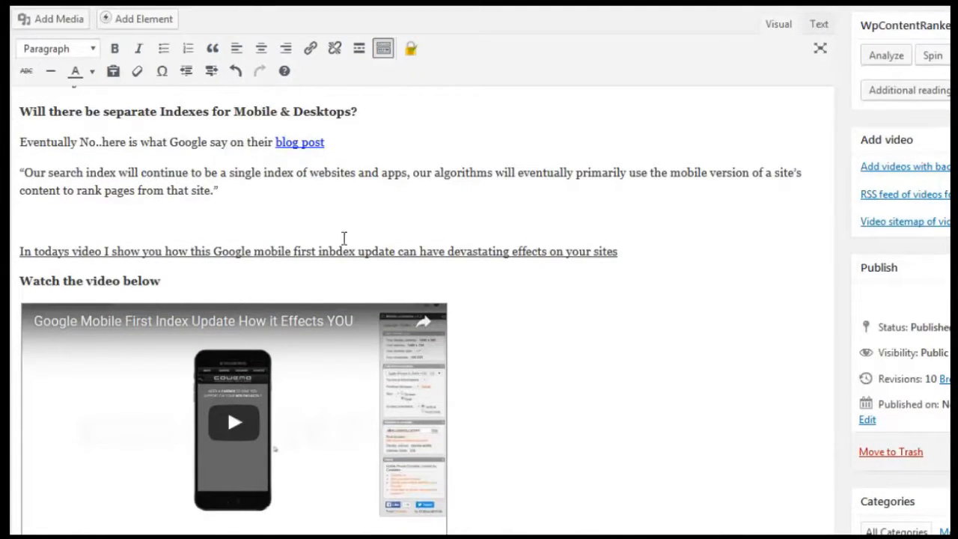
{"action": "scroll", "coordinate": [492, 284], "scroll_direction": "down", "scroll_amount": 1}
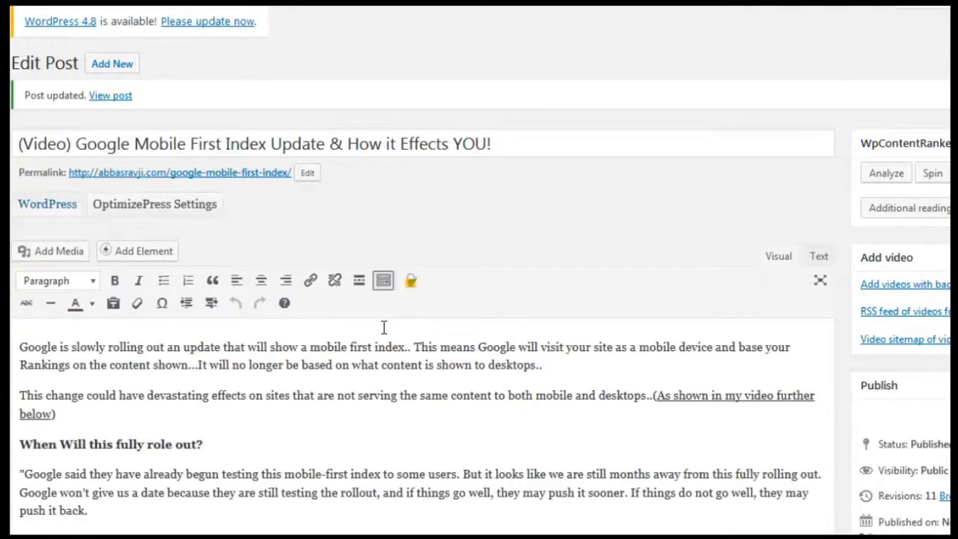
{"action": "scroll", "coordinate": [382, 406], "scroll_direction": "down", "scroll_amount": 5}
{"action": "scroll", "coordinate": [383, 414], "scroll_direction": "down", "scroll_amount": 9}
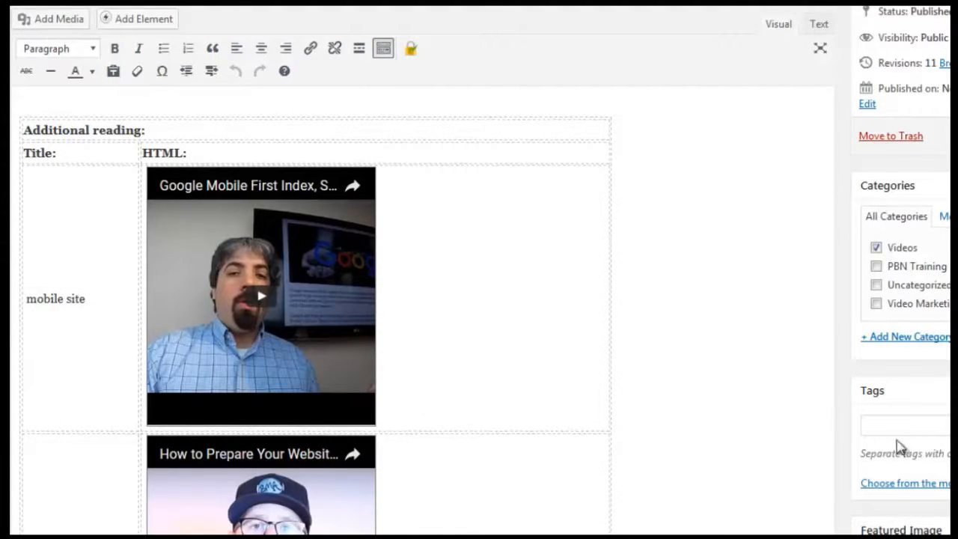
Step: Open the published post in a new browser tab from its permalink and find the Additional reading tabs below the main video
{"action": "scroll", "coordinate": [794, 490], "scroll_direction": "up", "scroll_amount": 15}
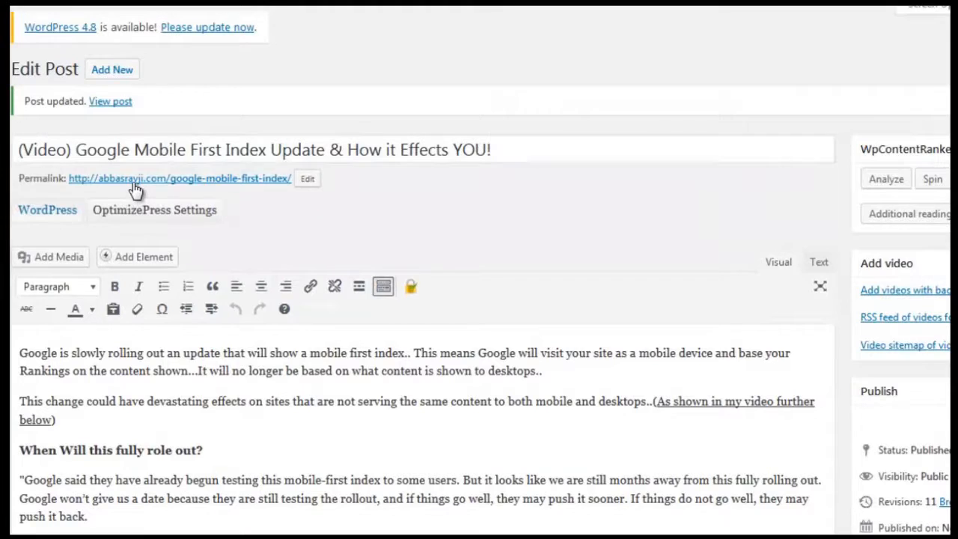
{"action": "right_click", "coordinate": [133, 184]}
{"action": "left_click", "coordinate": [168, 198]}
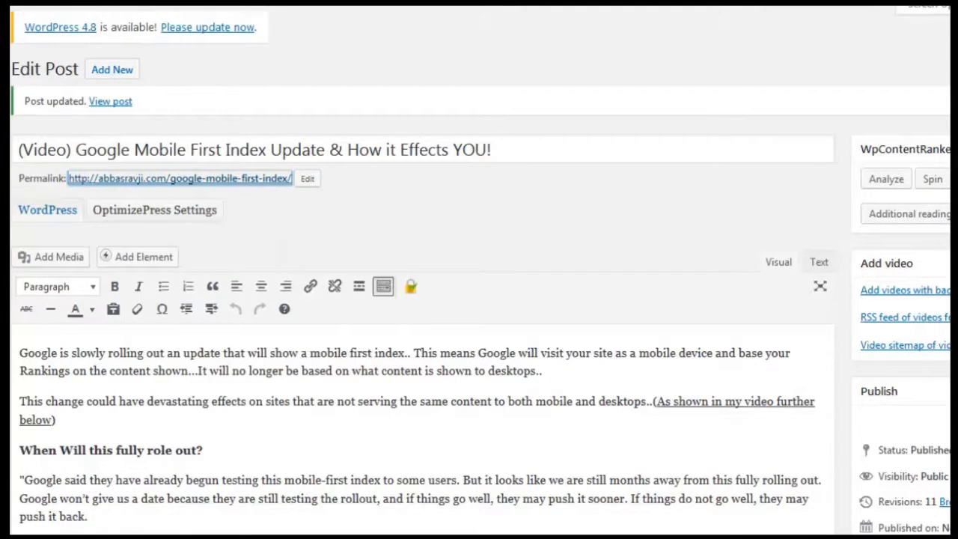
{"action": "left_click", "coordinate": [269, 3]}
{"action": "scroll", "coordinate": [395, 450], "scroll_direction": "down", "scroll_amount": 5}
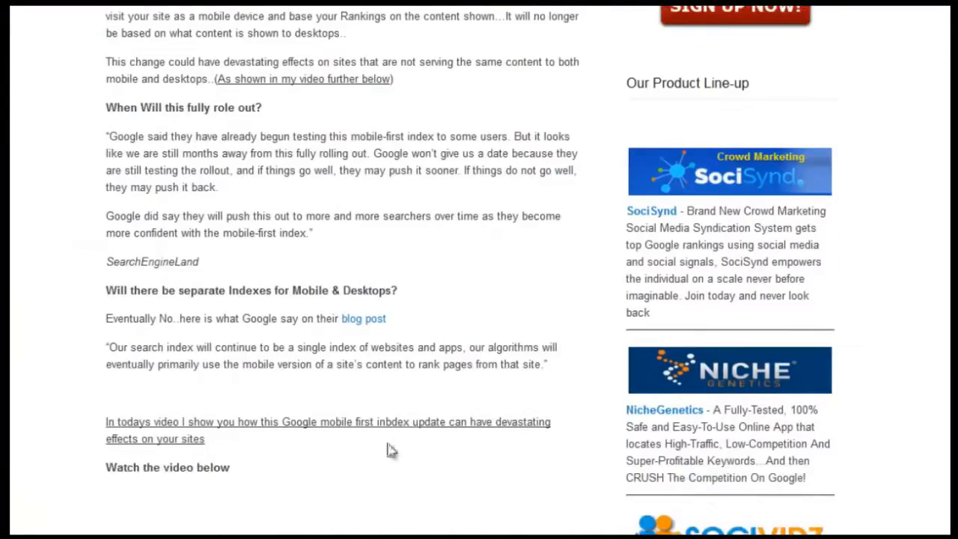
{"action": "scroll", "coordinate": [389, 444], "scroll_direction": "down", "scroll_amount": 7}
{"action": "scroll", "coordinate": [265, 421], "scroll_direction": "up", "scroll_amount": 1}
{"action": "scroll", "coordinate": [336, 184], "scroll_direction": "down", "scroll_amount": 3}
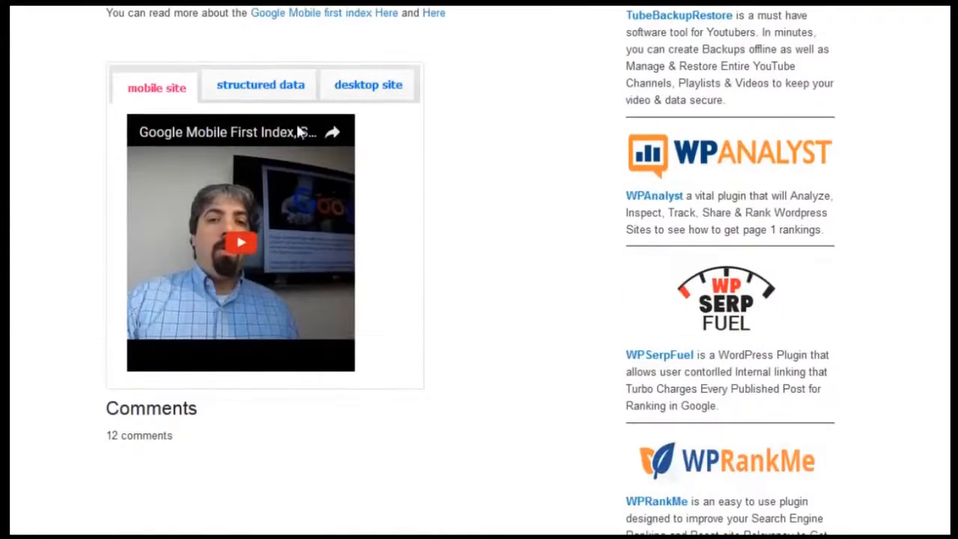
{"action": "scroll", "coordinate": [367, 300], "scroll_direction": "up", "scroll_amount": 3}
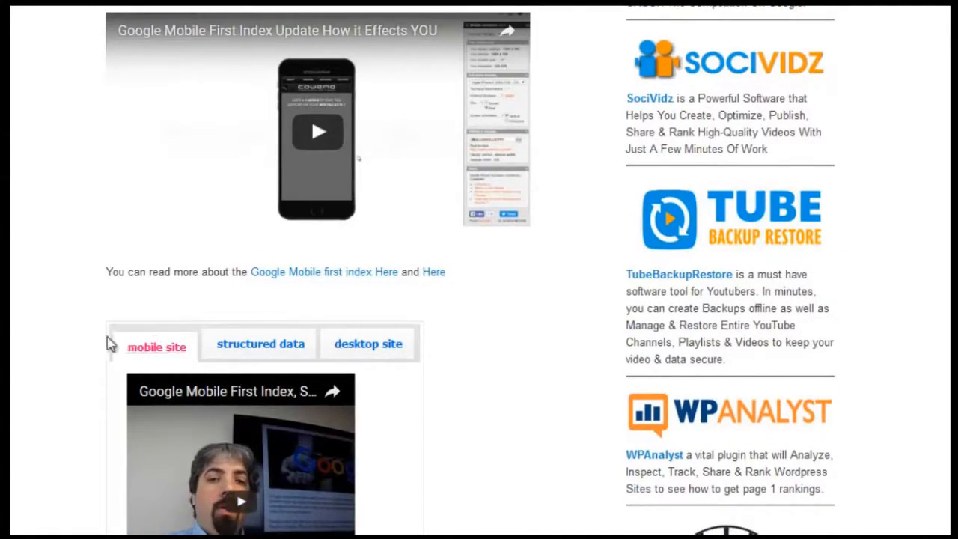
Step: View the videos under the structured data and desktop site tabs of the published post
{"action": "left_click", "coordinate": [259, 352]}
{"action": "left_click", "coordinate": [349, 351]}
{"action": "left_click", "coordinate": [274, 355]}
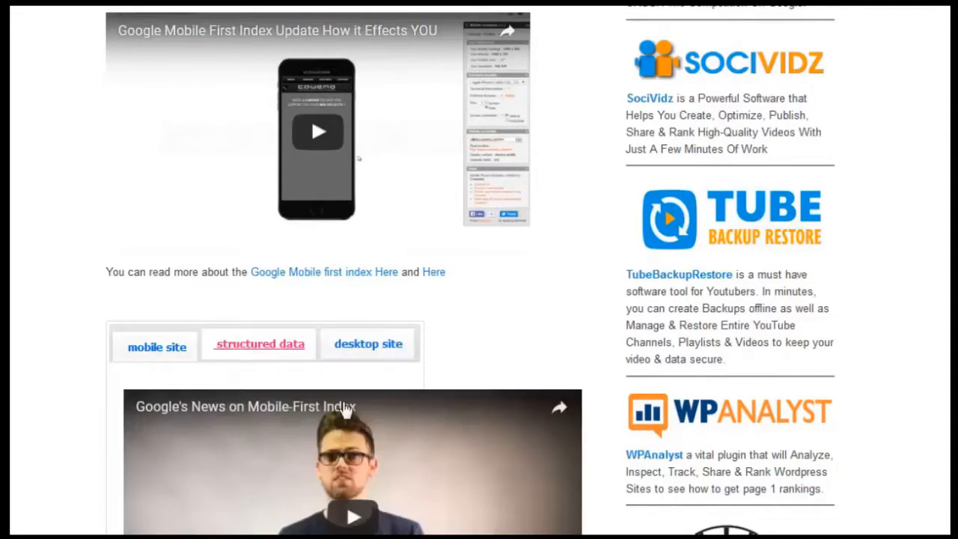
{"action": "left_click", "coordinate": [355, 349]}
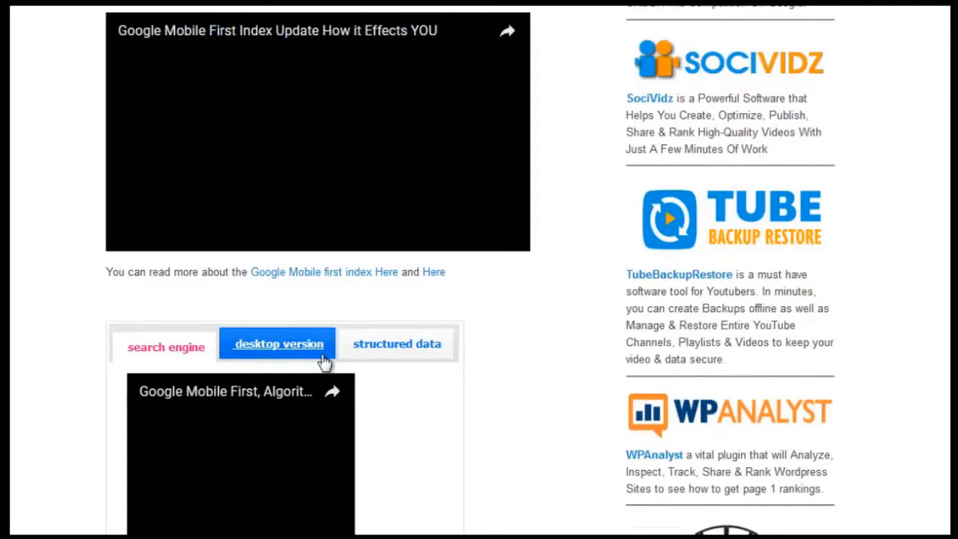
Step: Reload the published post and view the videos under its structured data, desktop version and search engine tabs
{"action": "left_click", "coordinate": [370, 359]}
{"action": "left_click", "coordinate": [305, 361]}
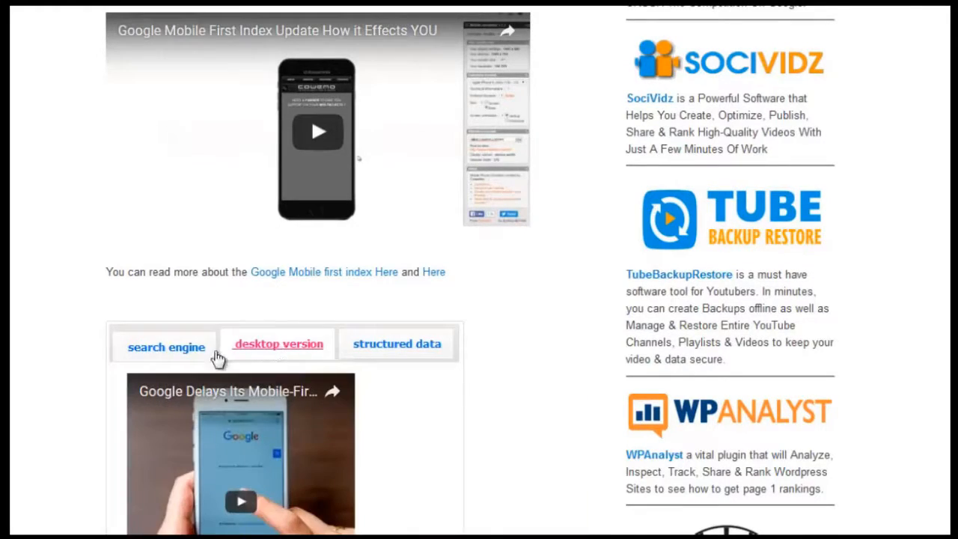
{"action": "left_click", "coordinate": [188, 346]}
Step: Reload the published post for another tab selection, view its structured data and desktop site tabs, and reload once more
{"action": "key", "text": "F5"}
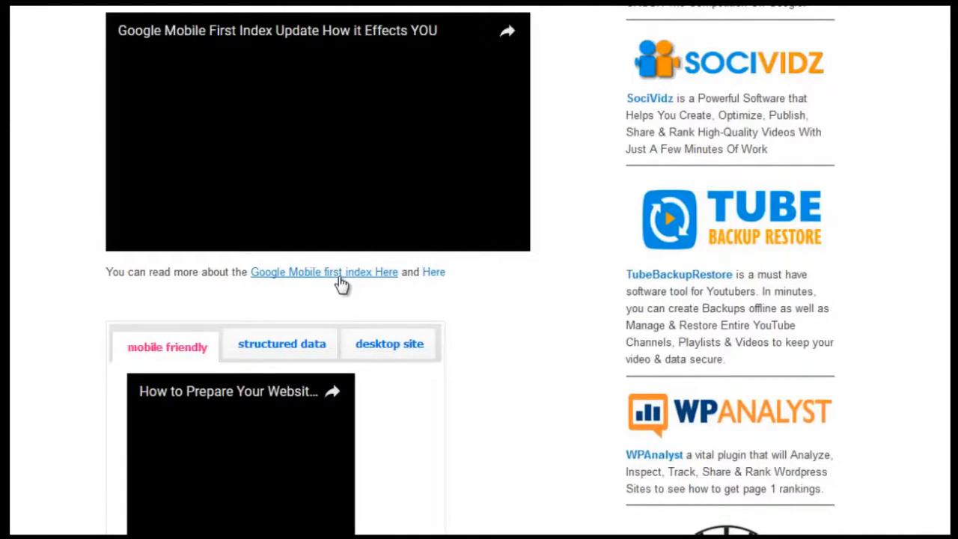
{"action": "left_click", "coordinate": [253, 346]}
{"action": "left_click", "coordinate": [360, 346]}
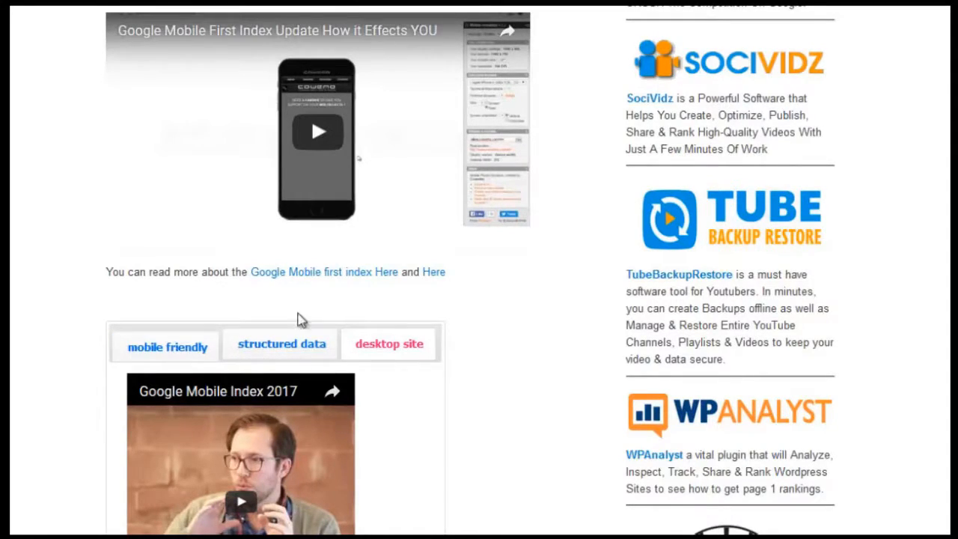
{"action": "key", "text": "F5"}
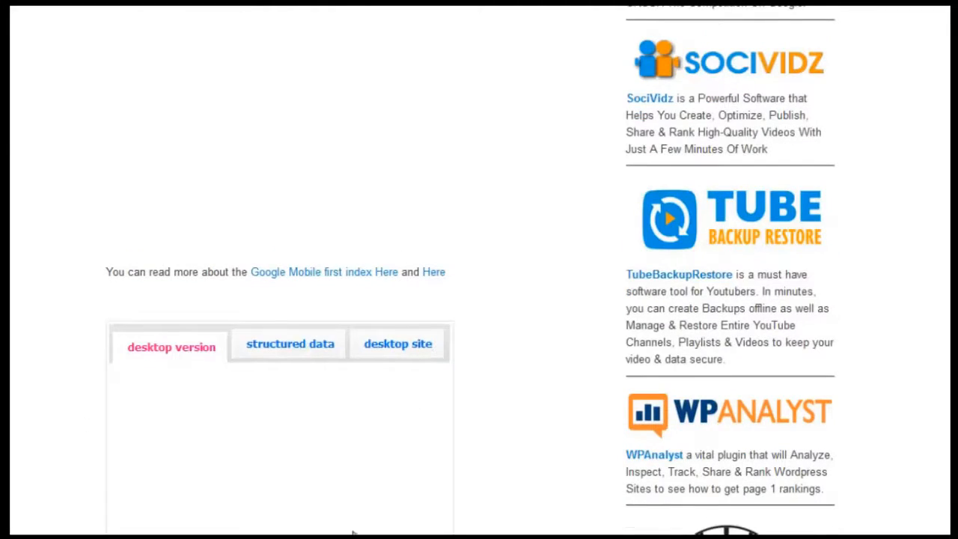
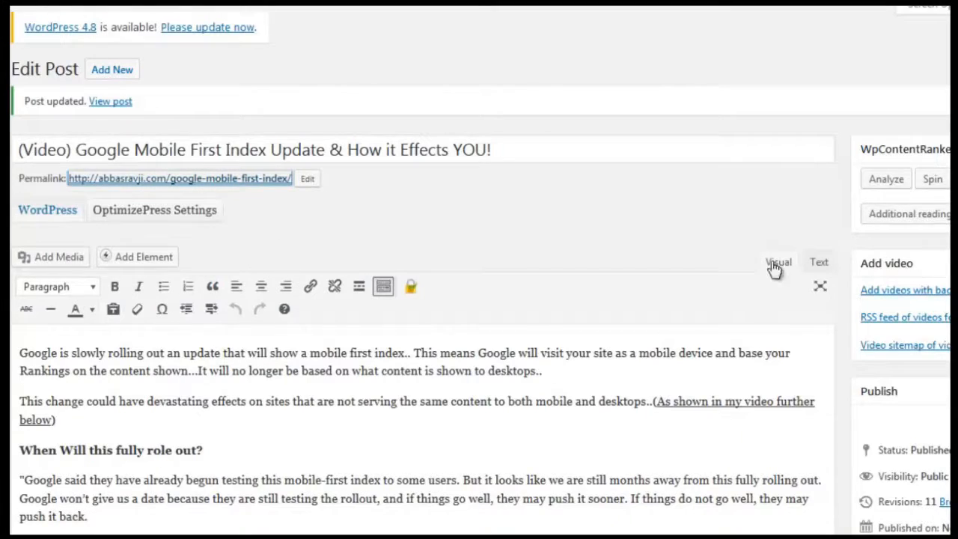
Step: Open the WpContentRanker analysis window in the post editor, close it, and return to the published post
{"action": "left_click", "coordinate": [886, 178]}
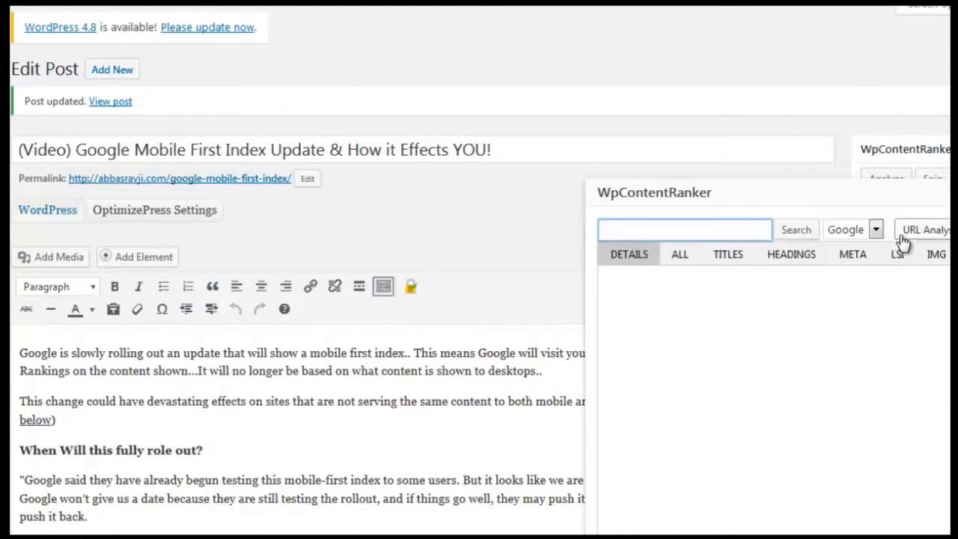
{"action": "left_click", "coordinate": [950, 192]}
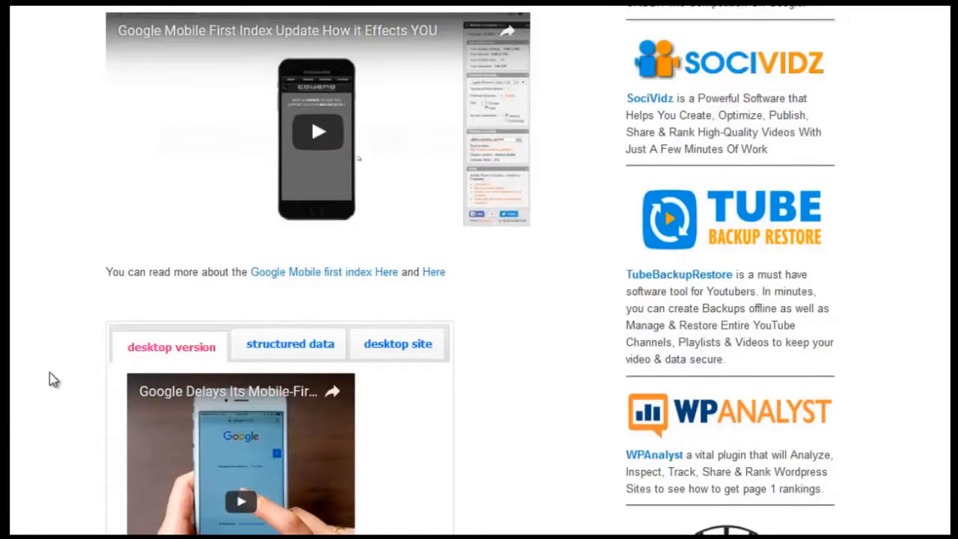
Step: View the videos under the structured data, desktop site and desktop version tabs of the published post
{"action": "scroll", "coordinate": [53, 392], "scroll_direction": "down", "scroll_amount": 2}
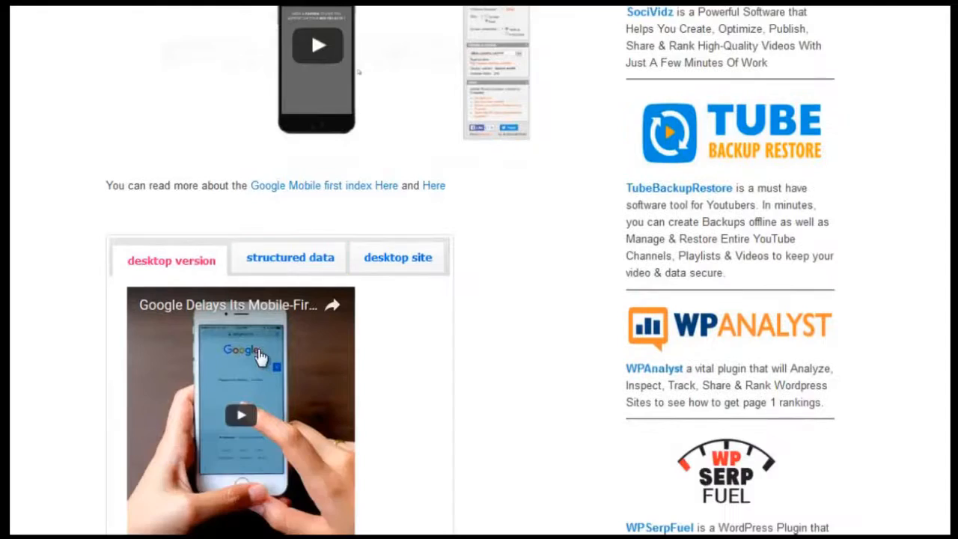
{"action": "left_click", "coordinate": [305, 274]}
{"action": "left_click", "coordinate": [367, 269]}
{"action": "left_click", "coordinate": [283, 271]}
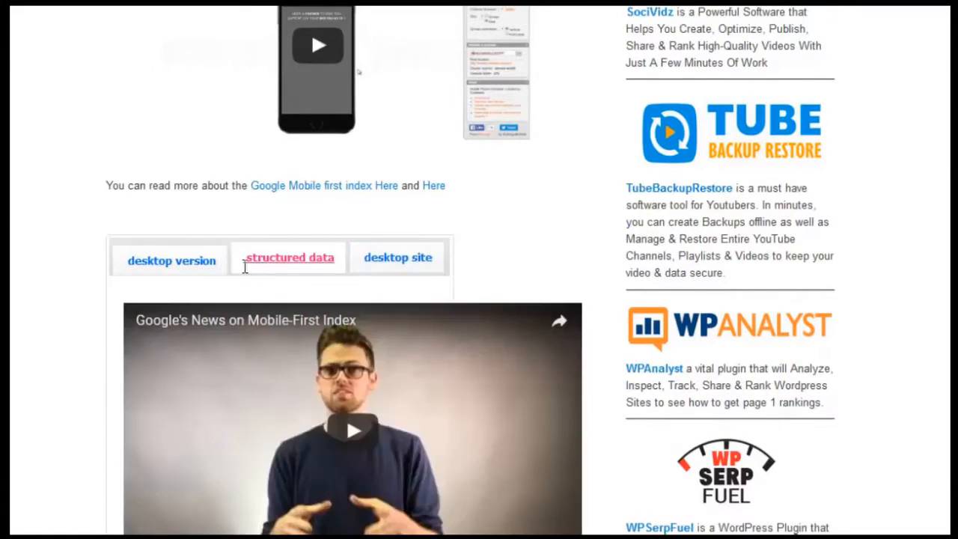
{"action": "left_click", "coordinate": [188, 271]}
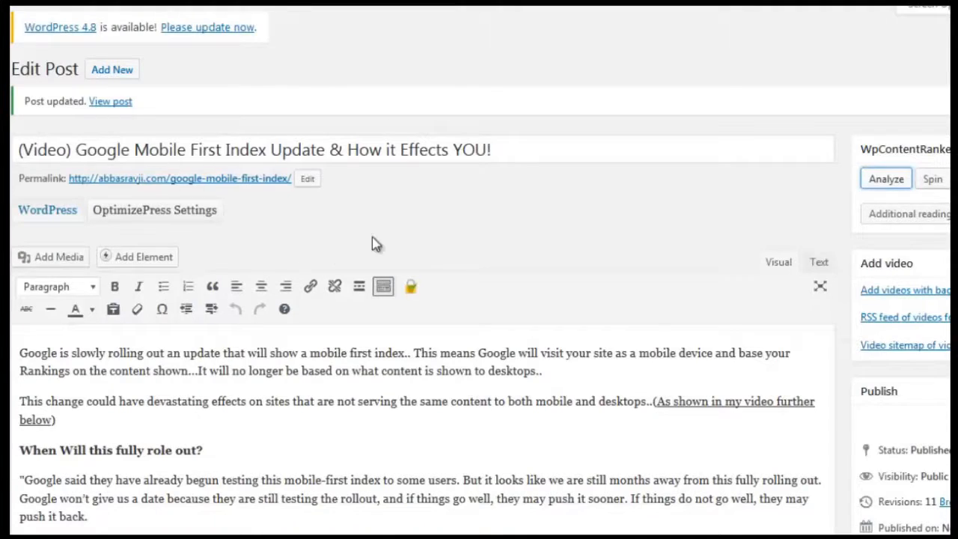
Step: Delete the Additional reading table and the blank line before it from the post's HTML source, and update the post
{"action": "scroll", "coordinate": [389, 245], "scroll_direction": "down", "scroll_amount": 5}
{"action": "scroll", "coordinate": [393, 247], "scroll_direction": "down", "scroll_amount": 6}
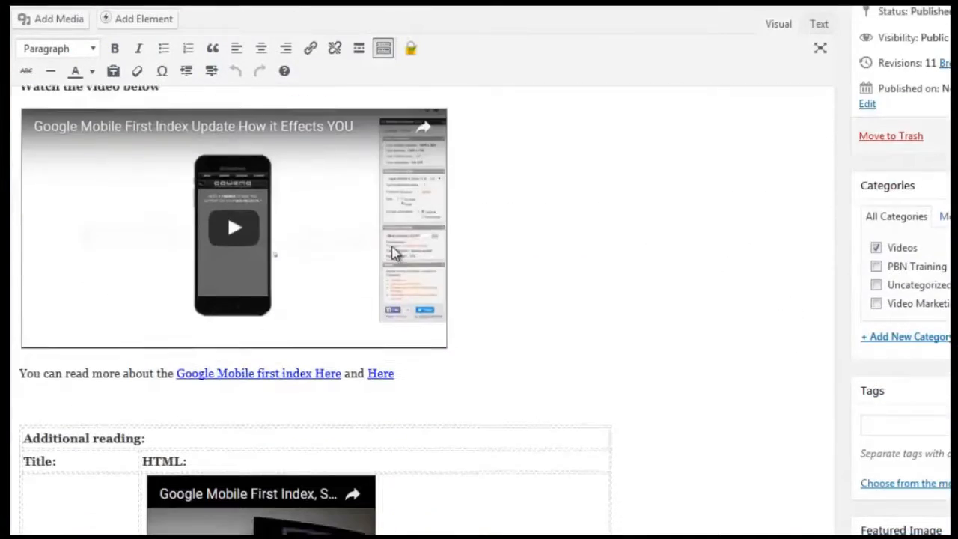
{"action": "left_click", "coordinate": [819, 24]}
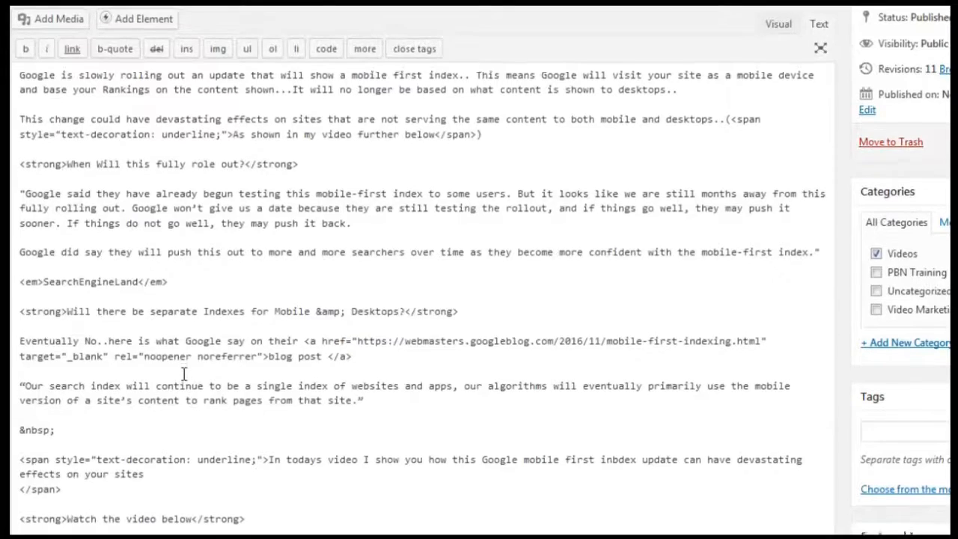
{"action": "scroll", "coordinate": [183, 374], "scroll_direction": "down", "scroll_amount": 5}
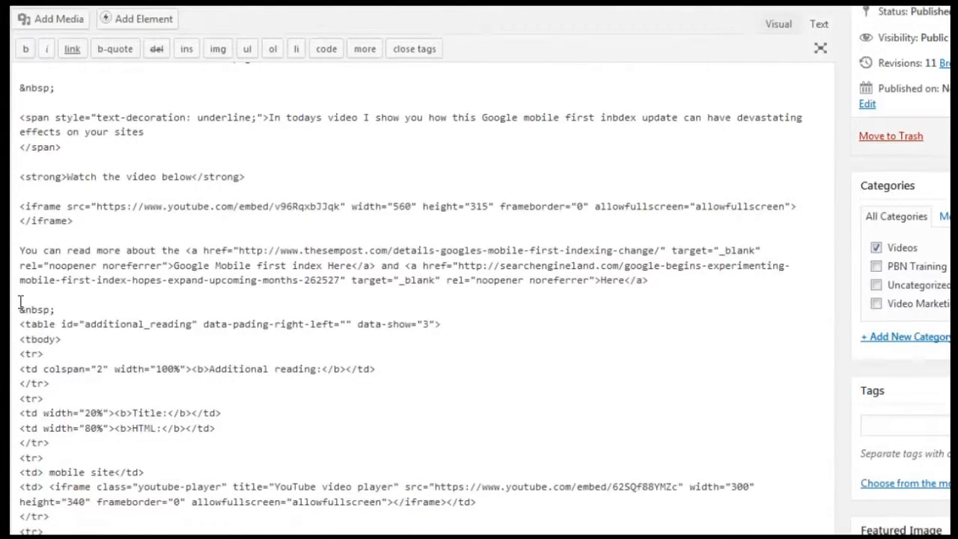
{"action": "left_click_drag", "start_coordinate": [20, 309], "coordinate": [222, 352]}
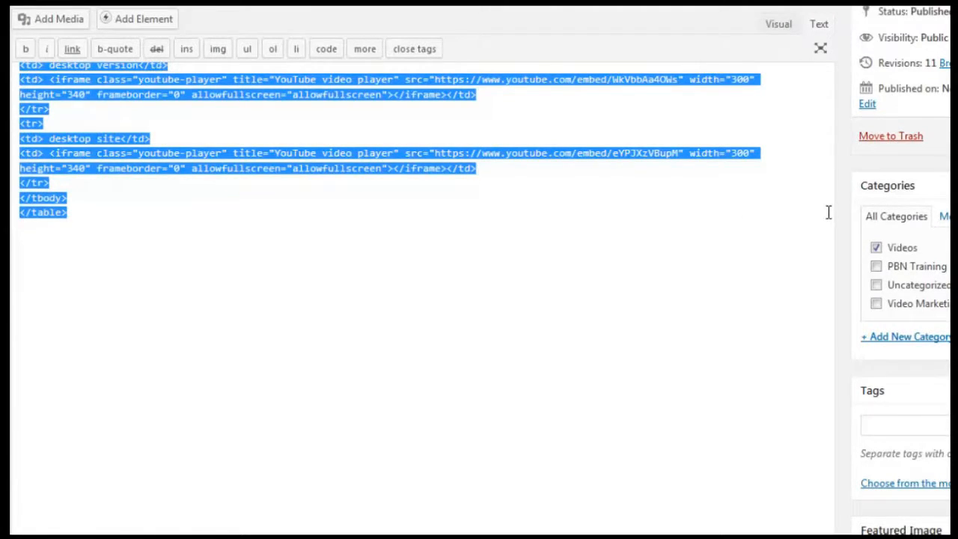
{"action": "key", "text": "Delete"}
{"action": "scroll", "coordinate": [751, 135], "scroll_direction": "up", "scroll_amount": 5}
{"action": "left_click", "coordinate": [783, 23]}
{"action": "scroll", "coordinate": [512, 268], "scroll_direction": "down", "scroll_amount": 5}
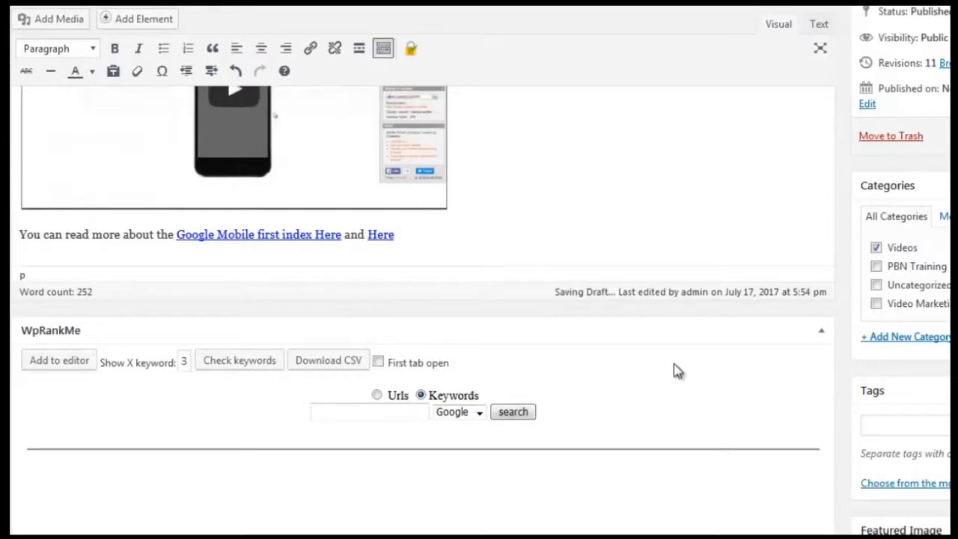
{"action": "scroll", "coordinate": [673, 363], "scroll_direction": "up", "scroll_amount": 5}
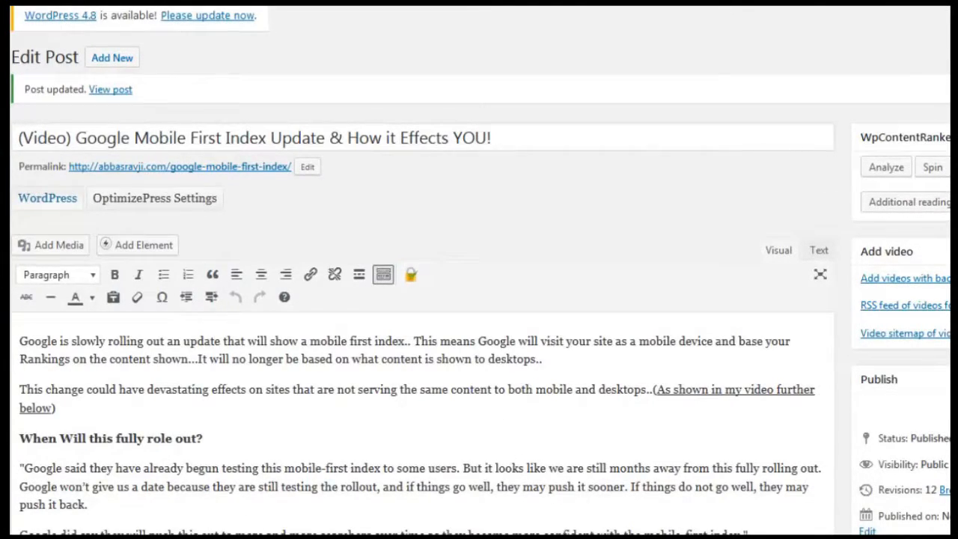
Step: Remove the blank line above the underlined "In todays video" paragraph in the visual editor
{"action": "scroll", "coordinate": [405, 443], "scroll_direction": "down", "scroll_amount": 4}
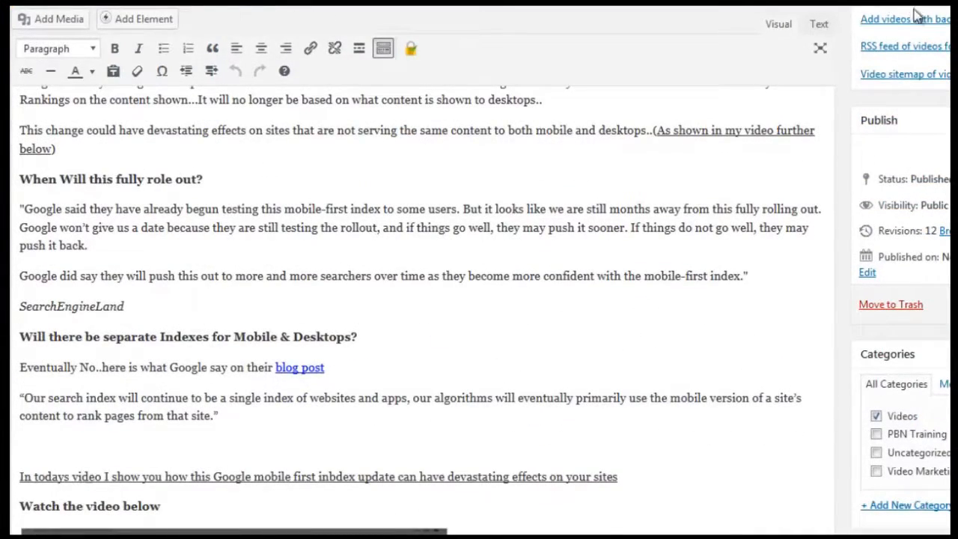
{"action": "left_click", "coordinate": [410, 451]}
{"action": "key", "text": "Delete"}
{"action": "left_click_drag", "start_coordinate": [269, 111], "coordinate": [323, 465]}
{"action": "left_click", "coordinate": [324, 465]}
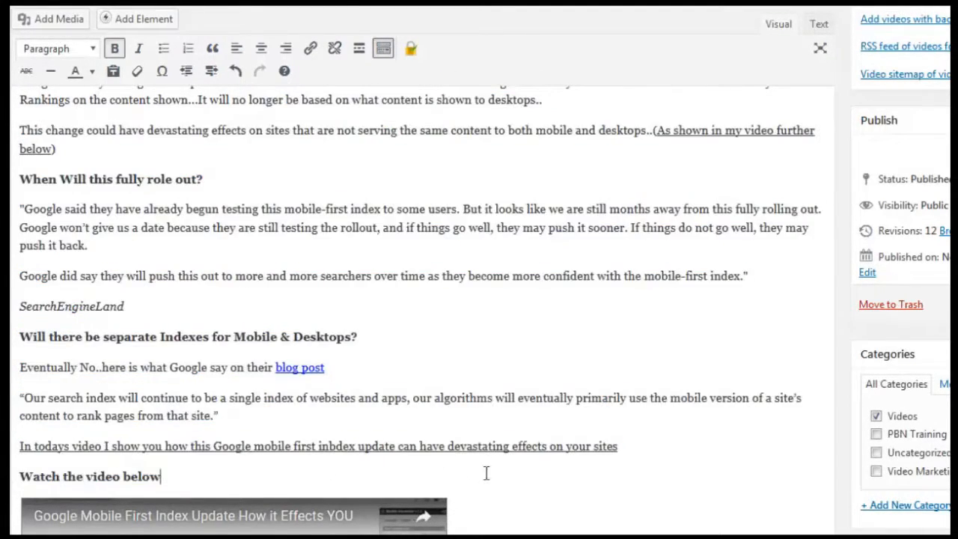
{"action": "scroll", "coordinate": [495, 483], "scroll_direction": "down", "scroll_amount": 4}
{"action": "left_click", "coordinate": [434, 519]}
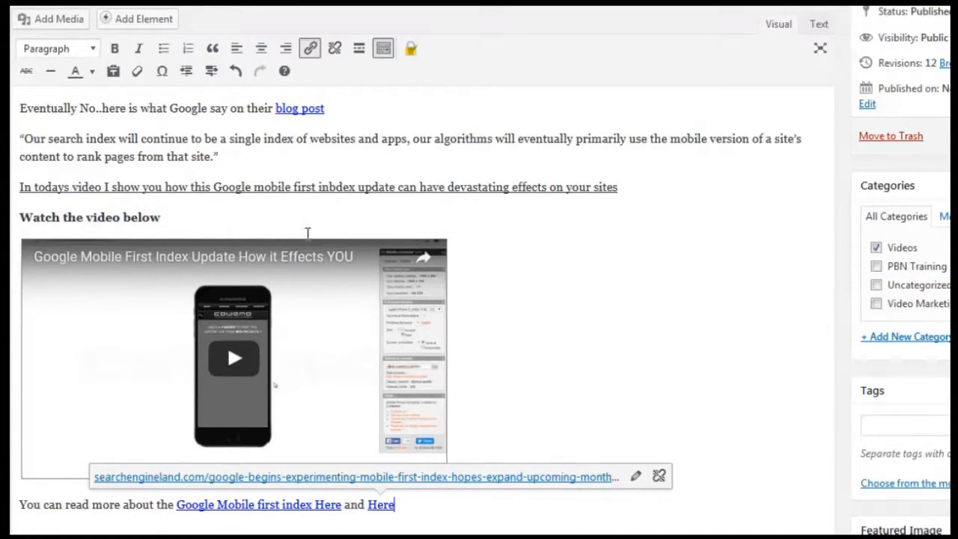
Step: Browse the media library in the post's syndication window and assign the first tweet image to the post
{"action": "scroll", "coordinate": [789, 441], "scroll_direction": "up", "scroll_amount": 7}
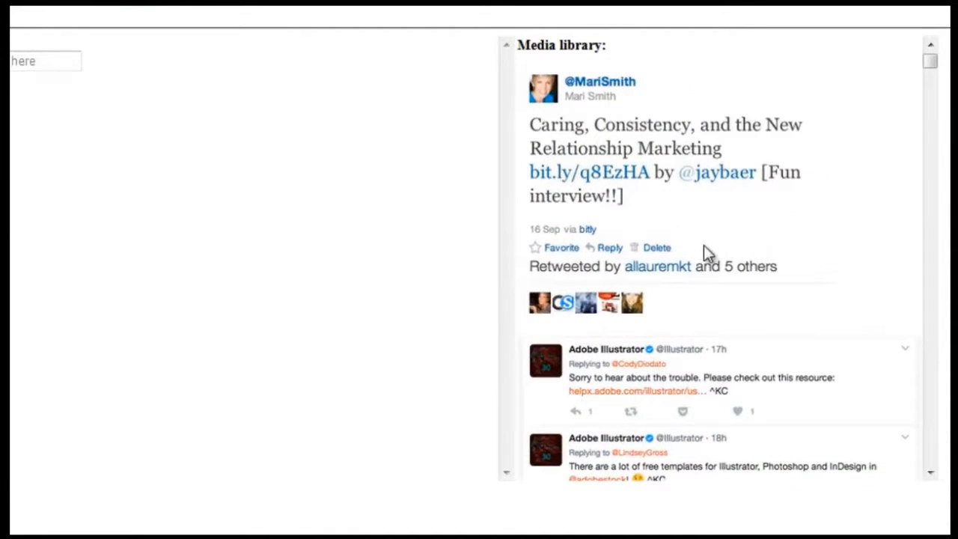
{"action": "scroll", "coordinate": [704, 245], "scroll_direction": "down", "scroll_amount": 10}
{"action": "scroll", "coordinate": [704, 246], "scroll_direction": "up", "scroll_amount": 10}
{"action": "left_click_drag", "start_coordinate": [856, 234], "coordinate": [293, 134]}
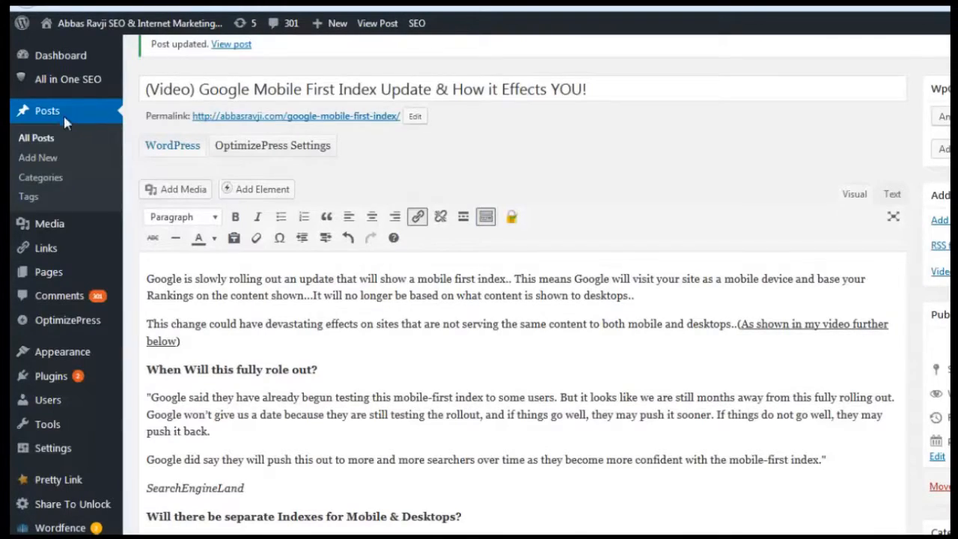
Step: From the list of all posts, select the first four posts and apply the Syndicate bulk action to them
{"action": "left_click", "coordinate": [63, 113]}
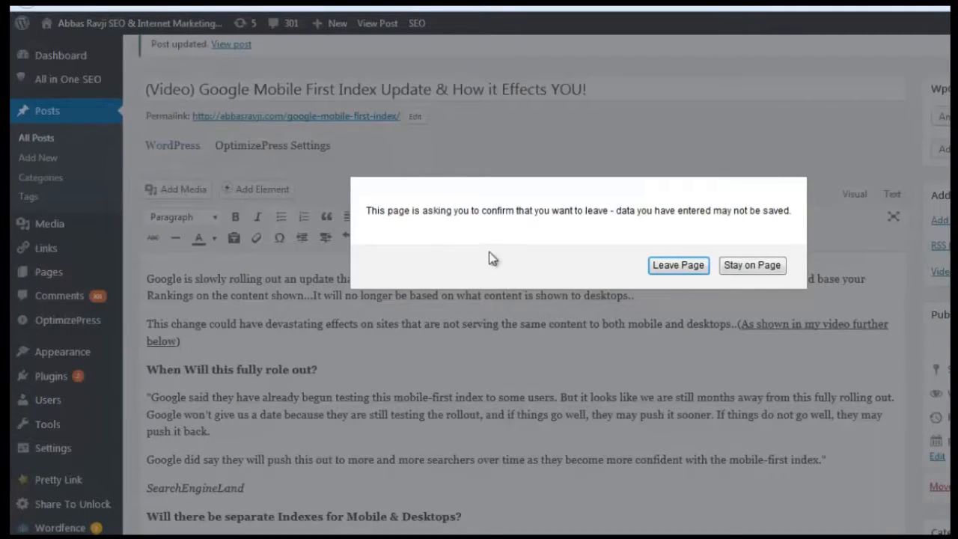
{"action": "left_click", "coordinate": [671, 265]}
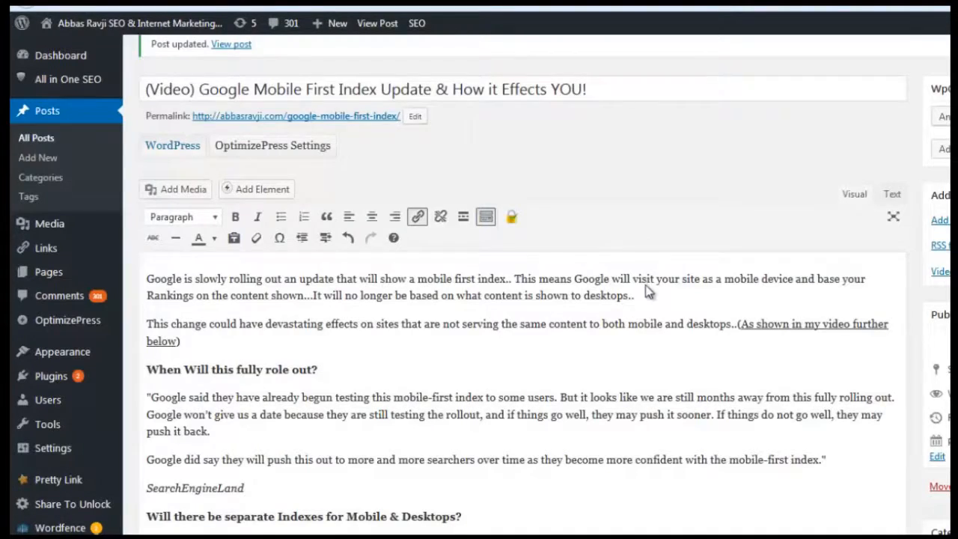
{"action": "left_click", "coordinate": [152, 206]}
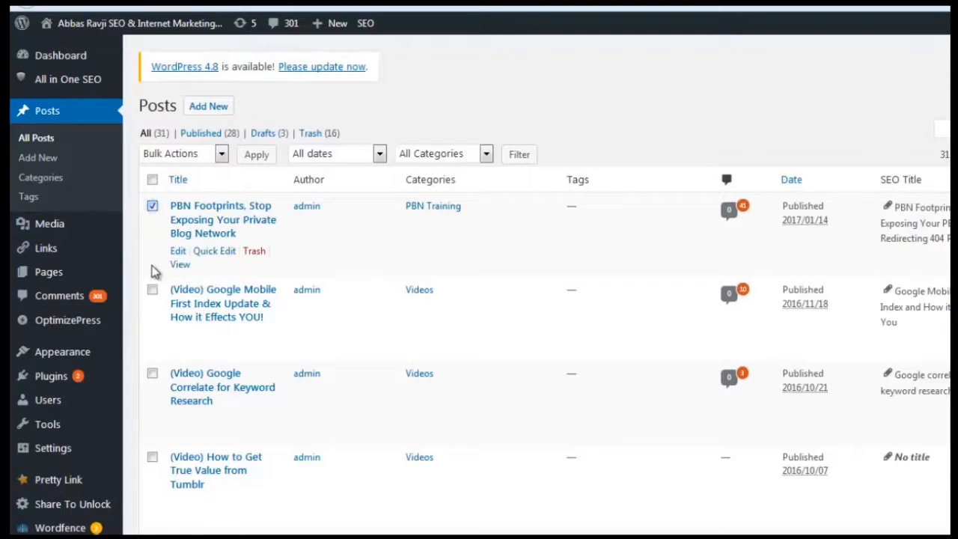
{"action": "left_click", "coordinate": [152, 289]}
{"action": "left_click", "coordinate": [152, 374]}
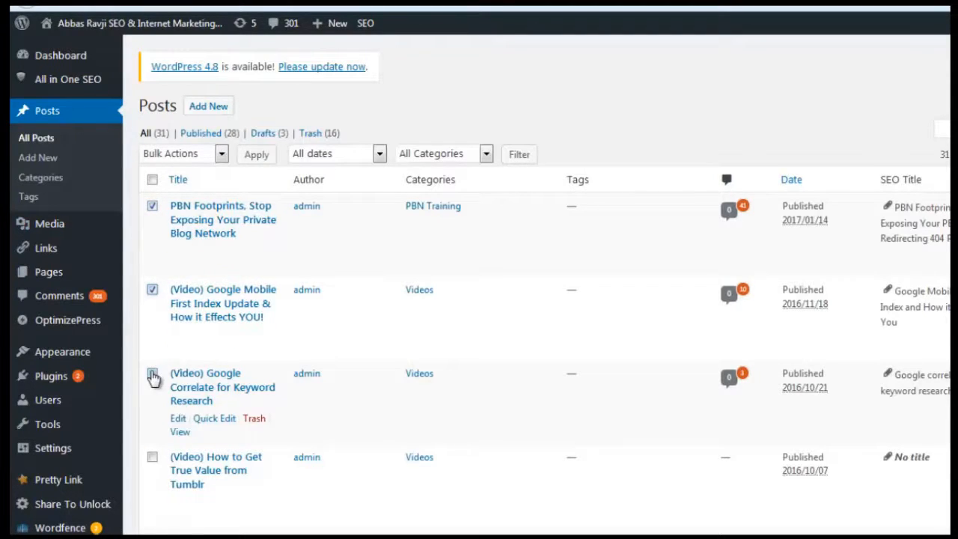
{"action": "left_click", "coordinate": [152, 457]}
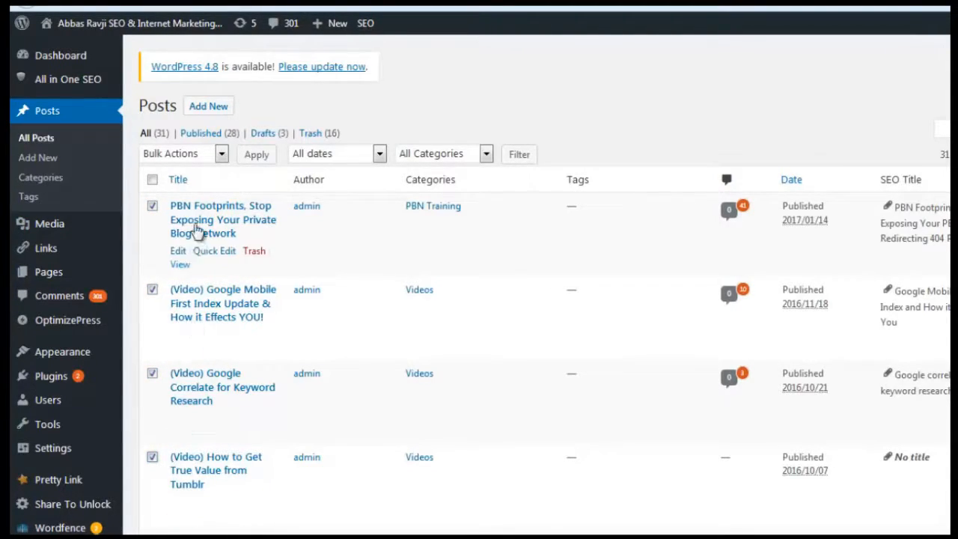
{"action": "left_click", "coordinate": [204, 154]}
{"action": "left_click", "coordinate": [180, 214]}
{"action": "left_click", "coordinate": [257, 155]}
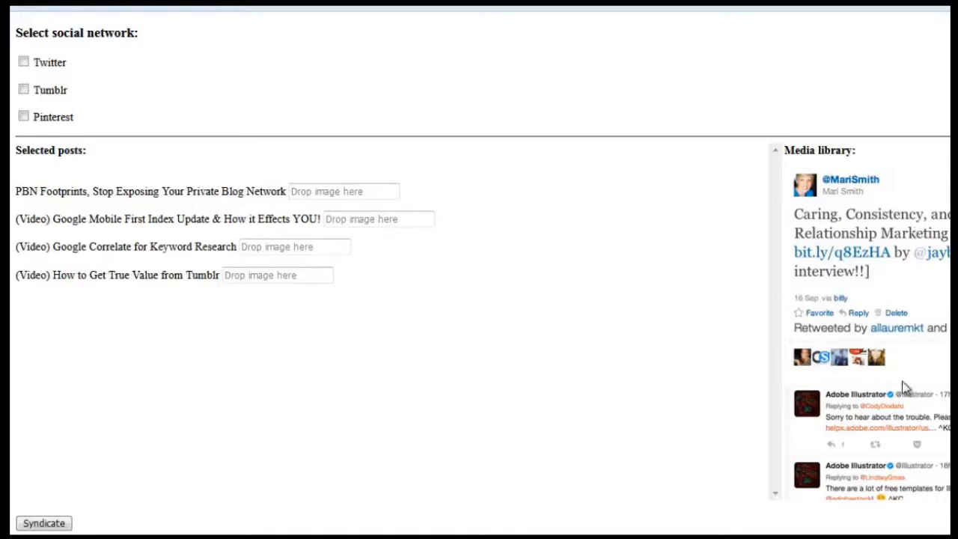
Step: Assign media library images to the PBN Footprints, Google Mobile First Index and Google Correlate posts in the syndication window
{"action": "left_click_drag", "start_coordinate": [885, 271], "coordinate": [374, 193]}
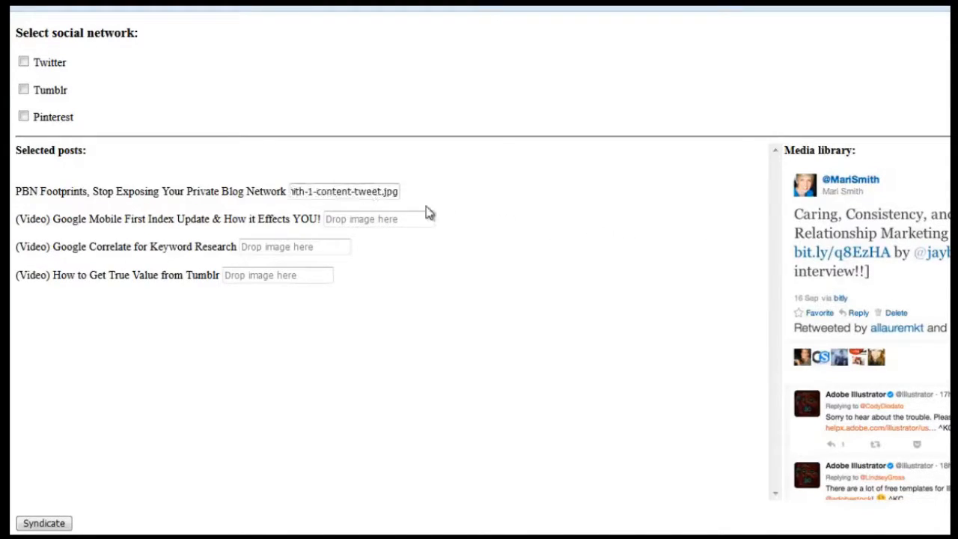
{"action": "scroll", "coordinate": [888, 327], "scroll_direction": "down", "scroll_amount": 5}
{"action": "left_click_drag", "start_coordinate": [920, 397], "coordinate": [374, 220]}
{"action": "scroll", "coordinate": [877, 364], "scroll_direction": "down", "scroll_amount": 5}
{"action": "mouse_move", "coordinate": [946, 405]}
{"action": "left_mouse_down"}
{"action": "mouse_move", "coordinate": [372, 248]}
{"action": "mouse_move", "coordinate": [336, 250]}
{"action": "left_mouse_up"}
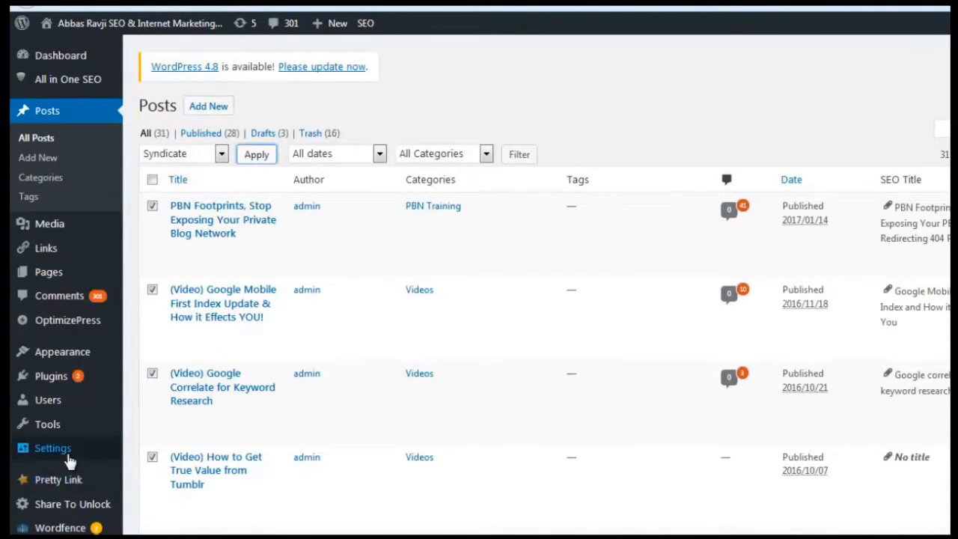
Step: Open the WpContentRanker plugin's general settings and look through the available Google location options
{"action": "mouse_move", "coordinate": [68, 458]}
{"action": "left_click", "coordinate": [161, 537]}
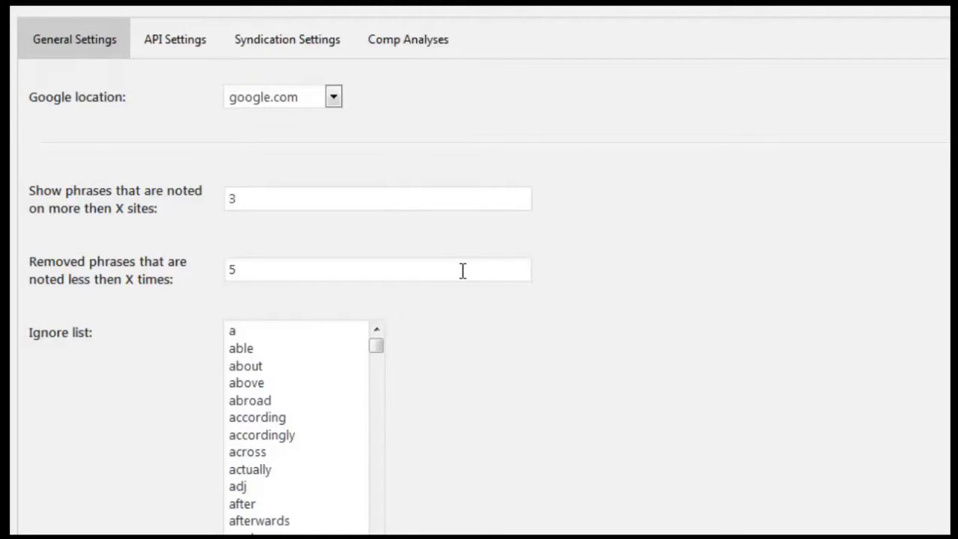
{"action": "left_click", "coordinate": [333, 98]}
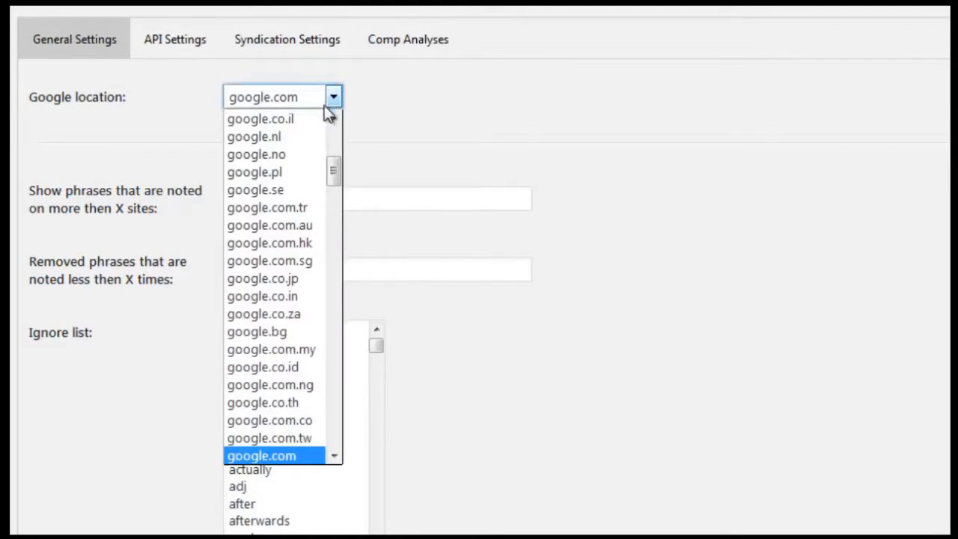
{"action": "left_click_drag", "start_coordinate": [338, 180], "coordinate": [349, 153]}
{"action": "left_click", "coordinate": [477, 150]}
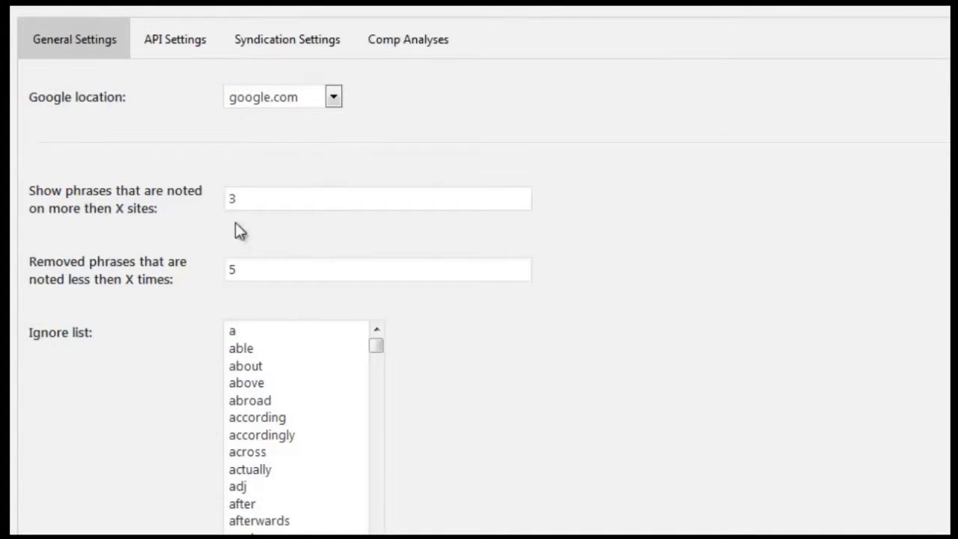
Step: Examine the phrase count thresholds and the words in the ignore list of the general settings
{"action": "scroll", "coordinate": [341, 352], "scroll_direction": "down", "scroll_amount": 2}
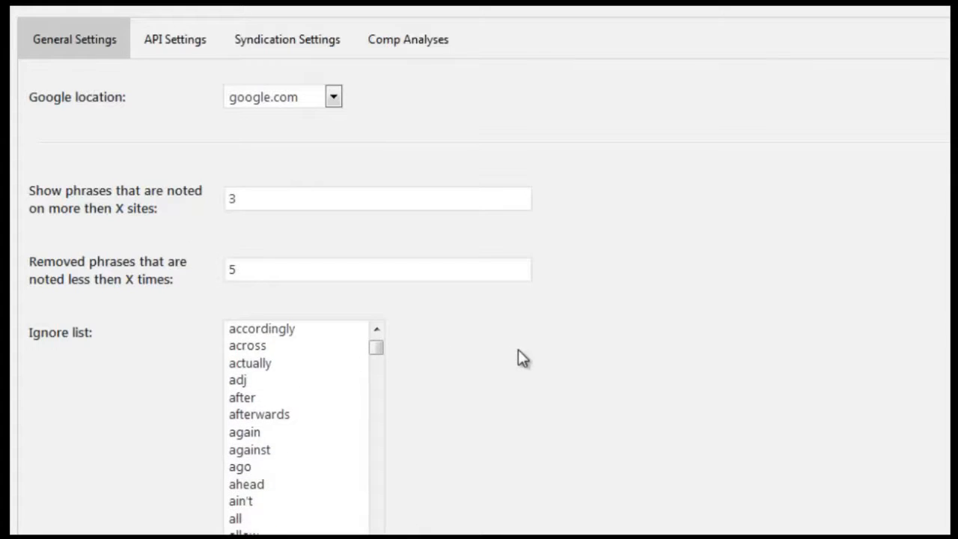
{"action": "scroll", "coordinate": [518, 350], "scroll_direction": "down", "scroll_amount": 4}
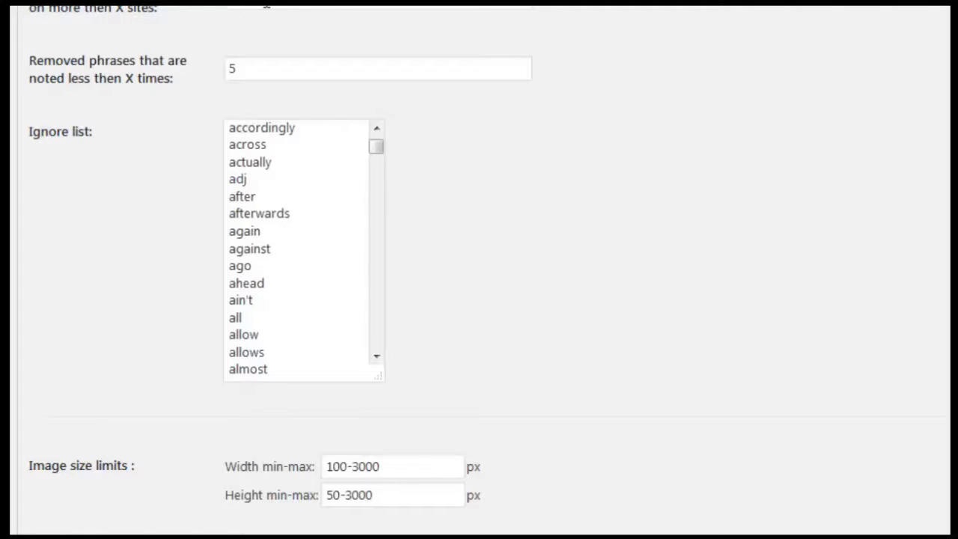
{"action": "left_click", "coordinate": [232, 69]}
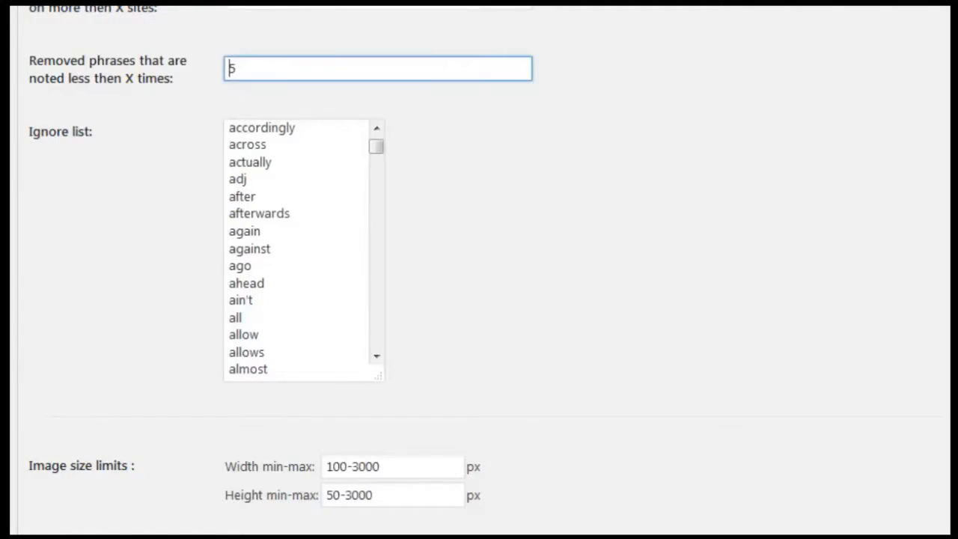
{"action": "left_click", "coordinate": [274, 145]}
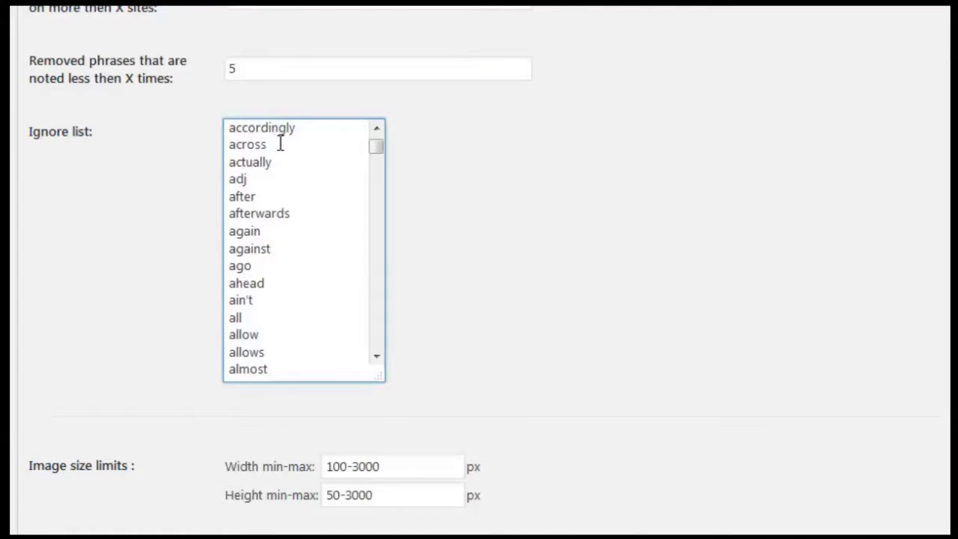
{"action": "mouse_move", "coordinate": [381, 147]}
{"action": "left_mouse_down"}
{"action": "mouse_move", "coordinate": [367, 377]}
{"action": "mouse_move", "coordinate": [377, 139]}
{"action": "left_mouse_up"}
{"action": "left_click", "coordinate": [301, 187]}
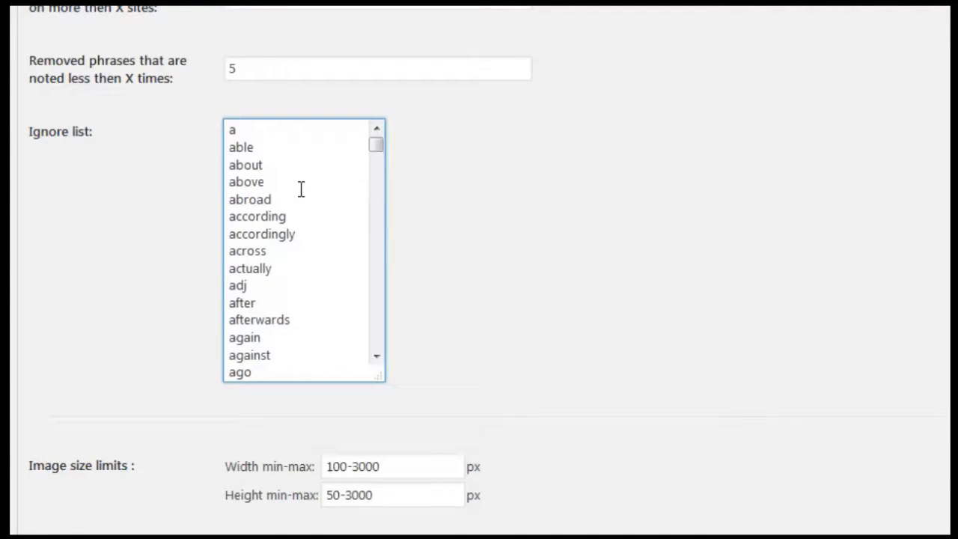
{"action": "left_click_drag", "start_coordinate": [271, 141], "coordinate": [276, 254]}
{"action": "left_click", "coordinate": [276, 255]}
Step: Review the image size limits in the general settings and view the published post's tab styling across its video tabs
{"action": "scroll", "coordinate": [496, 297], "scroll_direction": "down", "scroll_amount": 4}
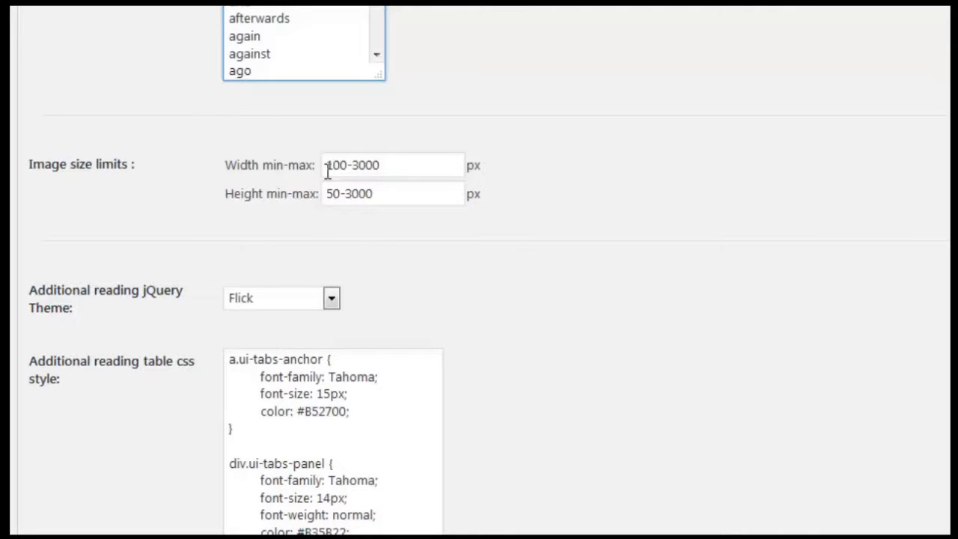
{"action": "scroll", "coordinate": [341, 274], "scroll_direction": "down", "scroll_amount": 4}
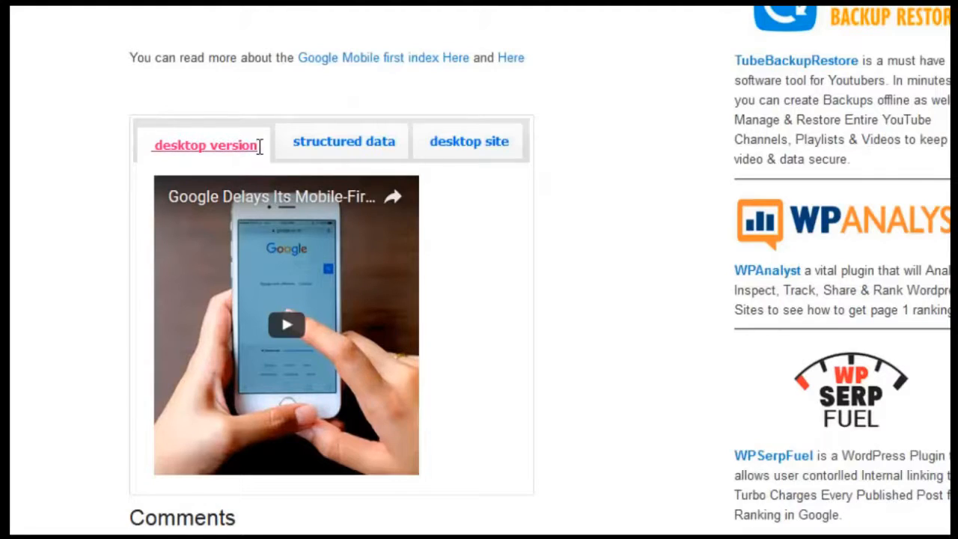
{"action": "left_click", "coordinate": [314, 146]}
{"action": "left_click", "coordinate": [430, 143]}
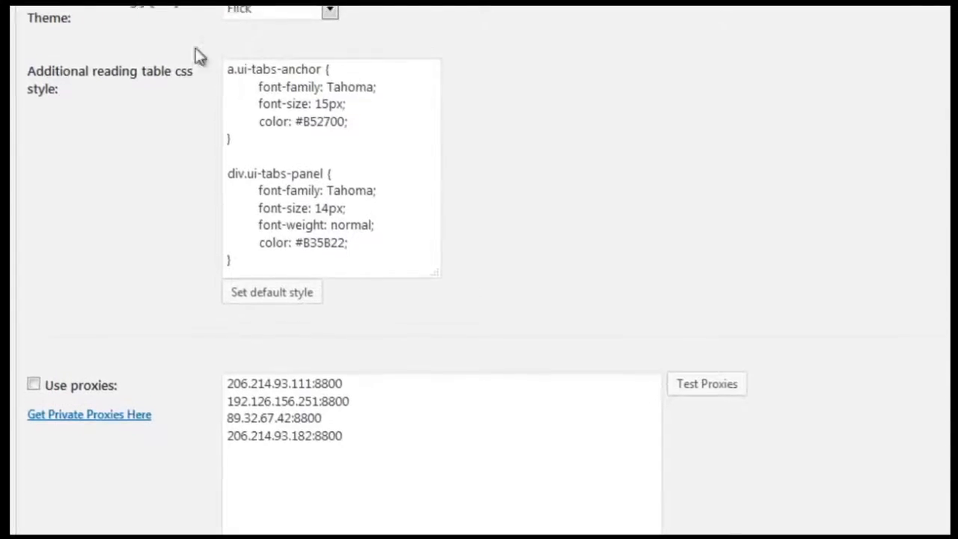
Step: Look through the additional reading jQuery theme choices, the table CSS style and the proxy list in the general settings
{"action": "scroll", "coordinate": [225, 60], "scroll_direction": "up", "scroll_amount": 1}
{"action": "left_click", "coordinate": [267, 45]}
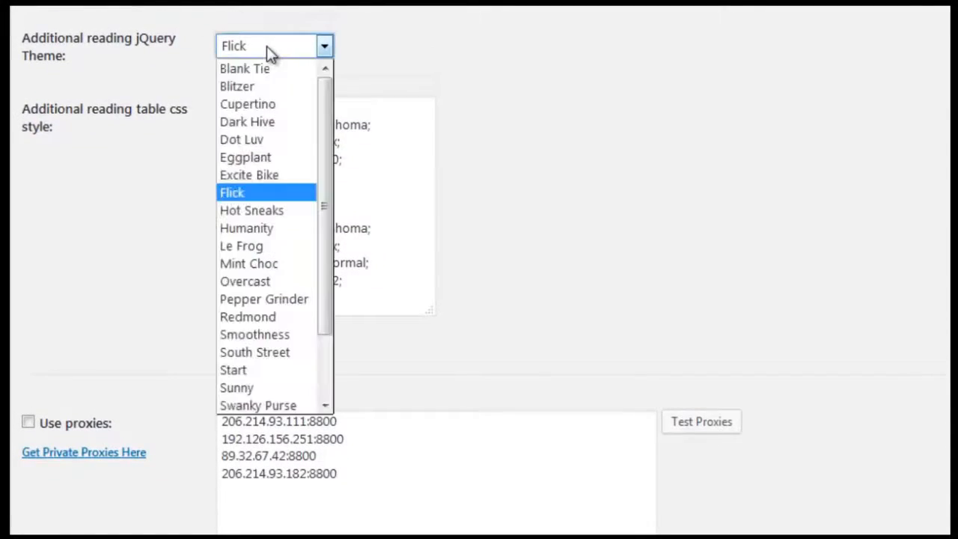
{"action": "left_click_drag", "start_coordinate": [323, 139], "coordinate": [326, 214]}
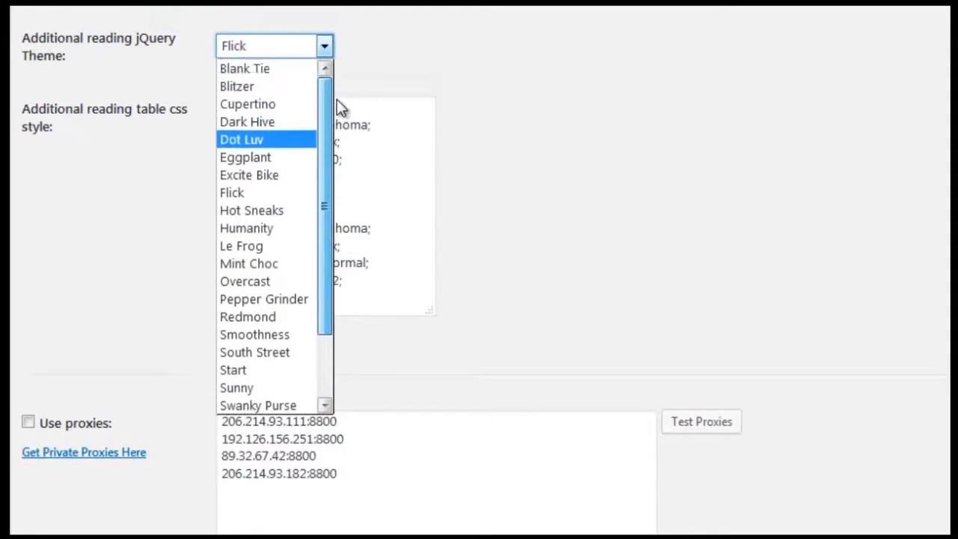
{"action": "left_click", "coordinate": [449, 52]}
{"action": "left_click_drag", "start_coordinate": [248, 107], "coordinate": [342, 284]}
{"action": "left_click", "coordinate": [596, 252]}
{"action": "scroll", "coordinate": [591, 251], "scroll_direction": "down", "scroll_amount": 3}
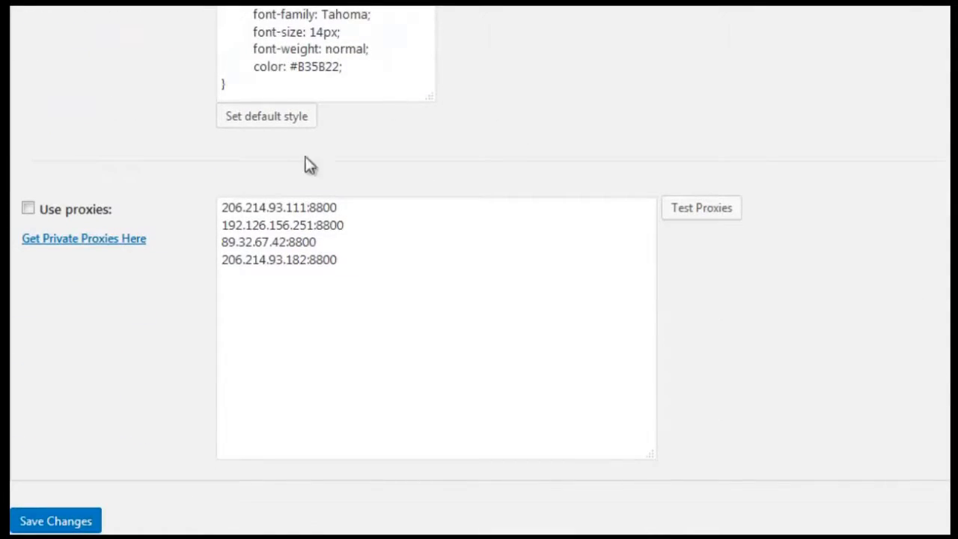
Step: Open the API settings and review the Moz, Spin Rewriter and Best Spinner sections
{"action": "scroll", "coordinate": [577, 364], "scroll_direction": "up", "scroll_amount": 10}
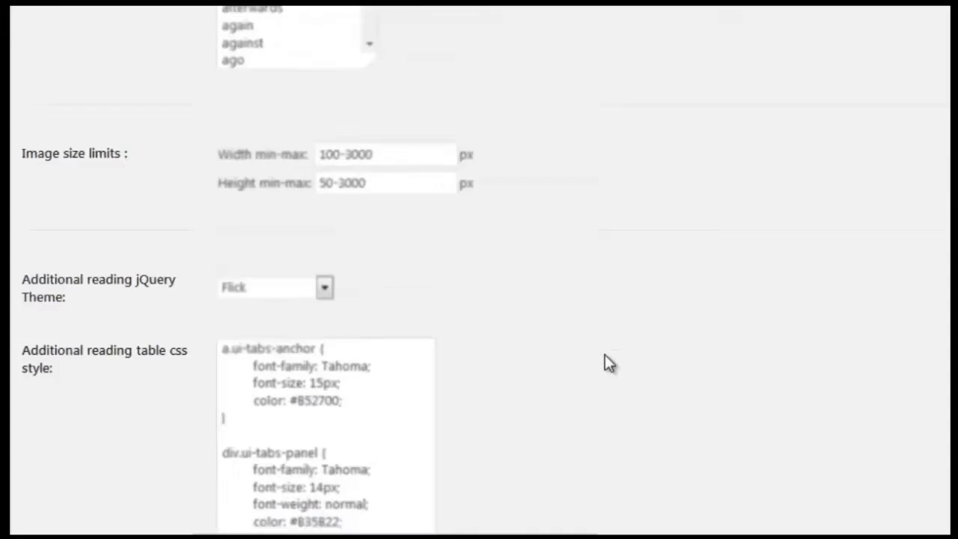
{"action": "scroll", "coordinate": [465, 452], "scroll_direction": "up", "scroll_amount": 2}
{"action": "left_click", "coordinate": [149, 100]}
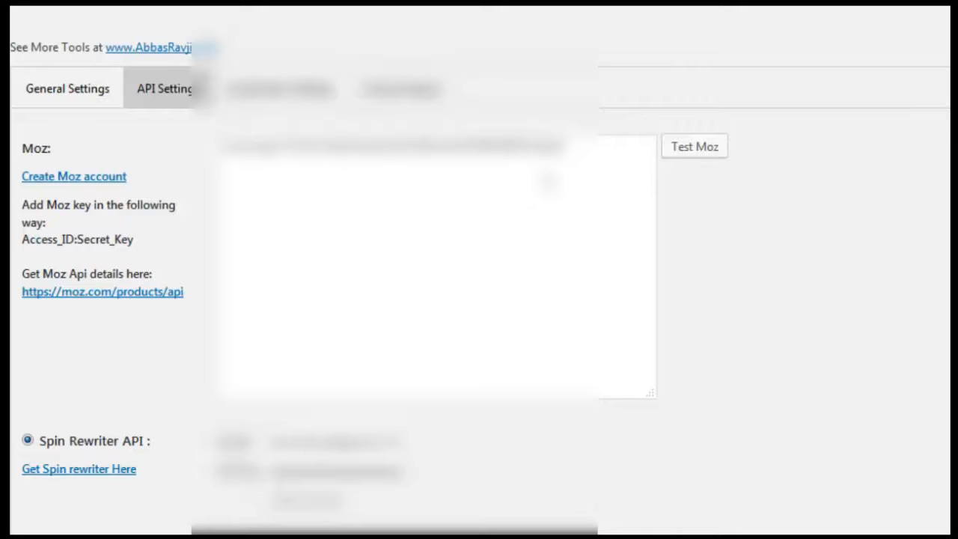
{"action": "scroll", "coordinate": [509, 325], "scroll_direction": "down", "scroll_amount": 2}
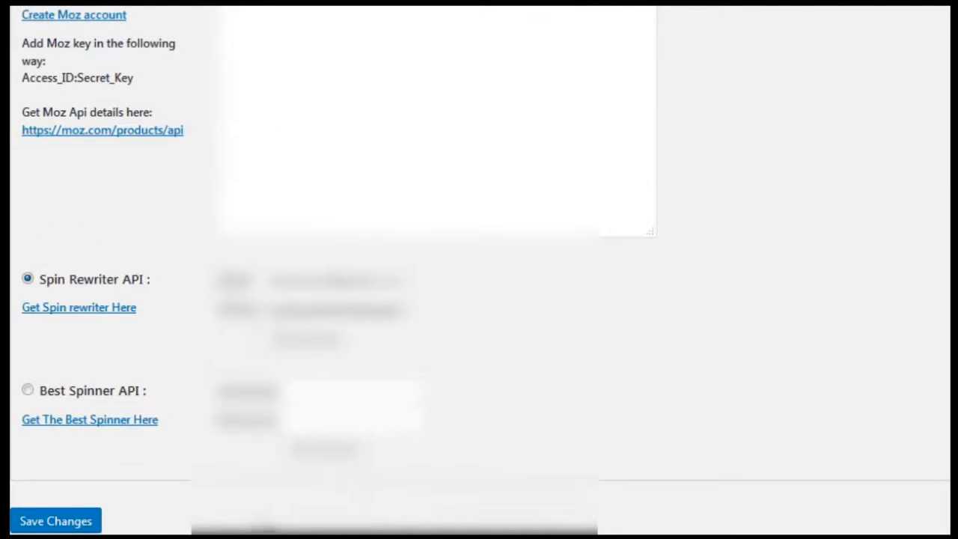
{"action": "scroll", "coordinate": [424, 455], "scroll_direction": "up", "scroll_amount": 2}
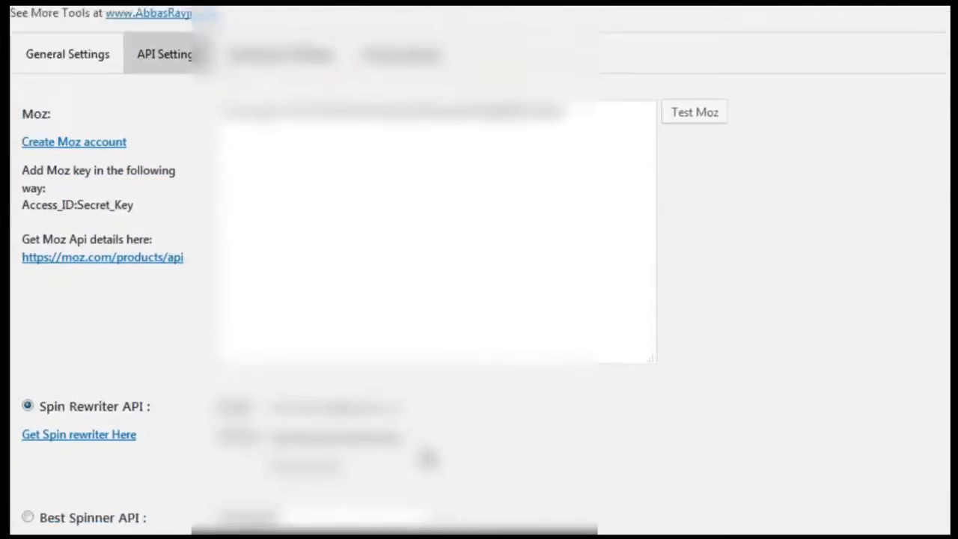
Step: Open the syndication settings and review the posting limits and the Tumblr, Twitter and Pinterest sections
{"action": "left_click", "coordinate": [305, 93]}
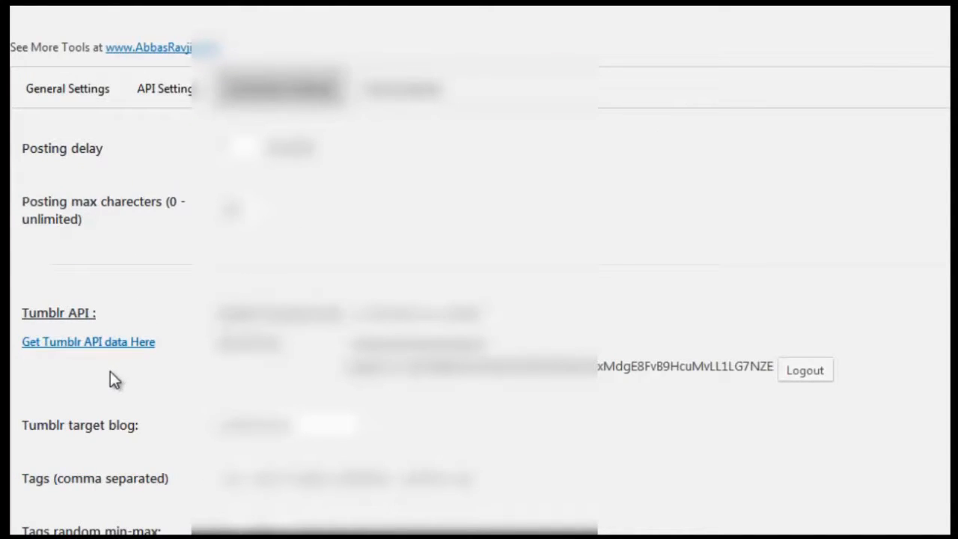
{"action": "scroll", "coordinate": [118, 393], "scroll_direction": "down", "scroll_amount": 4}
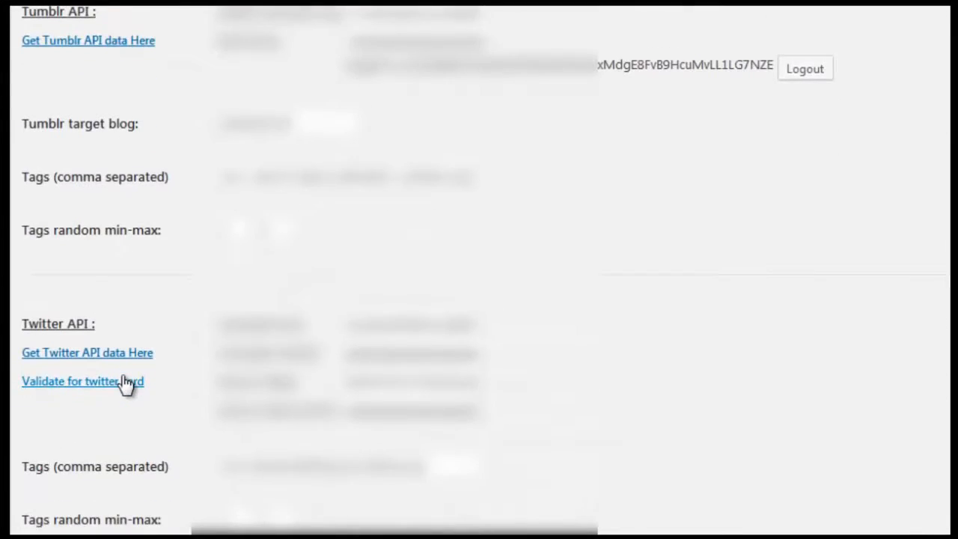
{"action": "scroll", "coordinate": [149, 408], "scroll_direction": "down", "scroll_amount": 5}
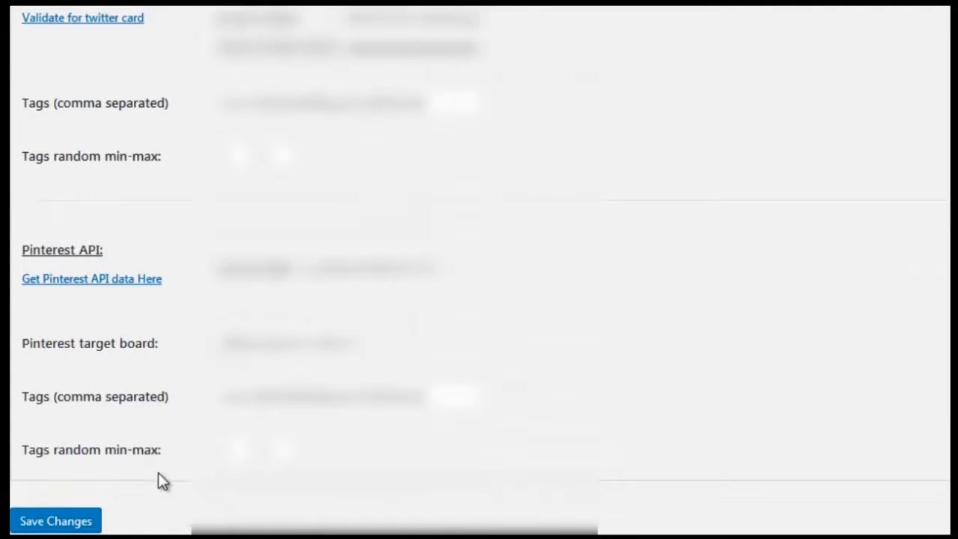
{"action": "scroll", "coordinate": [162, 482], "scroll_direction": "up", "scroll_amount": 7}
{"action": "scroll", "coordinate": [172, 471], "scroll_direction": "up", "scroll_amount": 3}
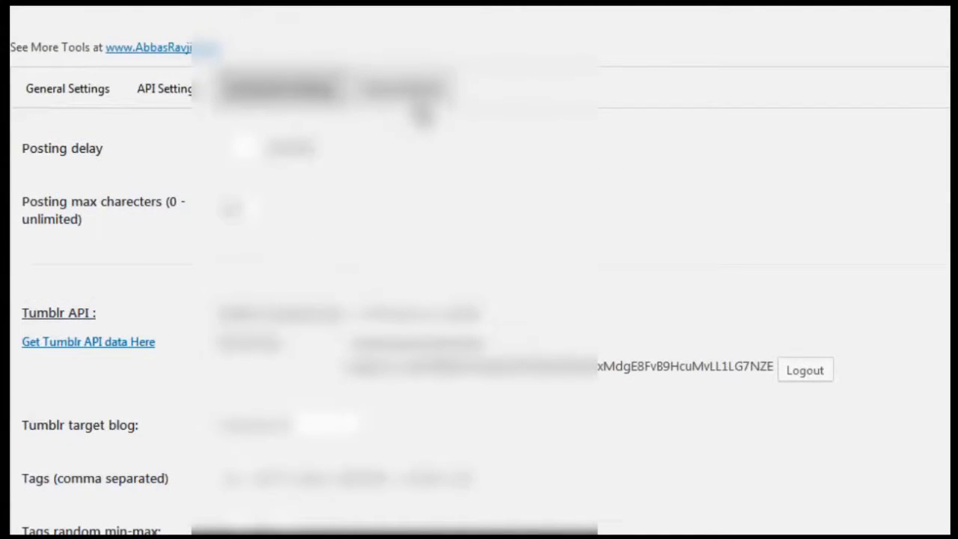
Step: Open the Comp Analyses settings and examine the green, amber and red keyword difficulty ranges
{"action": "left_click", "coordinate": [421, 112]}
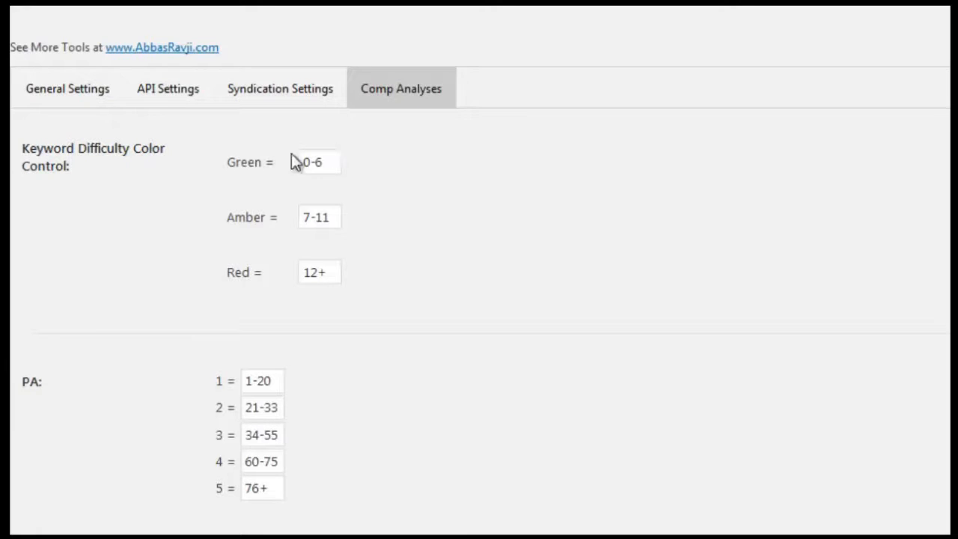
{"action": "left_click", "coordinate": [317, 160]}
{"action": "left_click_drag", "start_coordinate": [307, 162], "coordinate": [327, 162]}
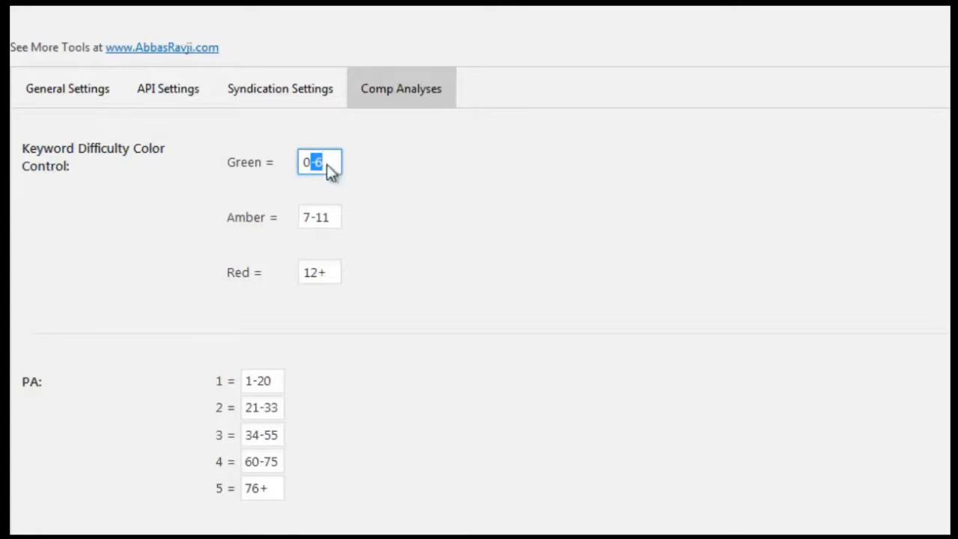
{"action": "left_click", "coordinate": [314, 218]}
{"action": "left_click_drag", "start_coordinate": [314, 218], "coordinate": [303, 219]}
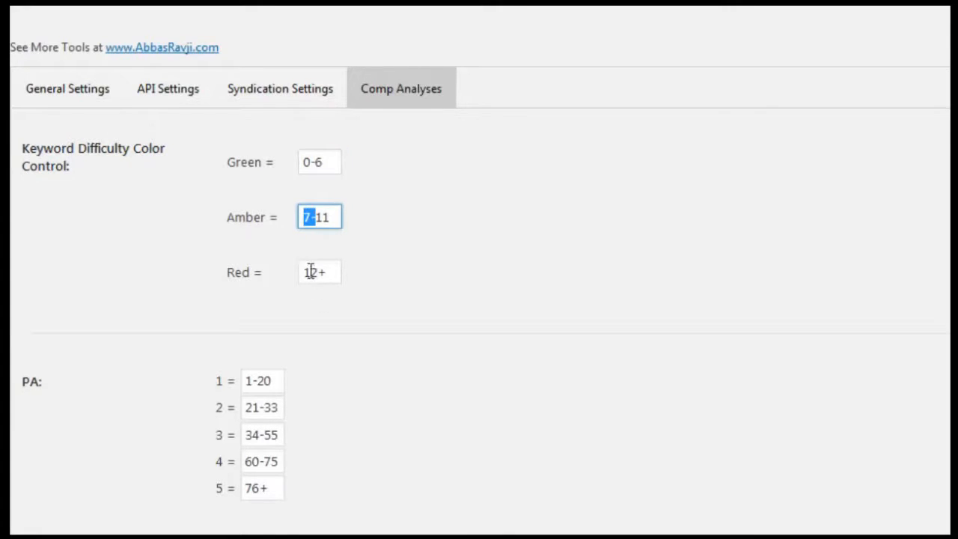
{"action": "left_click_drag", "start_coordinate": [310, 272], "coordinate": [328, 273]}
Step: Examine the five-level scoring ranges for PA, DA, MozRank and Backlinks in the Comp Analyses settings
{"action": "scroll", "coordinate": [395, 519], "scroll_direction": "down", "scroll_amount": 4}
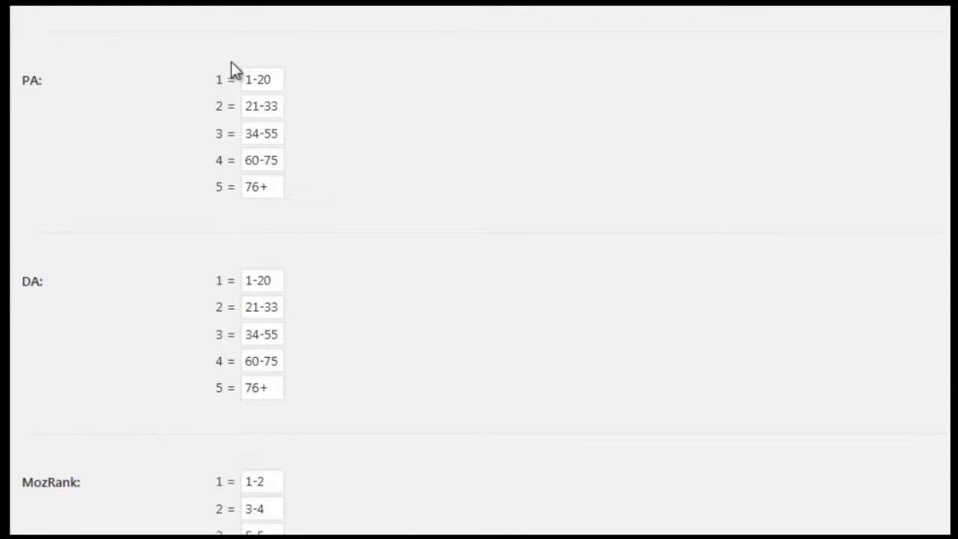
{"action": "left_click_drag", "start_coordinate": [247, 80], "coordinate": [261, 83]}
{"action": "scroll", "coordinate": [131, 453], "scroll_direction": "down", "scroll_amount": 2}
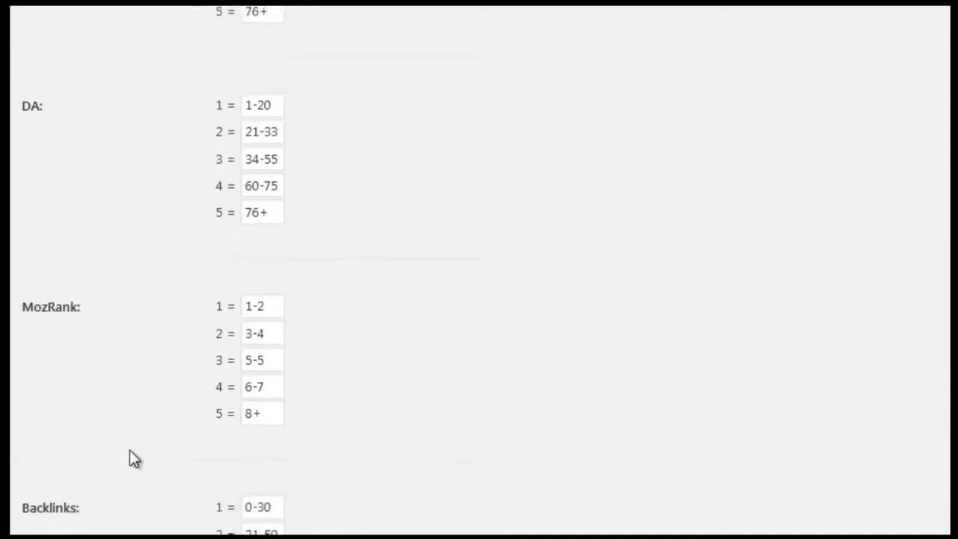
{"action": "scroll", "coordinate": [130, 450], "scroll_direction": "down", "scroll_amount": 2}
{"action": "left_click", "coordinate": [277, 379]}
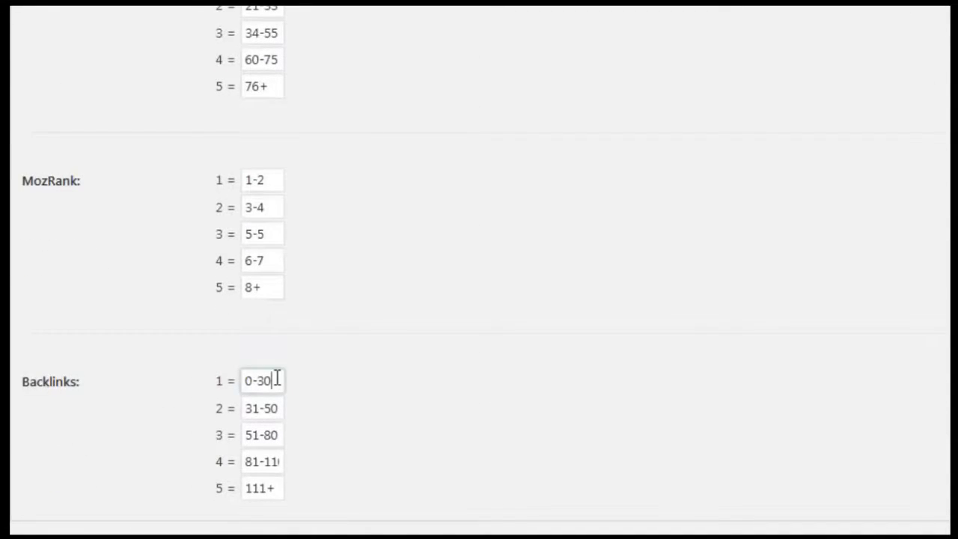
{"action": "left_click_drag", "start_coordinate": [277, 379], "coordinate": [244, 380]}
{"action": "left_click", "coordinate": [218, 379]}
Step: Recheck the green keyword difficulty range against the scoring ranges down to Backlinks and return to the start of the Comp Analyses settings
{"action": "scroll", "coordinate": [229, 466], "scroll_direction": "up", "scroll_amount": 4}
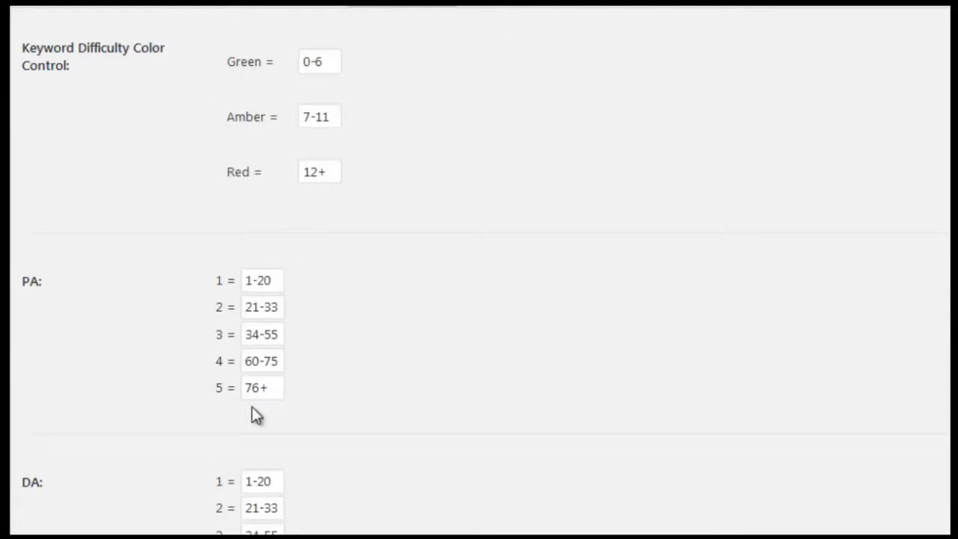
{"action": "left_click", "coordinate": [332, 57]}
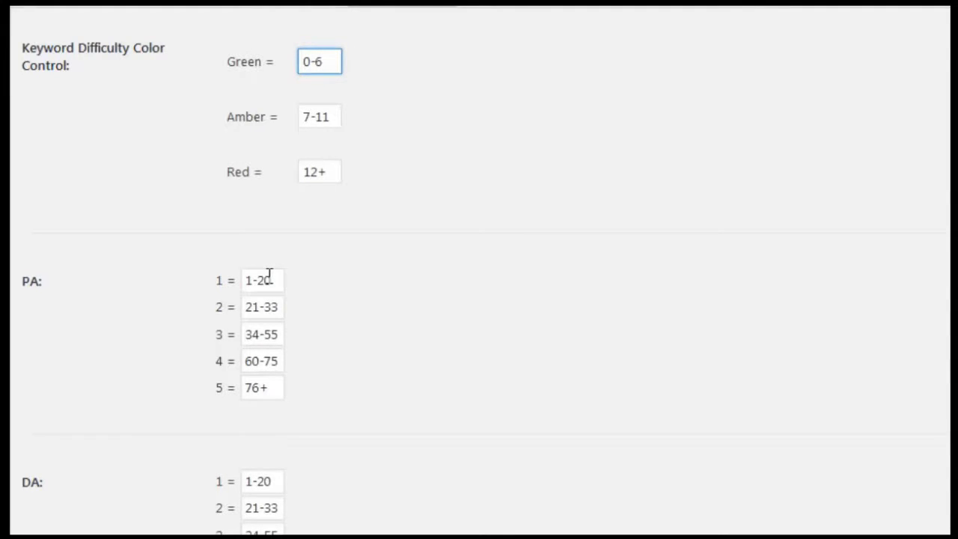
{"action": "scroll", "coordinate": [358, 331], "scroll_direction": "down", "scroll_amount": 7}
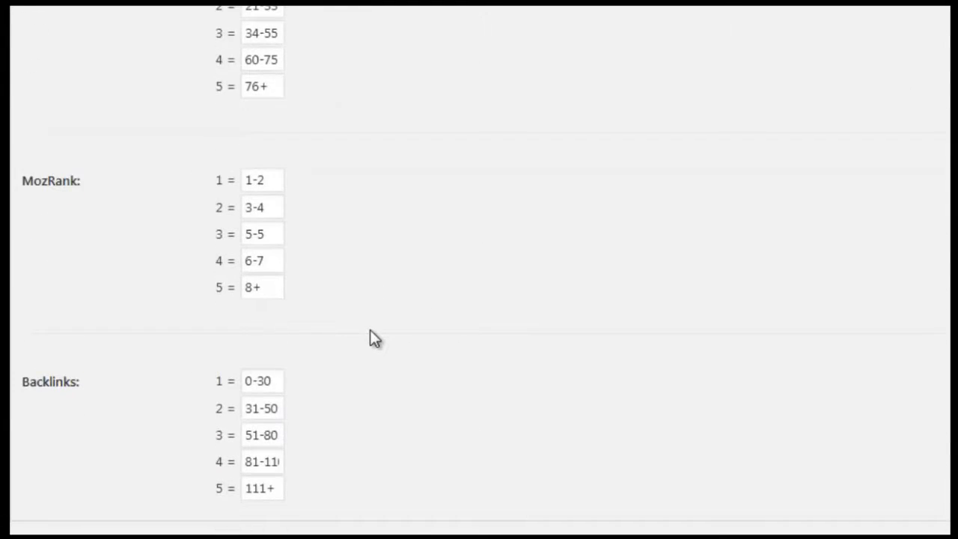
{"action": "scroll", "coordinate": [379, 340], "scroll_direction": "up", "scroll_amount": 7}
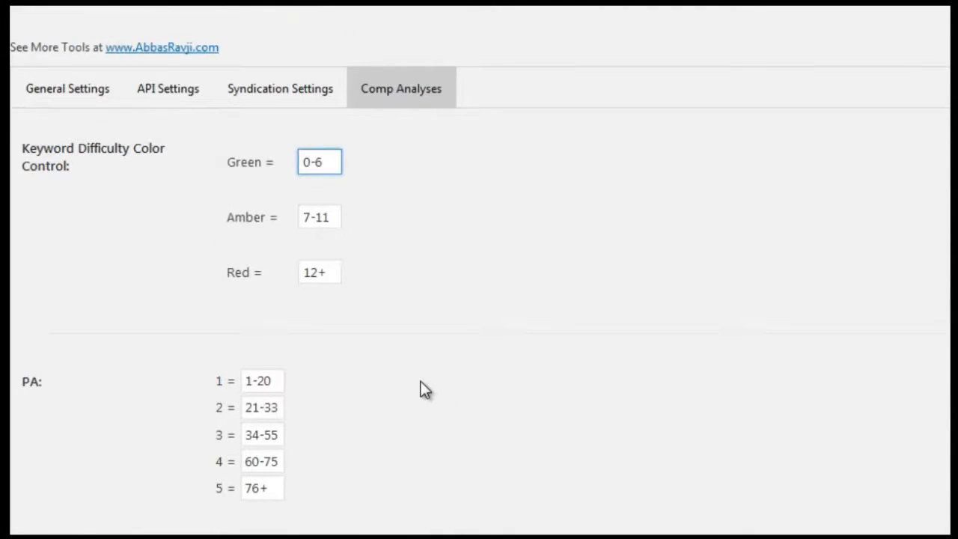